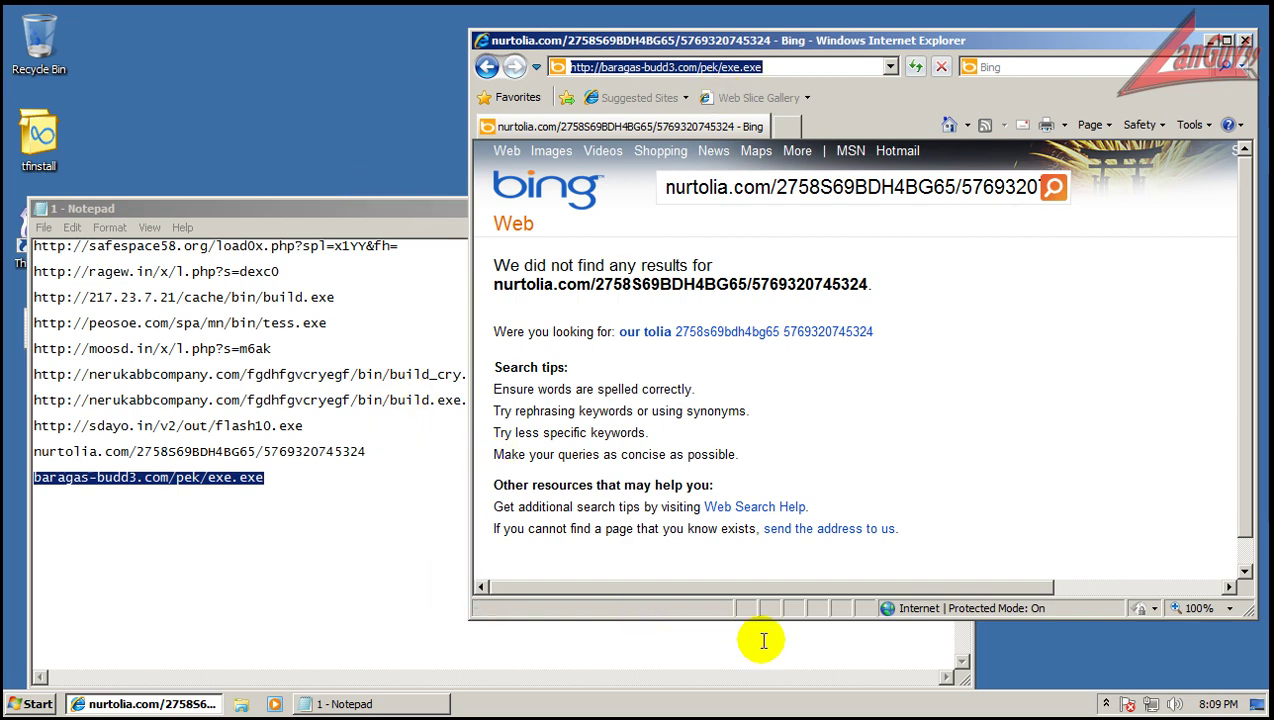
- Answer both ThreatFire alerts for the downloaded EXE[1].EXE with kill and quarantine, remembering the answer
click(884, 654)
click(575, 527)
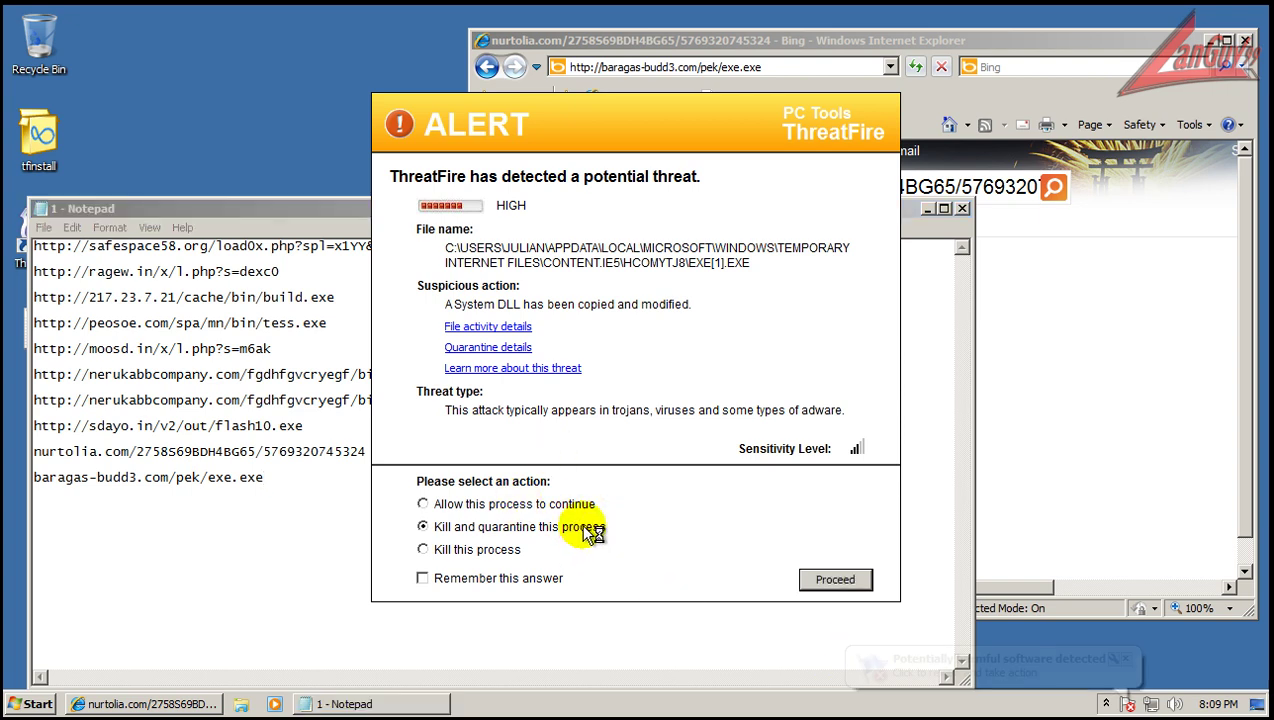
click(548, 580)
click(812, 579)
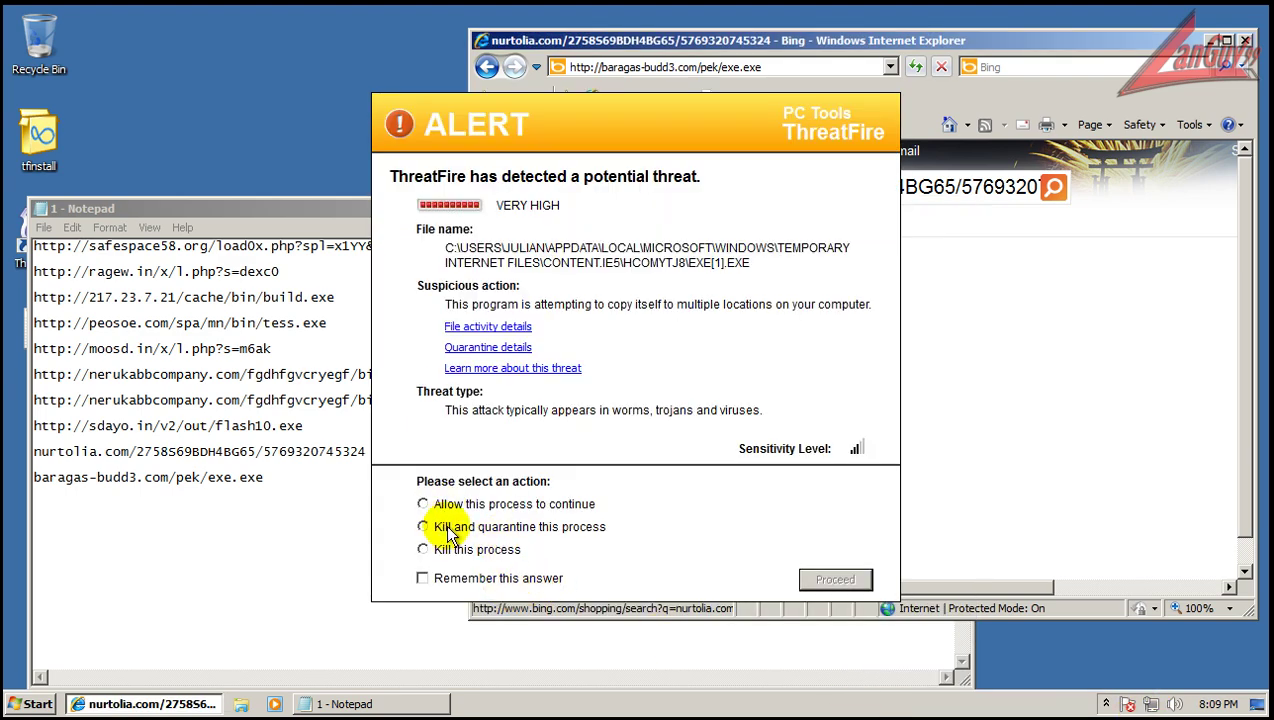
click(445, 528)
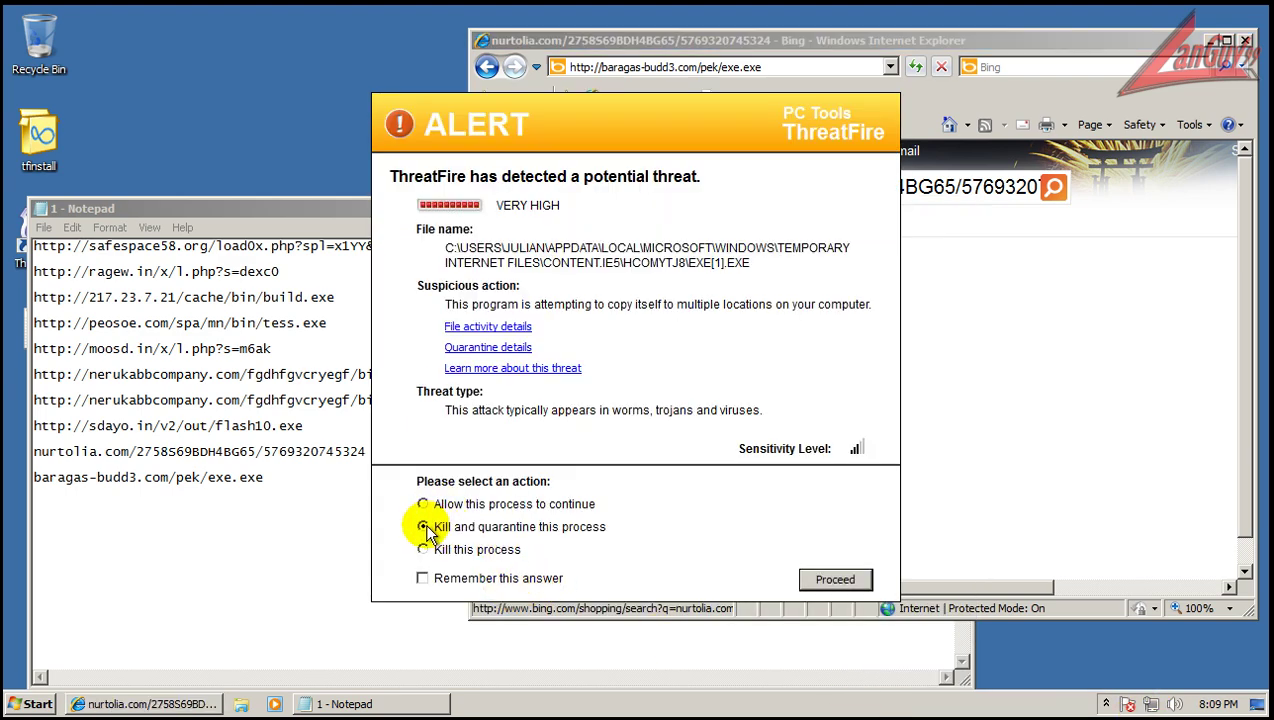
click(423, 580)
click(829, 578)
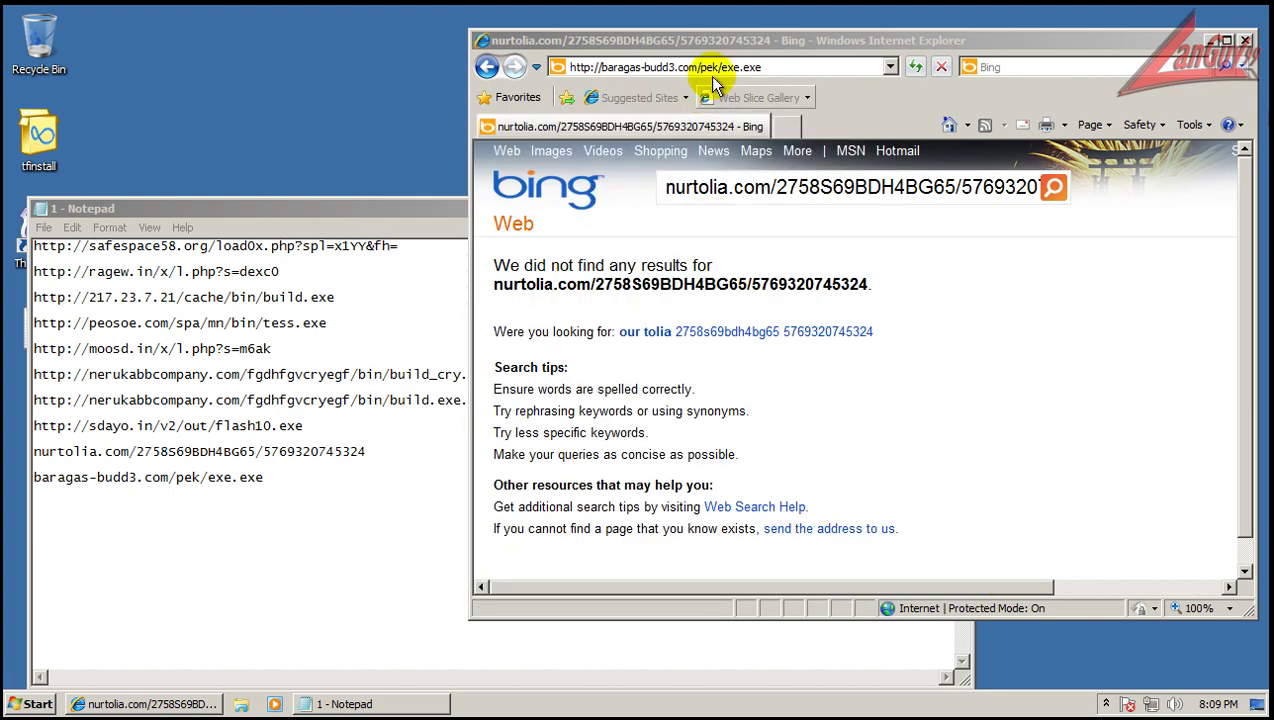
click(765, 67)
right_click(770, 68)
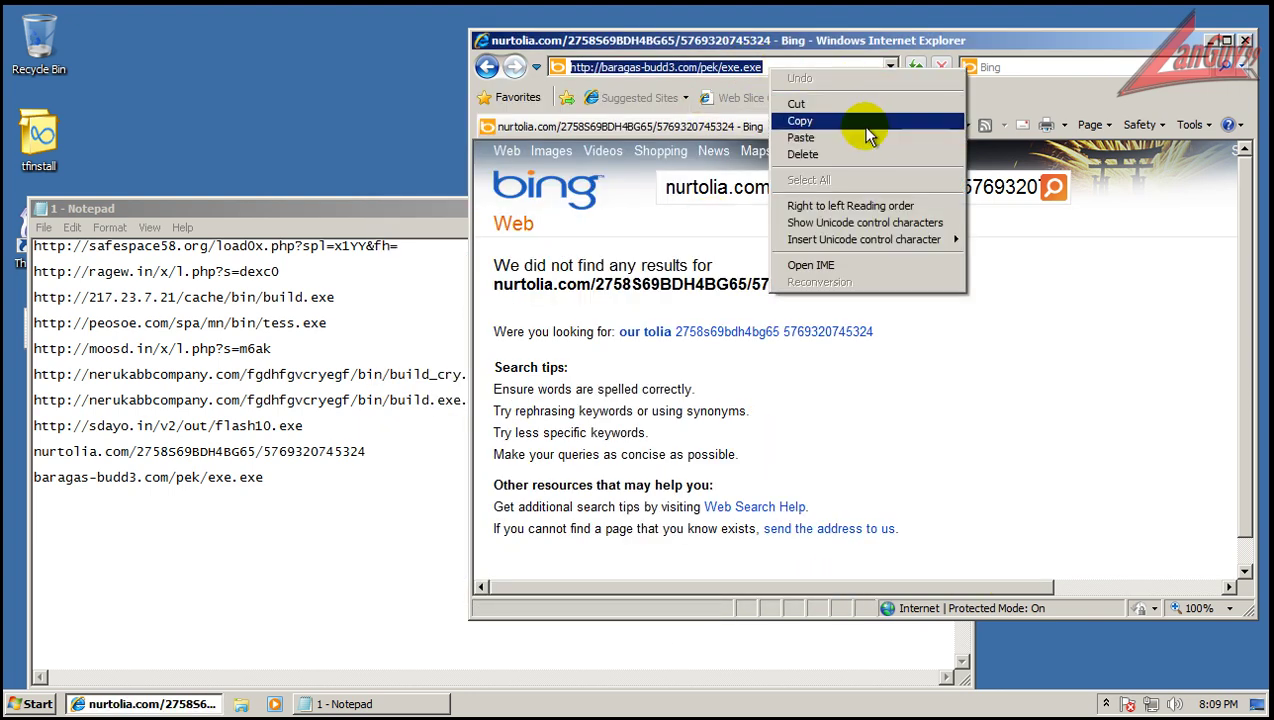
click(866, 137)
key(Return)
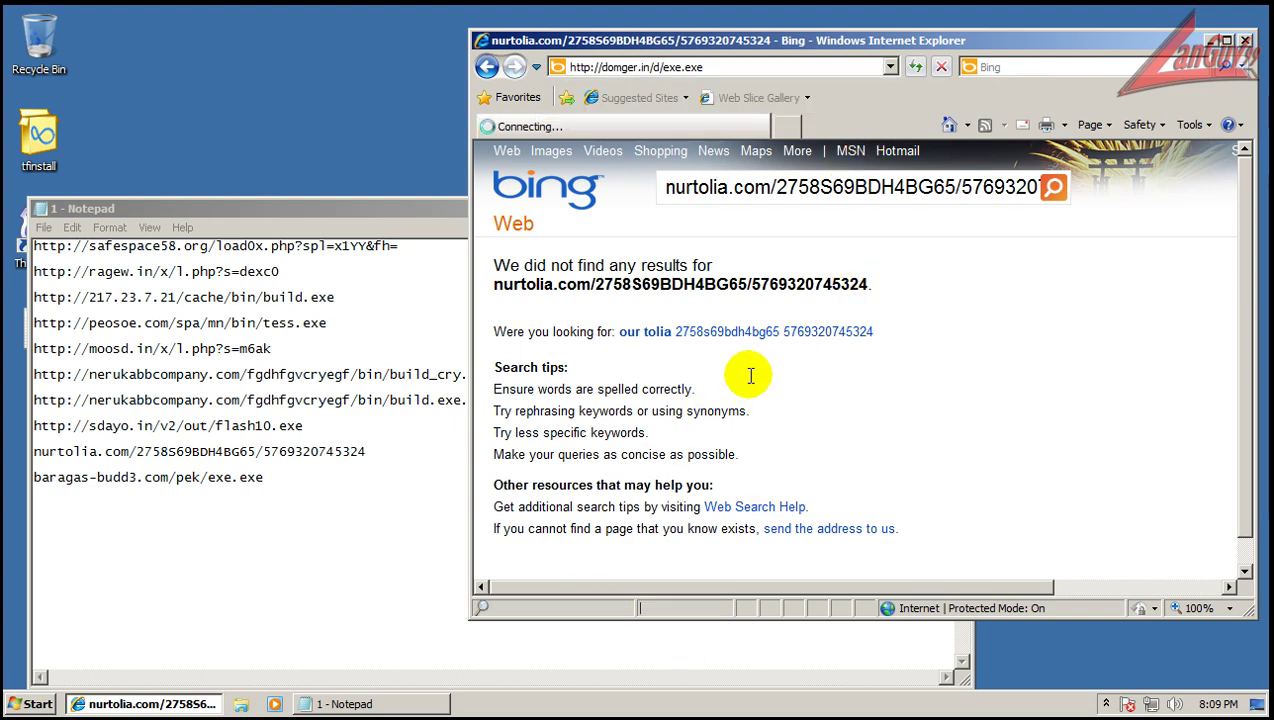
- Kill and quarantine the ~TM5EEB.TMP process, remember the answer, and bring the exe.exe download window forward
click(490, 588)
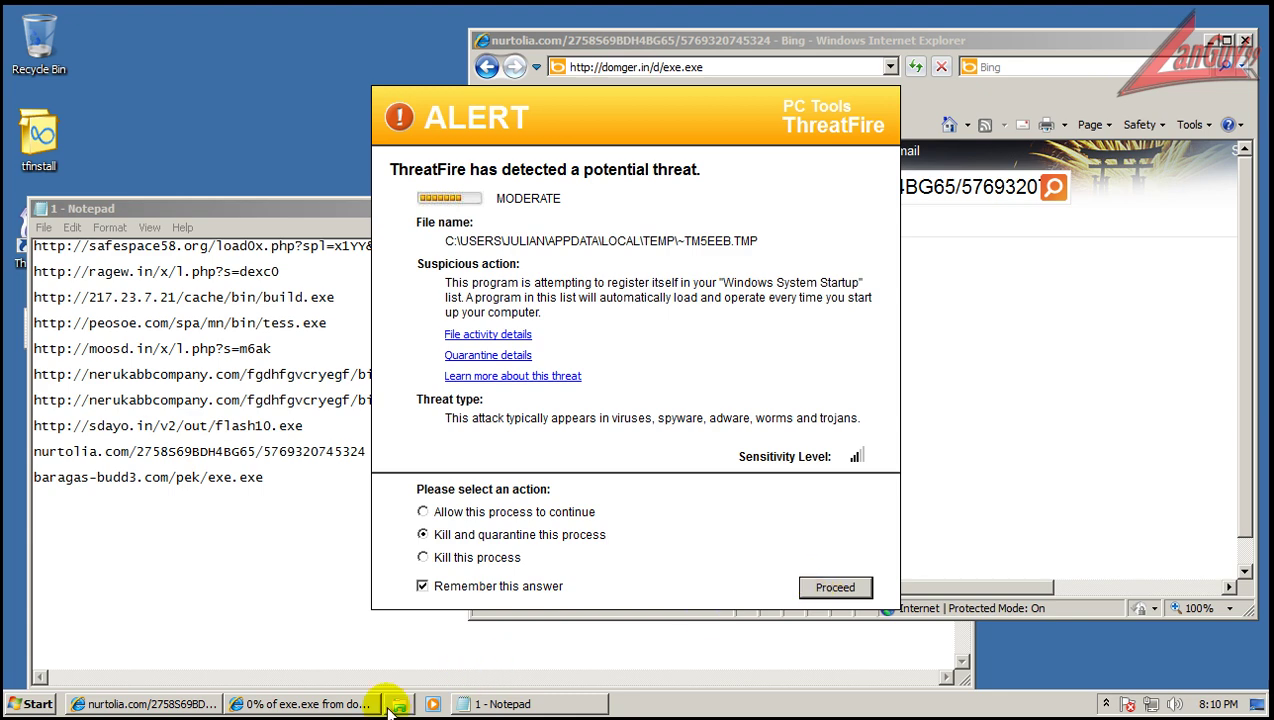
click(342, 700)
click(586, 362)
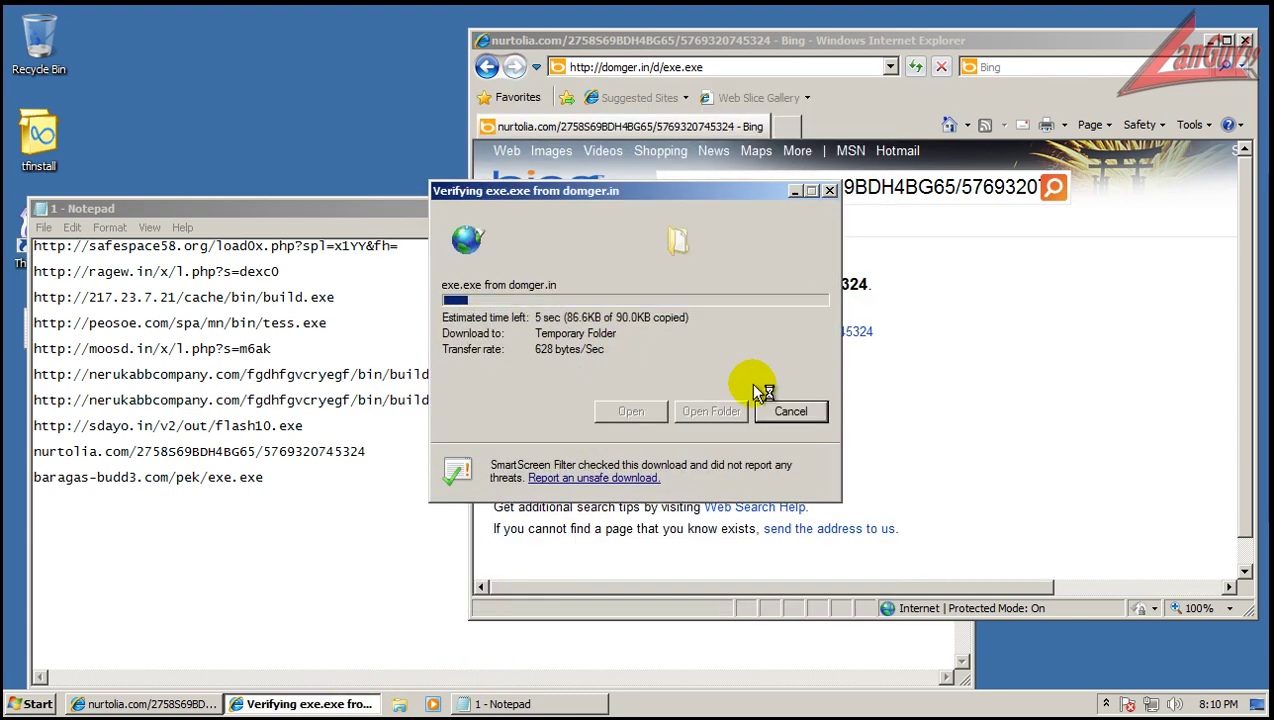
- Close the Notepad list of test URLs without saving changes and move the download window away from the Bing page
click(418, 210)
click(962, 210)
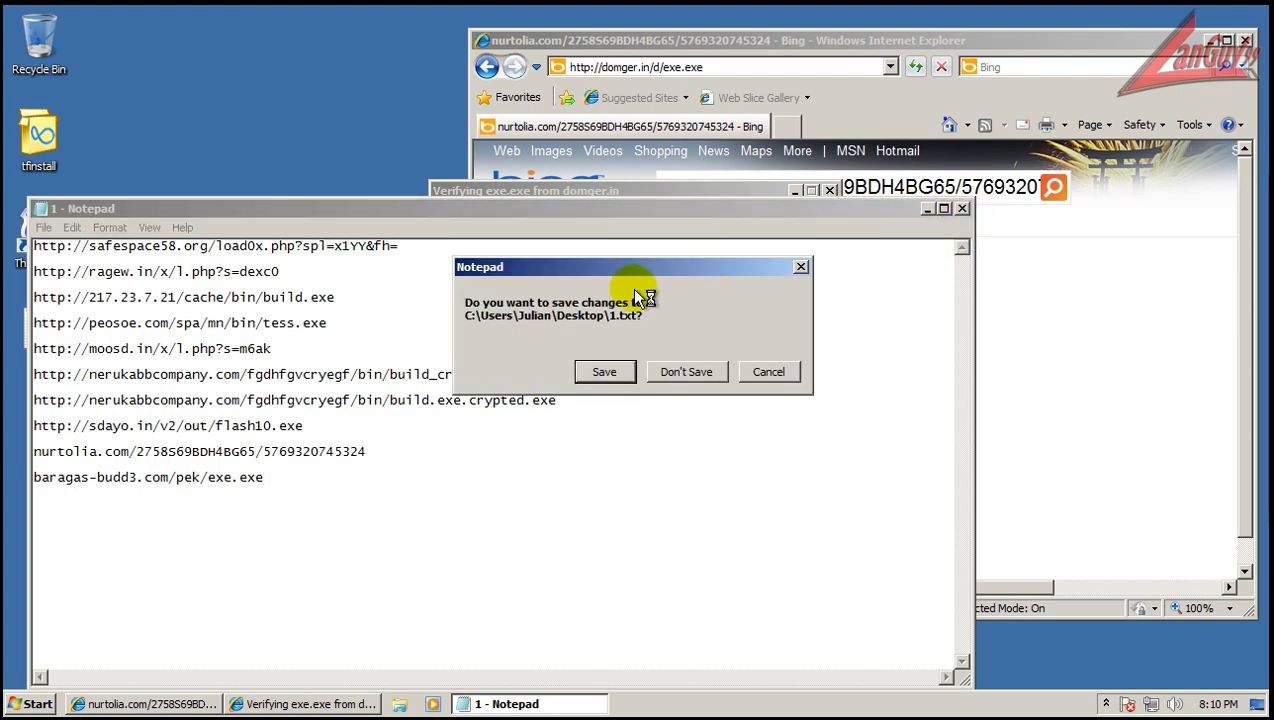
click(688, 372)
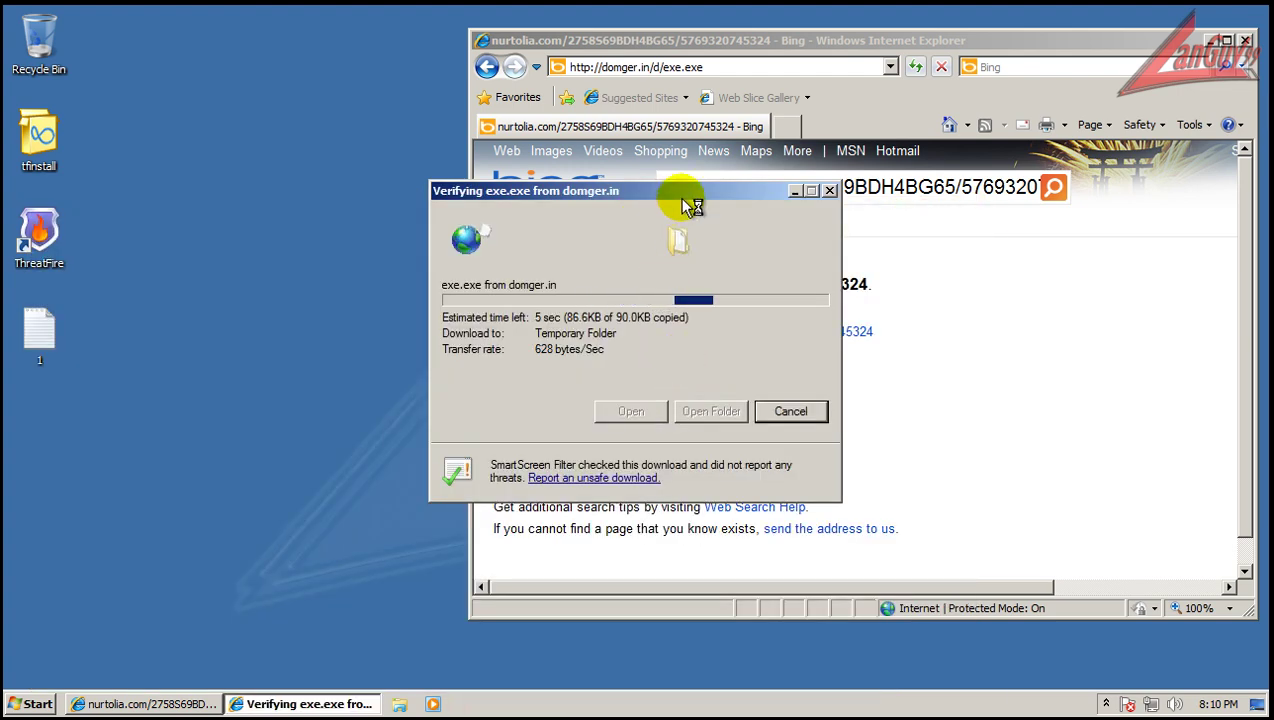
drag(683, 200, 362, 163)
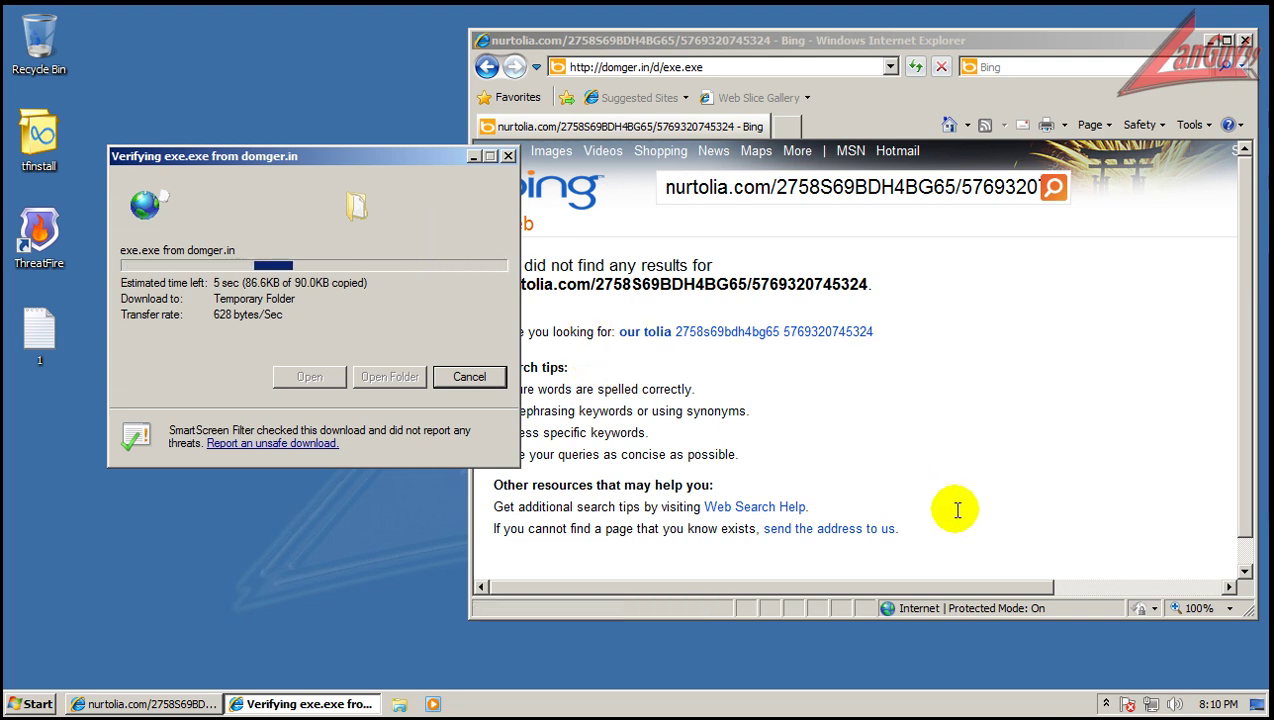
- Close the Bing browser window and allow exe[1].exe to make changes to the computer
click(1106, 704)
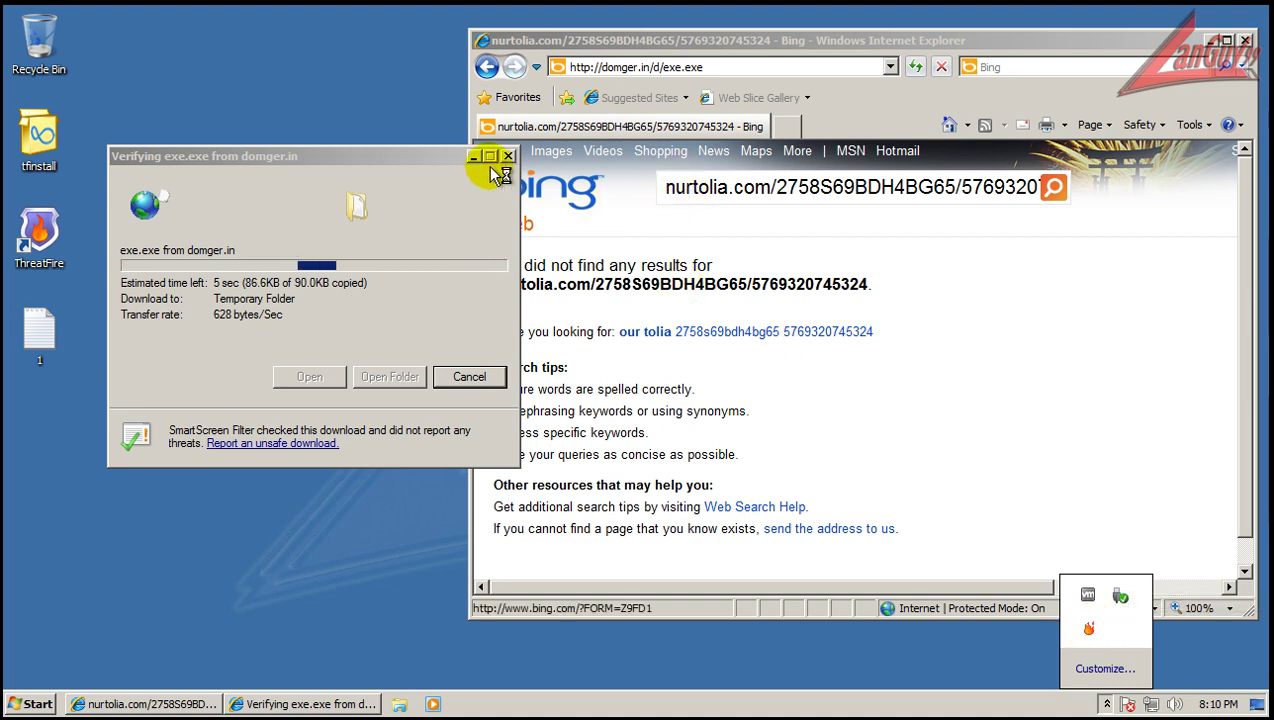
click(1250, 50)
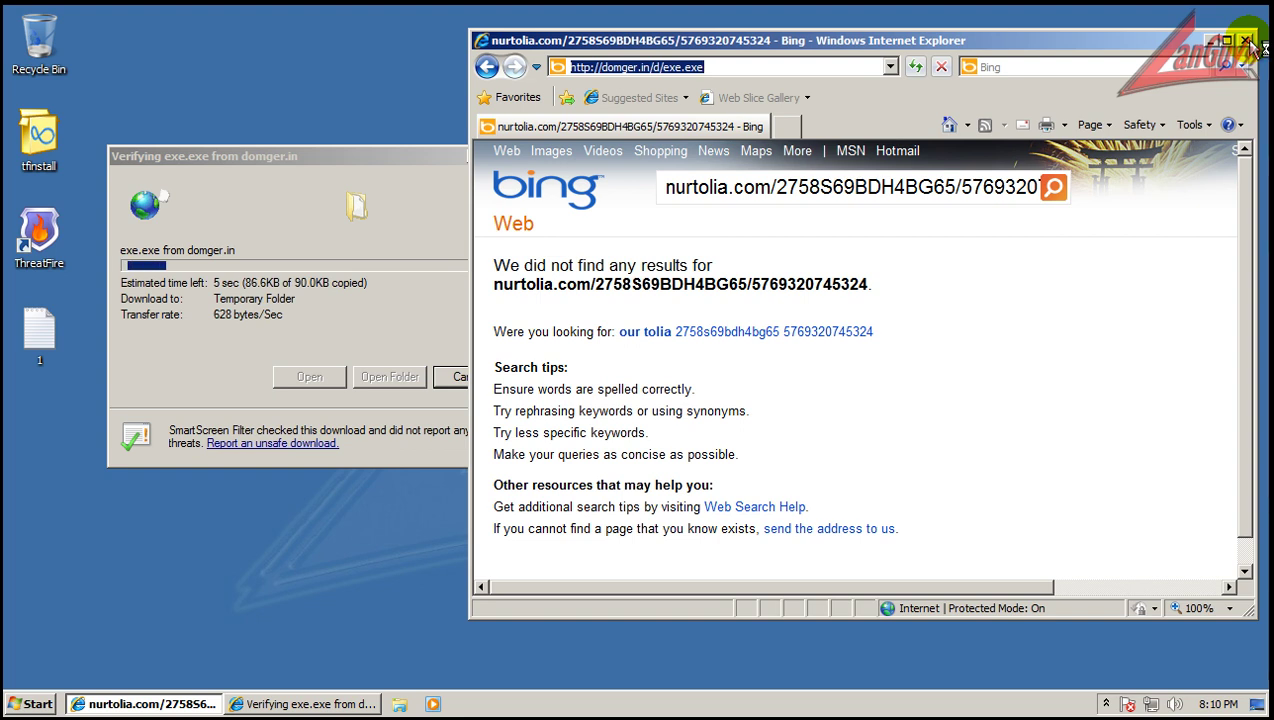
click(1247, 42)
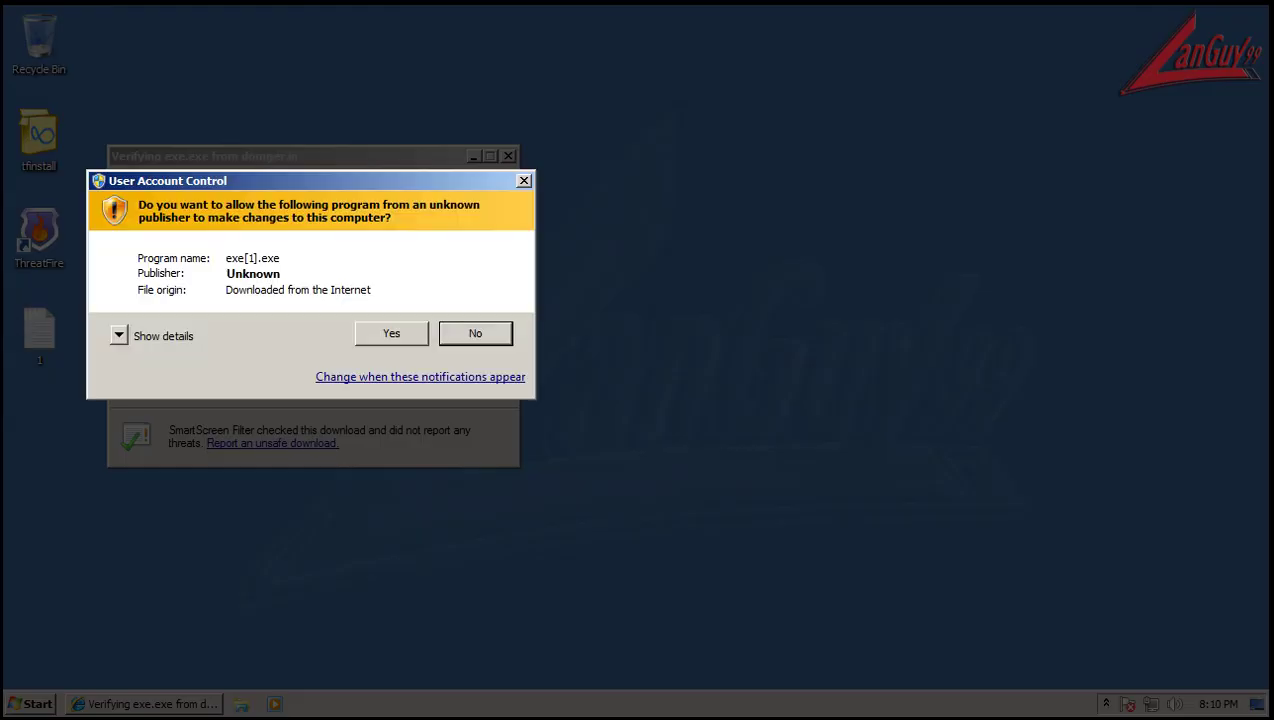
click(391, 335)
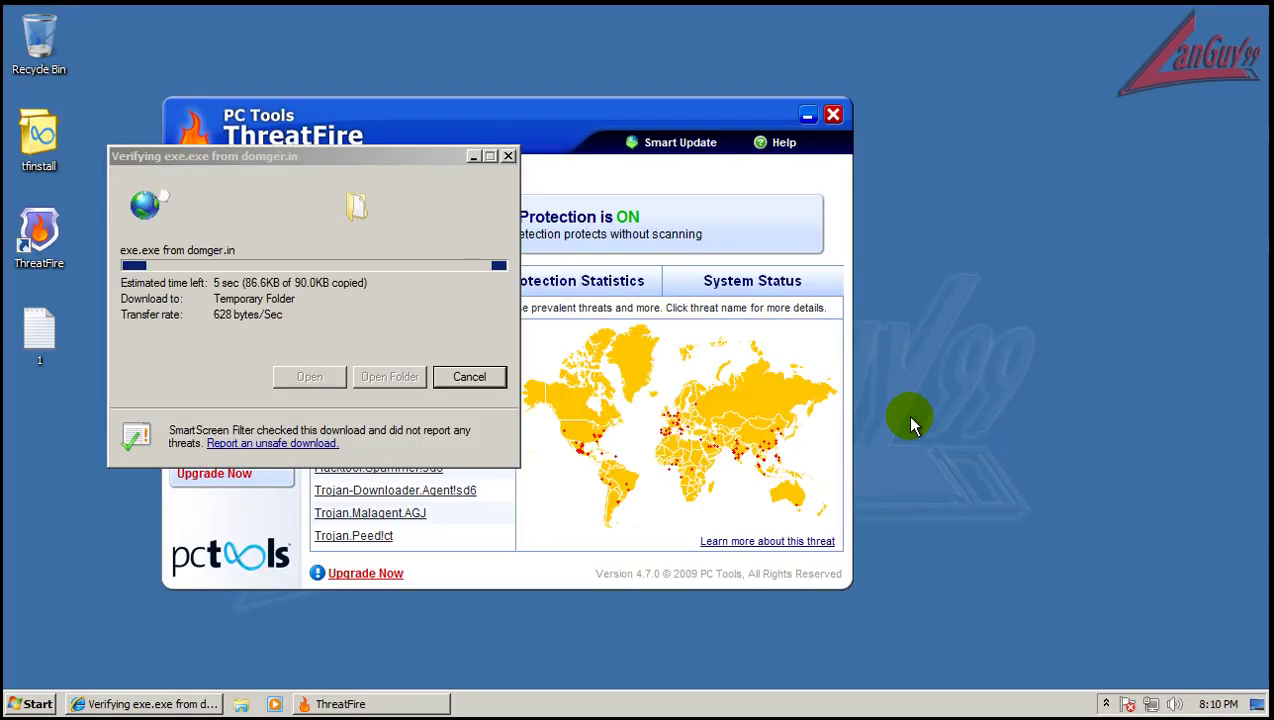
- Kill and quarantine the EXE[1].EXE process flagged for copying itself to multiple locations, remembering the answer
drag(604, 113, 933, 119)
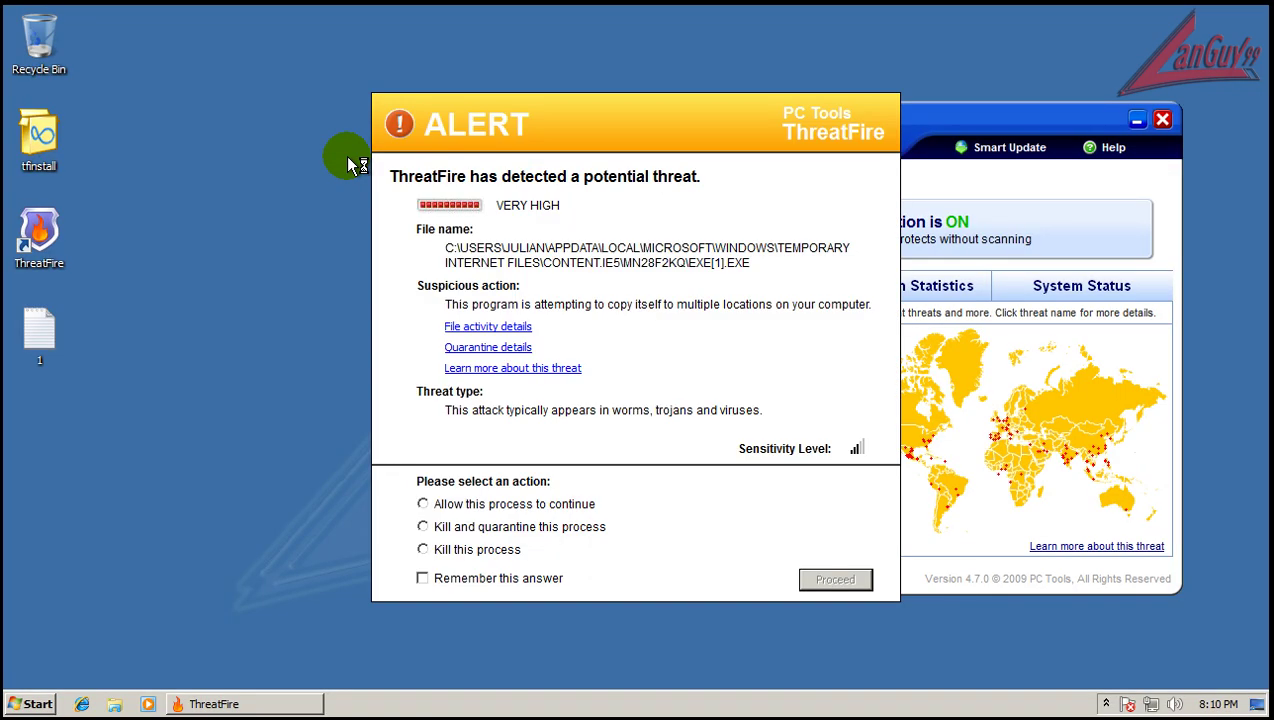
click(582, 532)
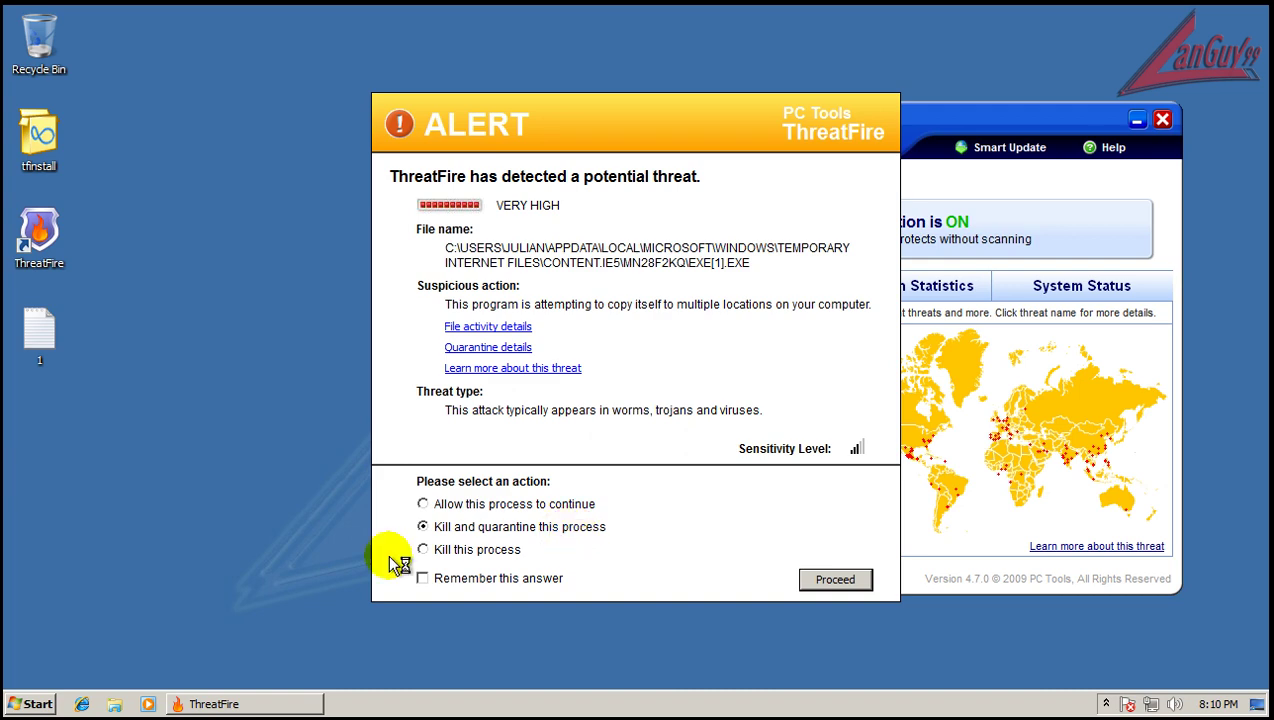
click(422, 578)
click(828, 580)
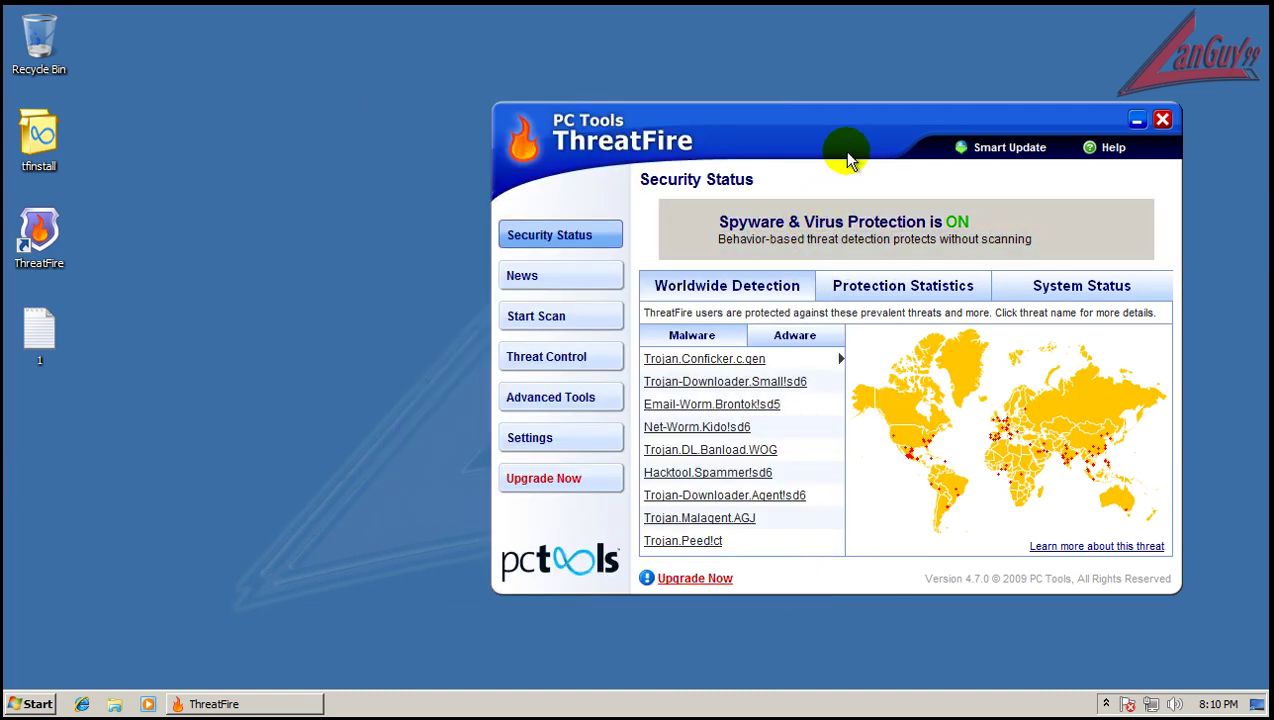
- Run a rootkit scan in ThreatFire with the scan type set to Full Scan
drag(864, 117, 720, 108)
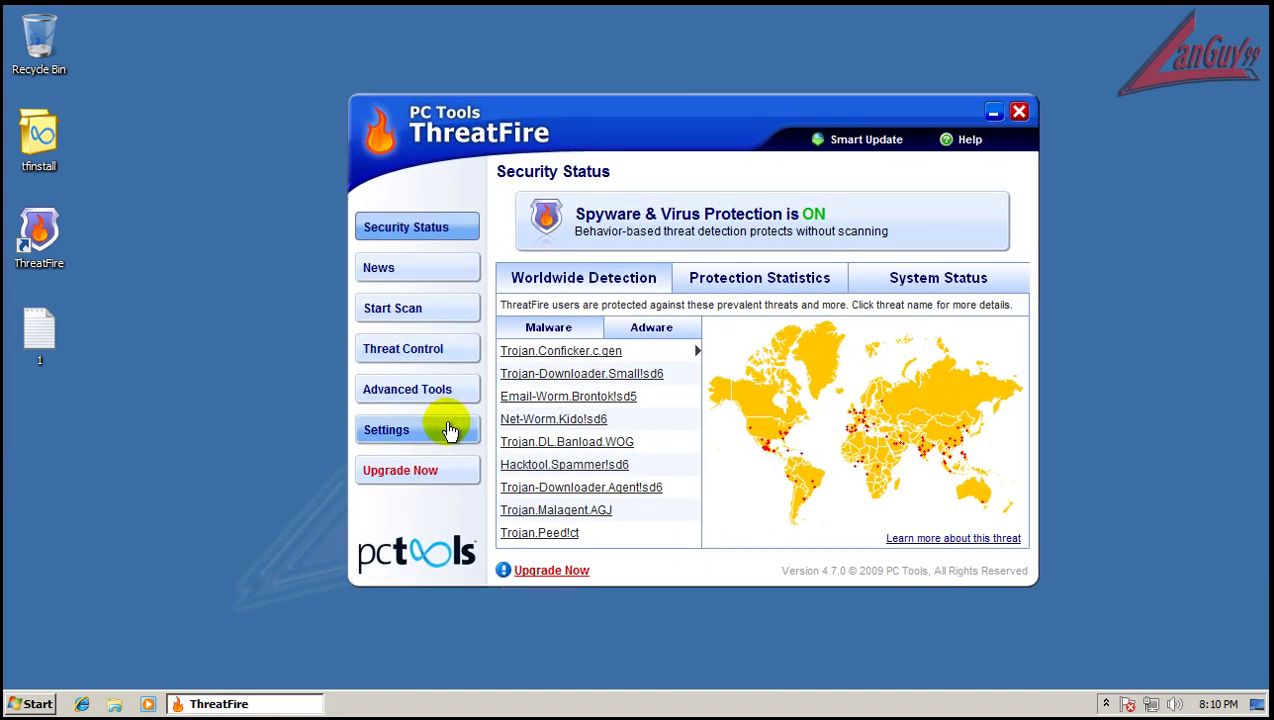
click(441, 313)
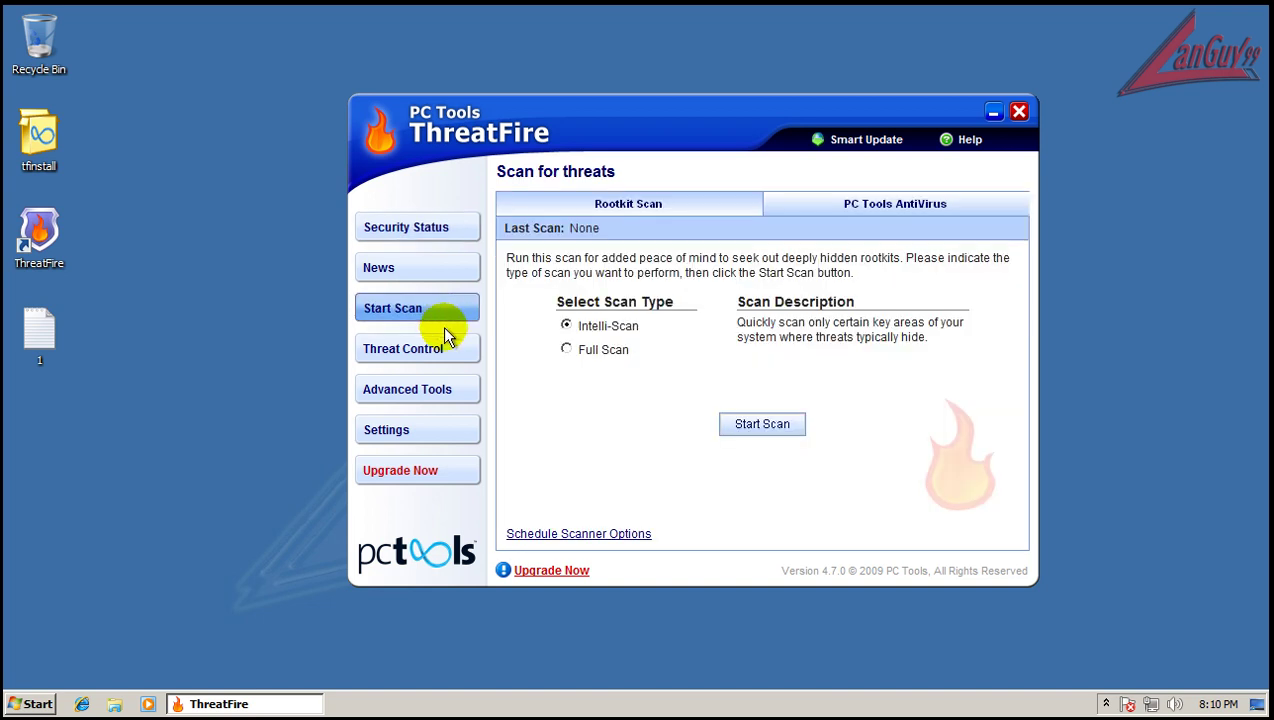
click(569, 350)
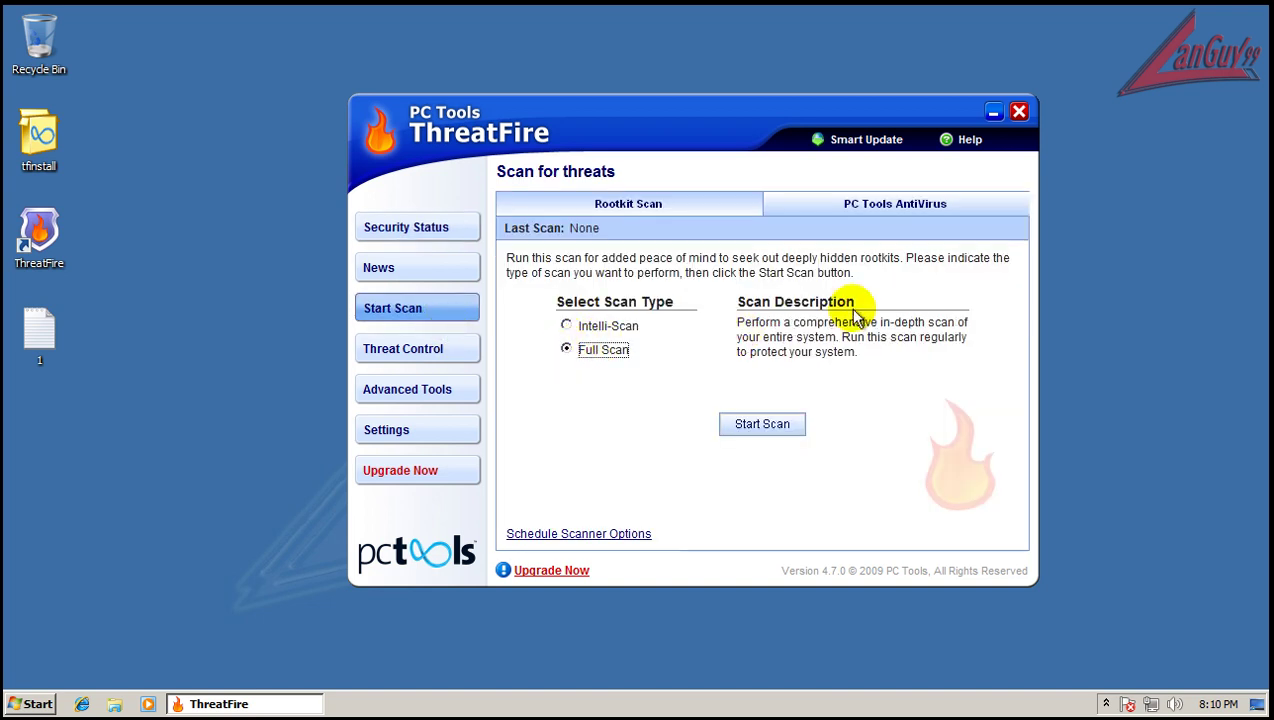
click(1019, 112)
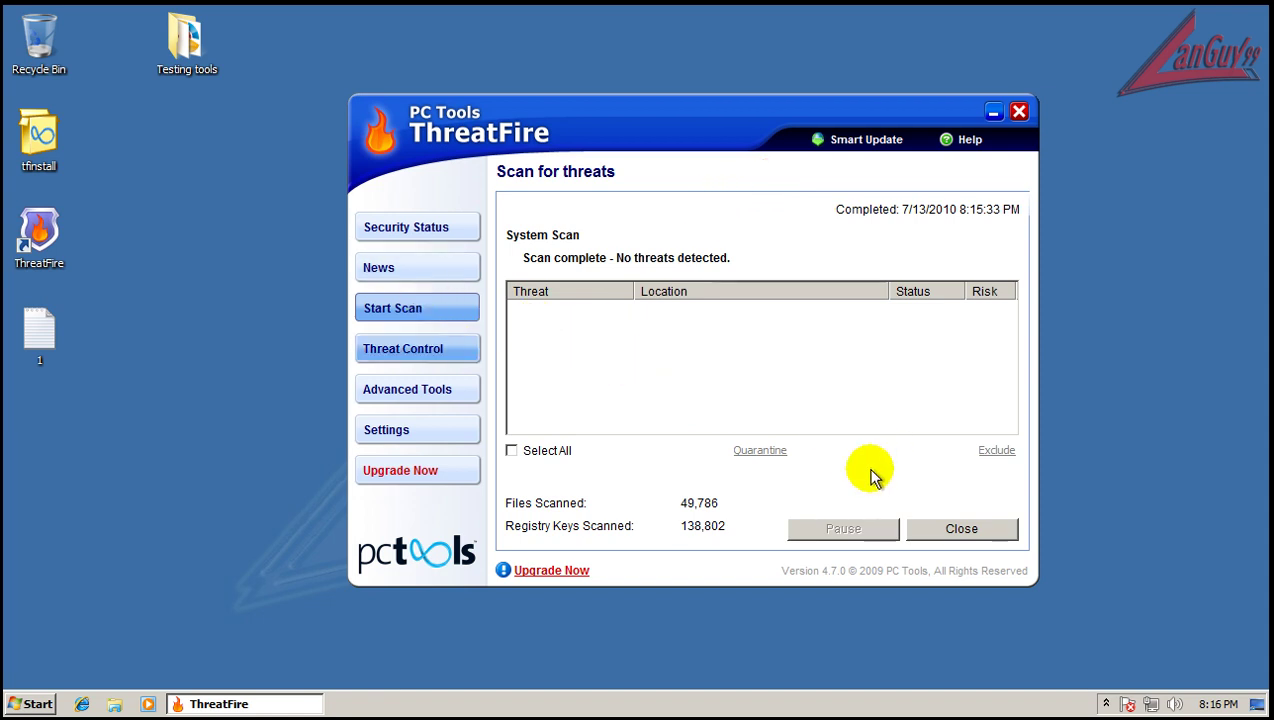
- Close the completed scan, view the PC Tools AntiVirus page, and close ThreatFire
click(947, 529)
click(940, 214)
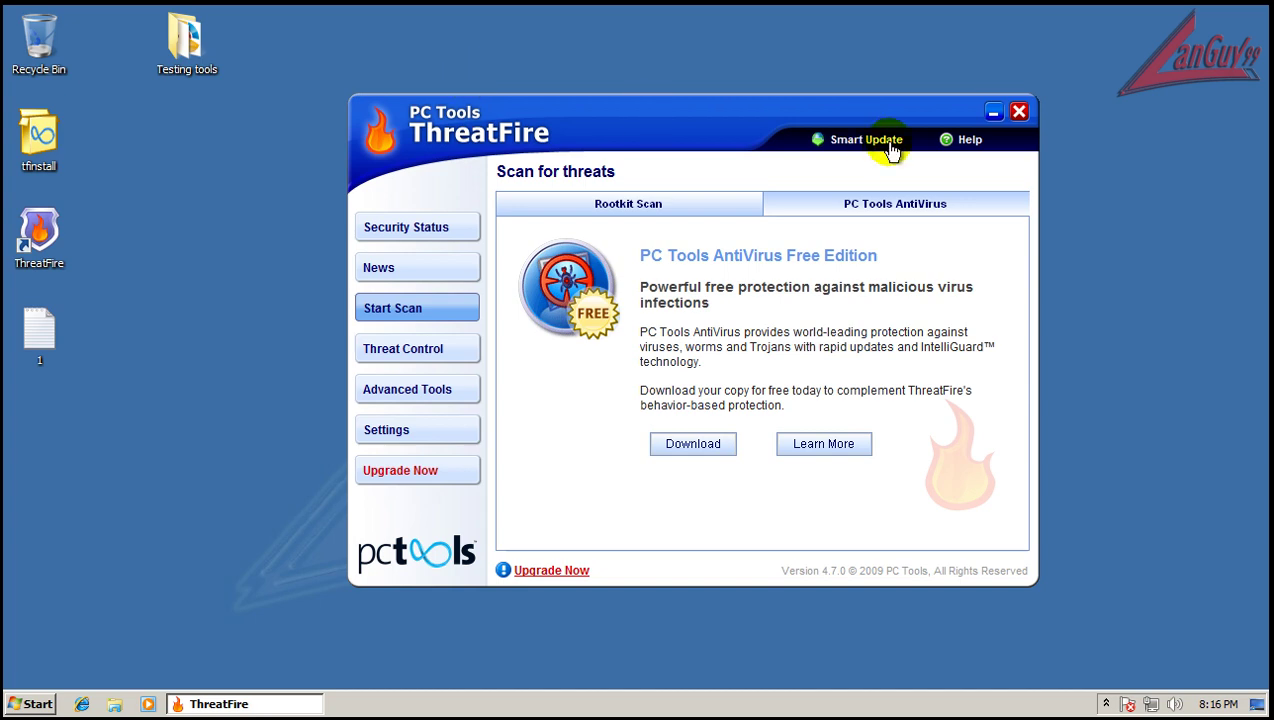
click(1020, 111)
- Launch CCleaner from the ccleaner folder inside Testing tools and allow it to make changes to the computer
click(188, 38)
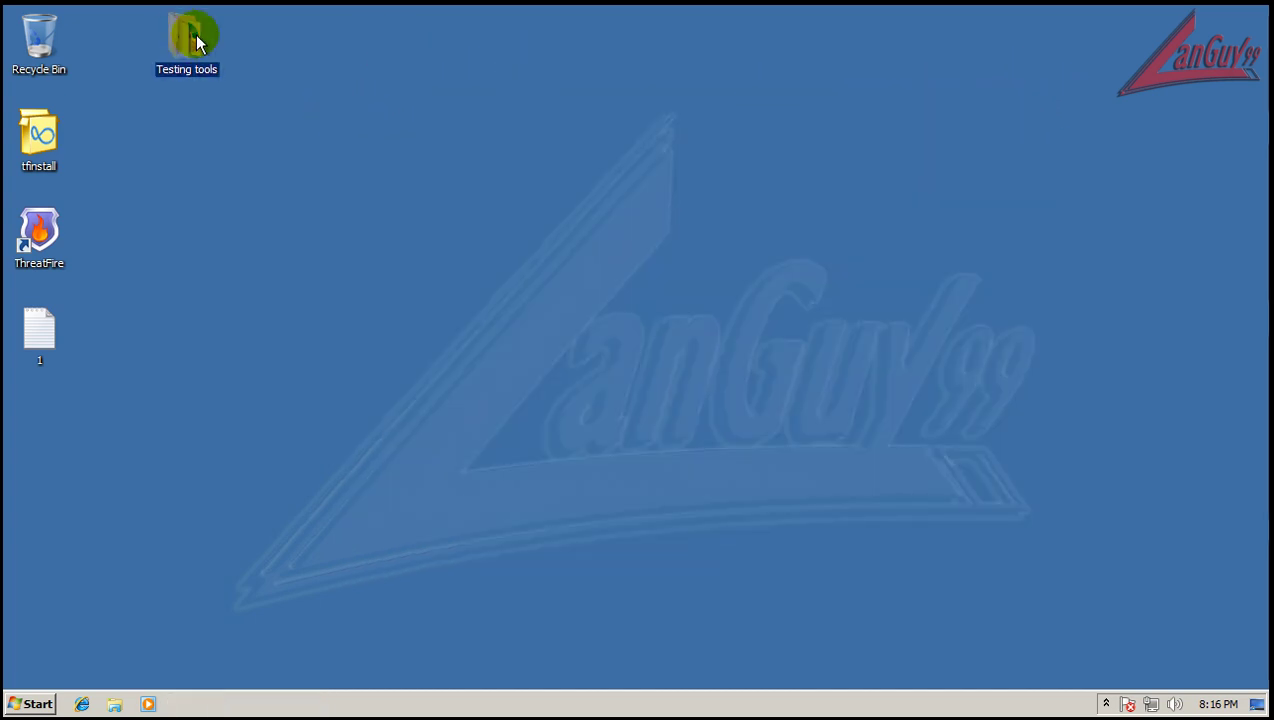
double_click(196, 40)
click(487, 196)
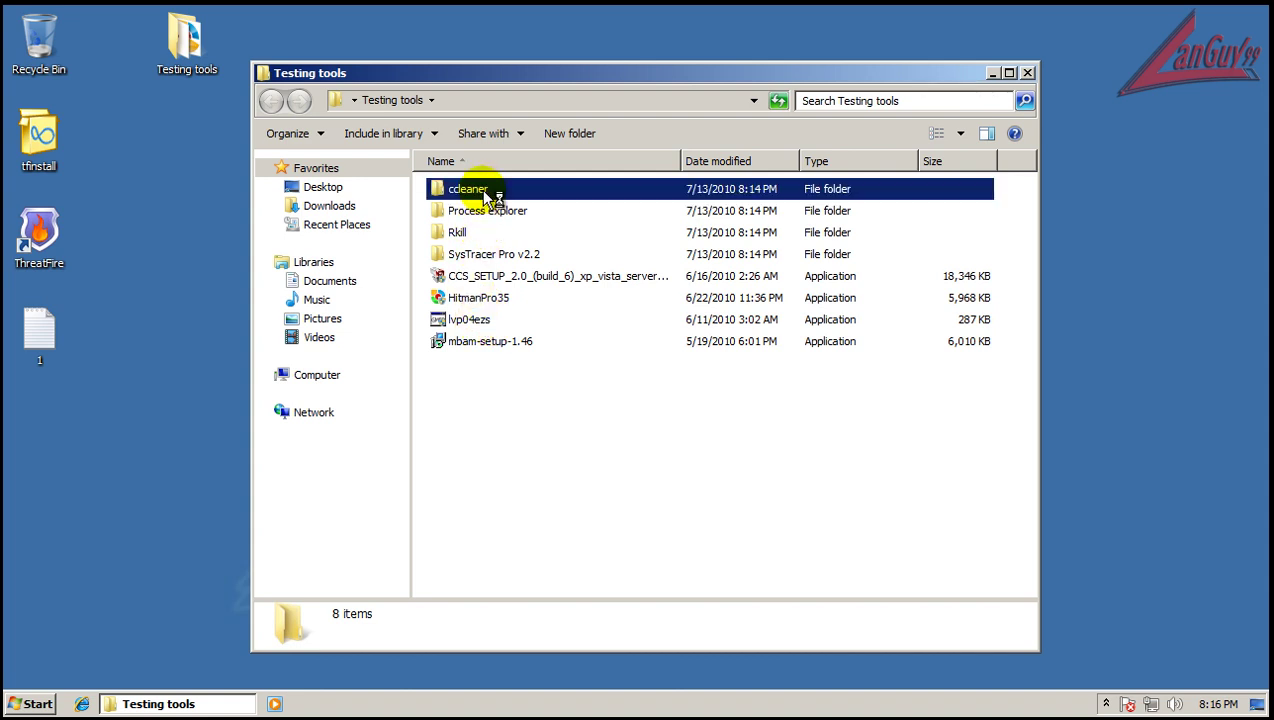
click(476, 212)
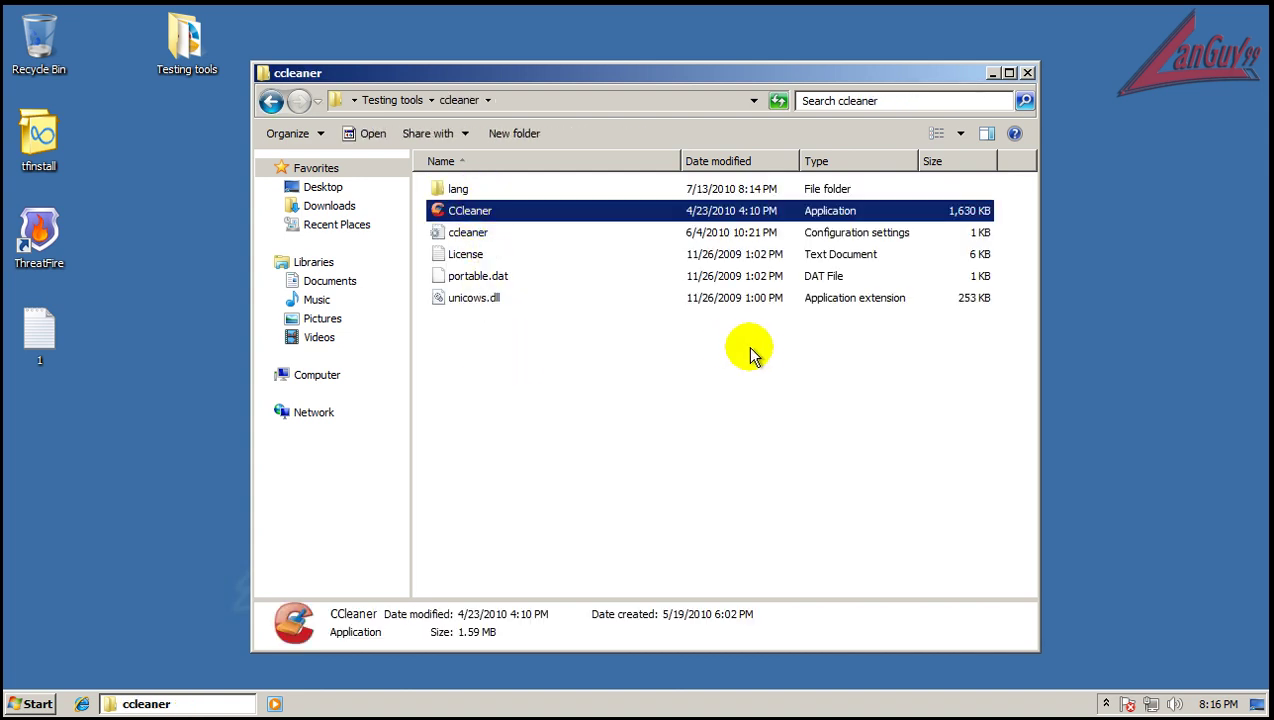
key(Return)
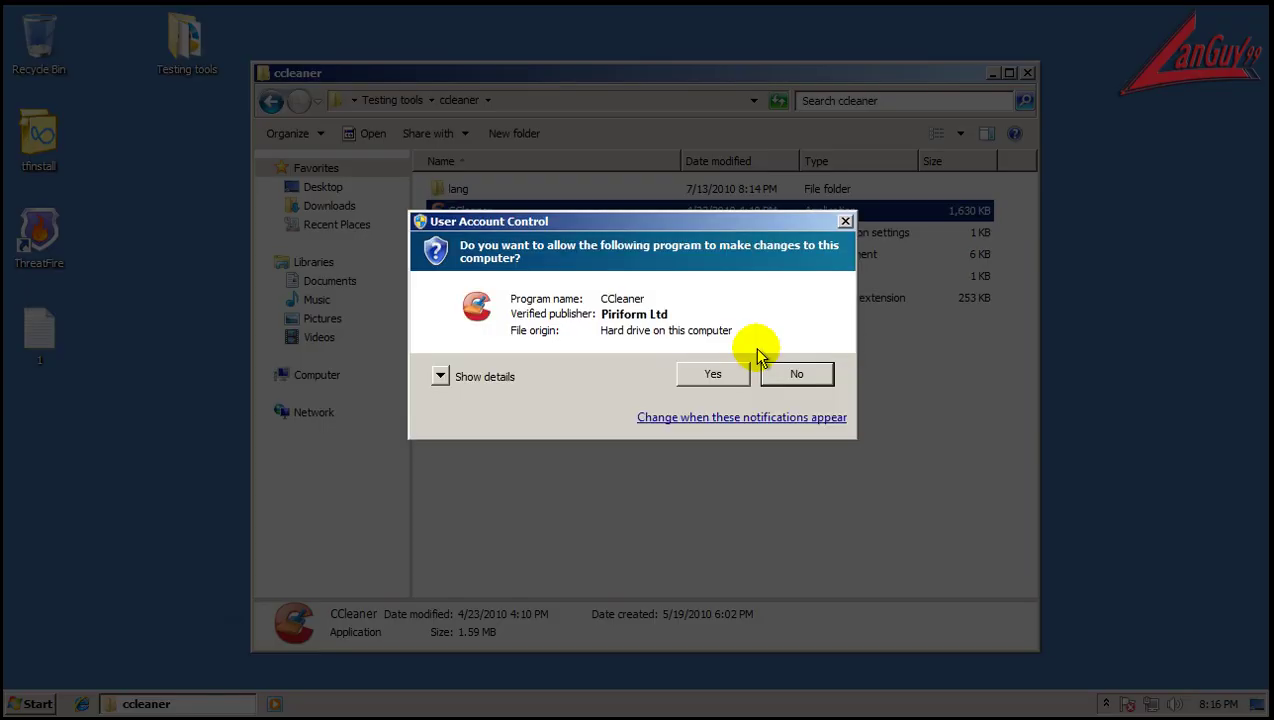
click(712, 373)
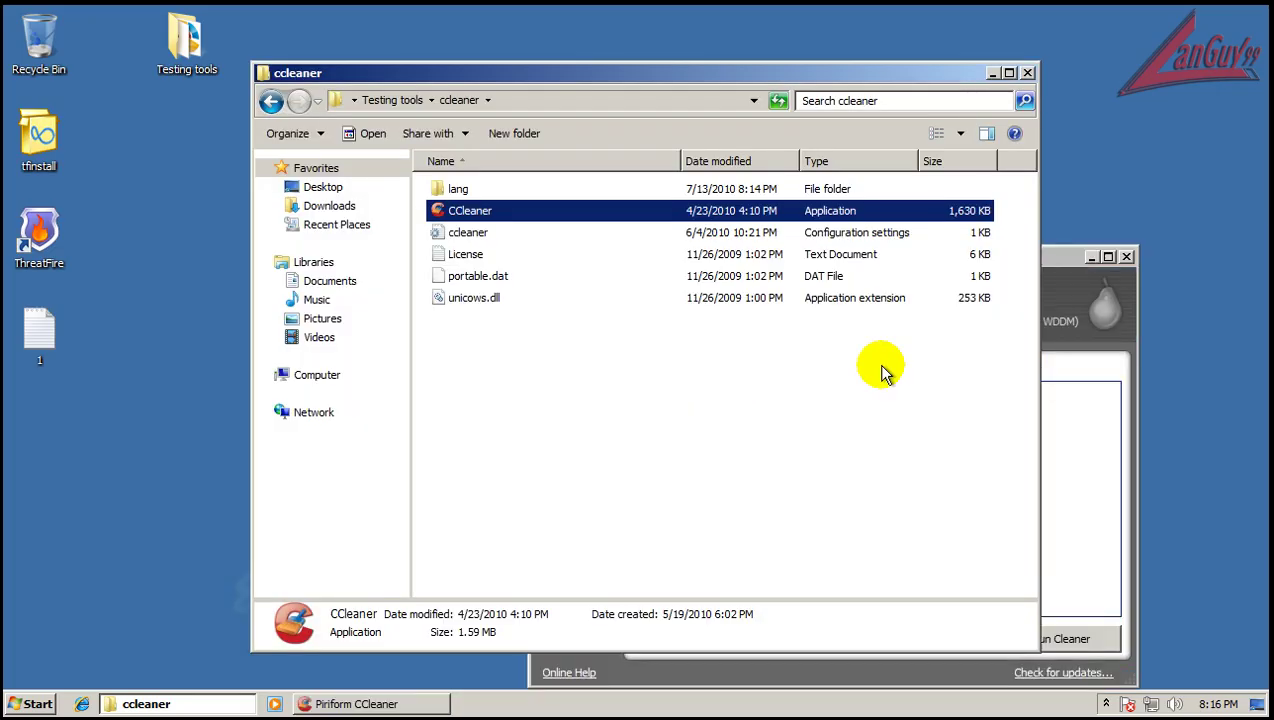
- Run CCleaner's cleaner with the preselected items and confirm the permanent deletion of files
drag(1050, 256, 1048, 225)
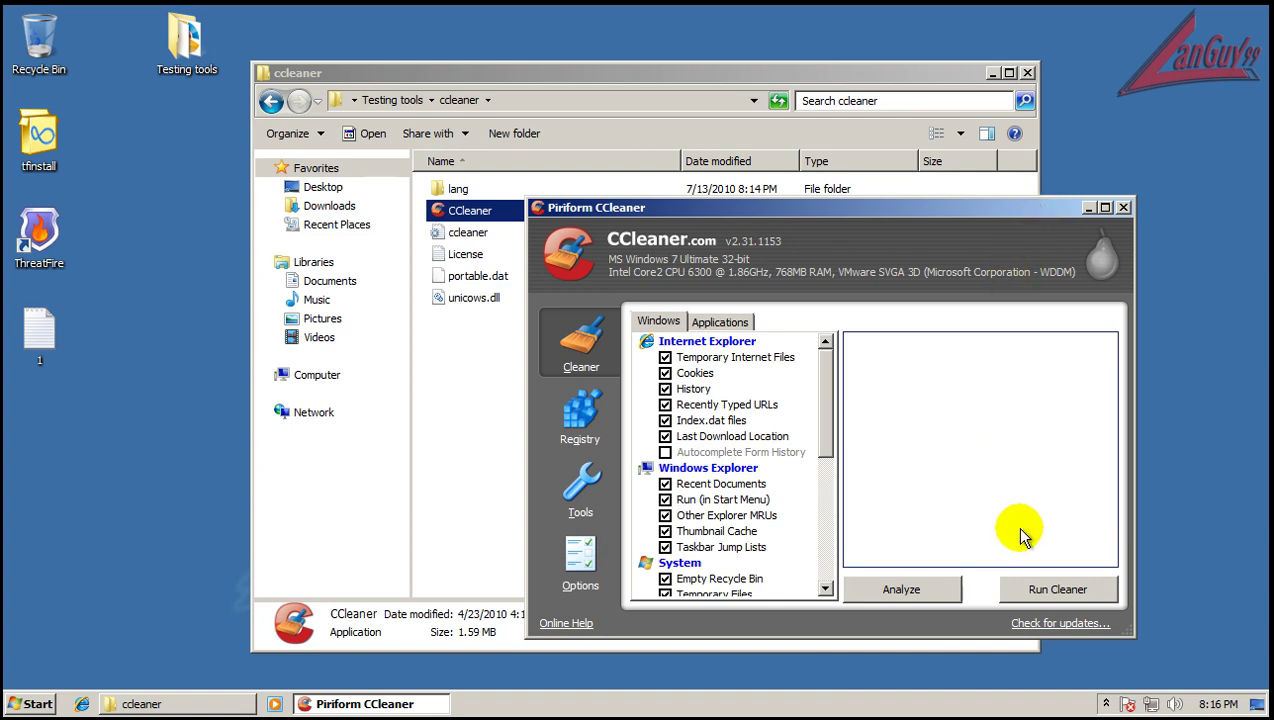
click(1068, 591)
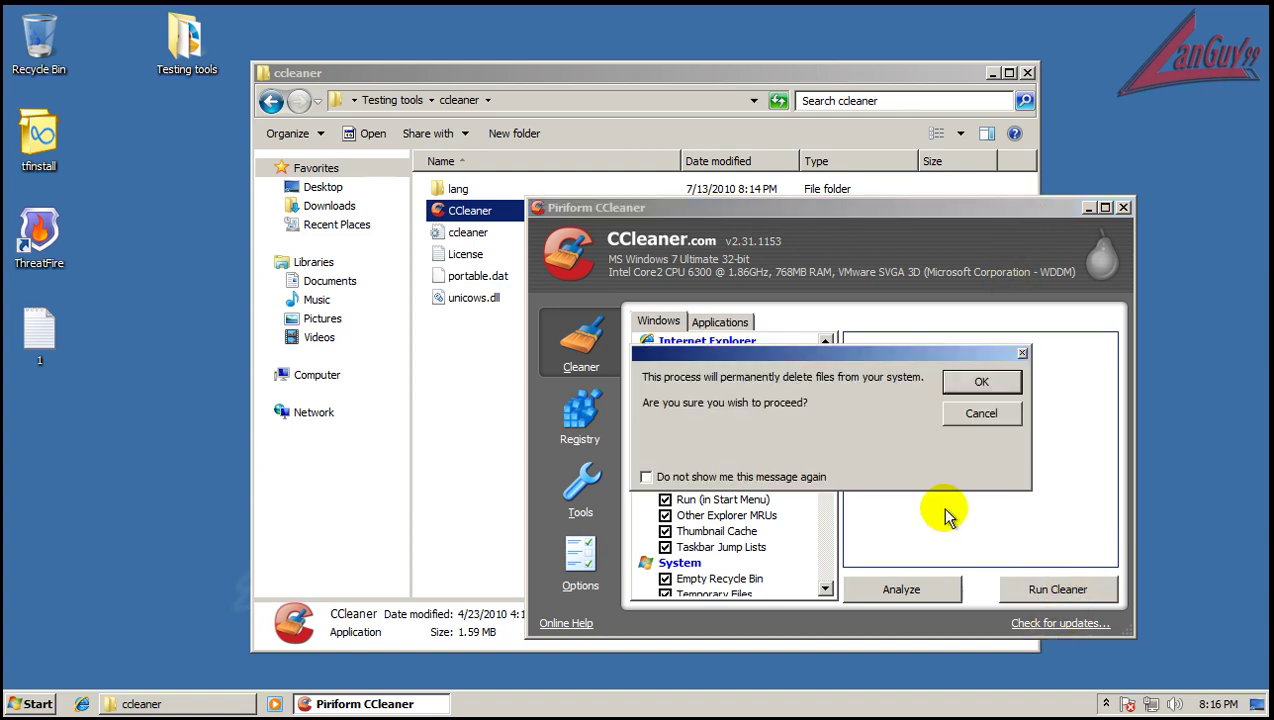
click(976, 380)
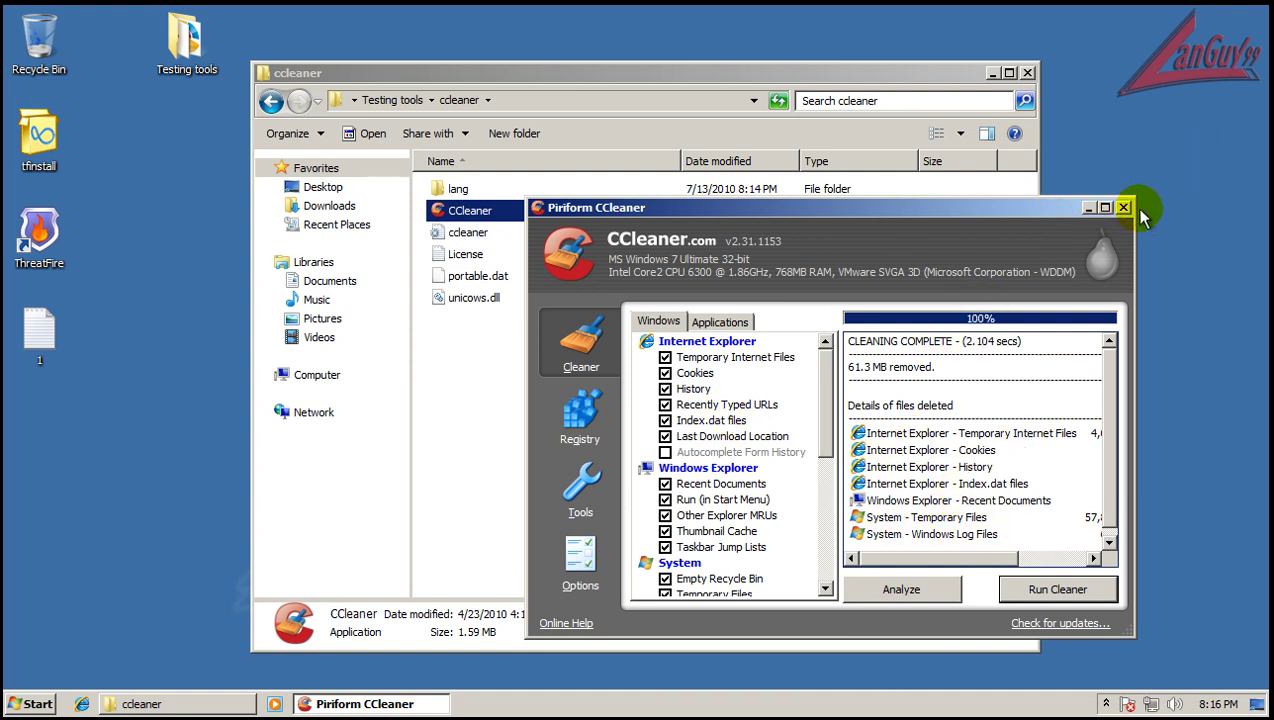
- Open CCleaner's Registry section, close CCleaner, and return to the Testing tools folder
click(586, 422)
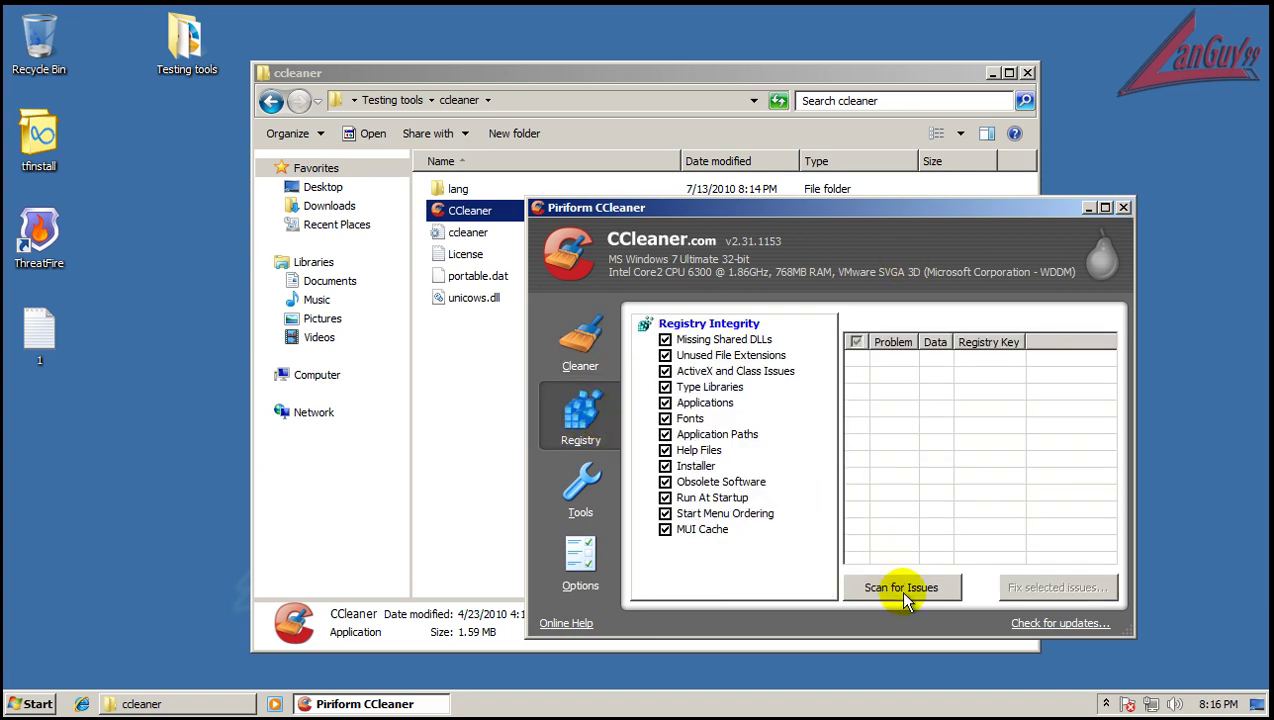
click(1124, 208)
click(658, 394)
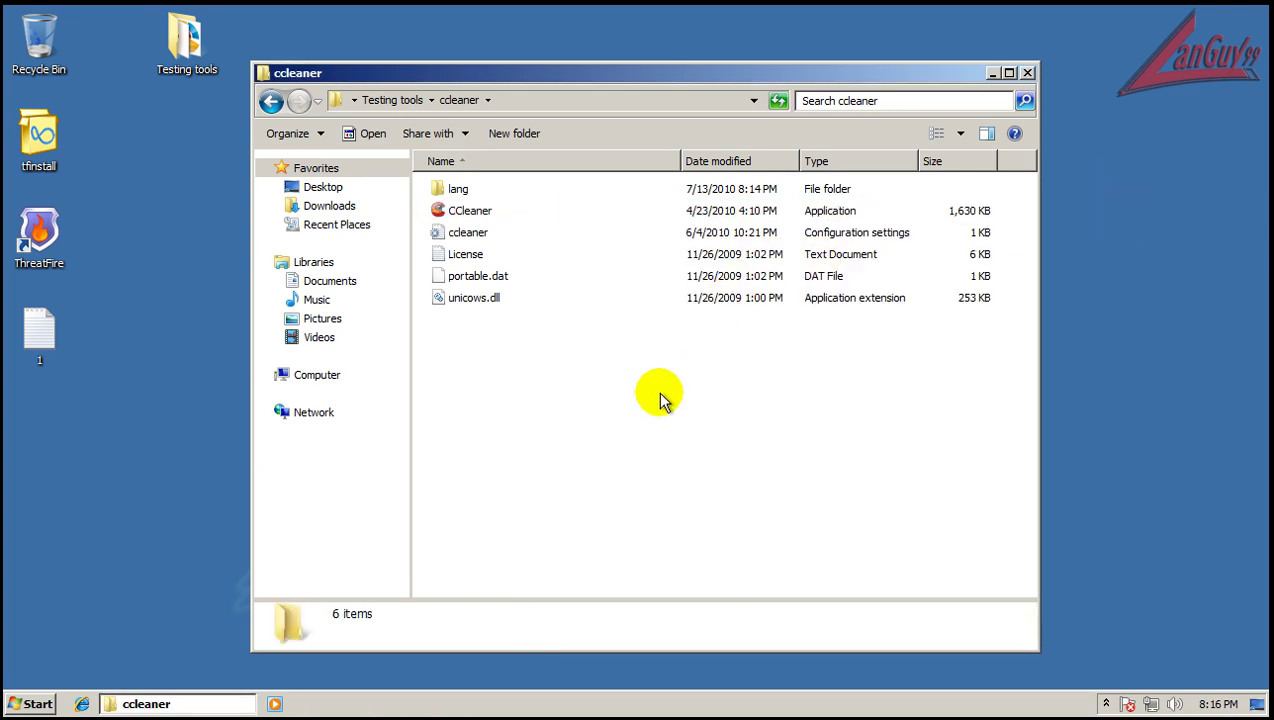
key(BackSpace)
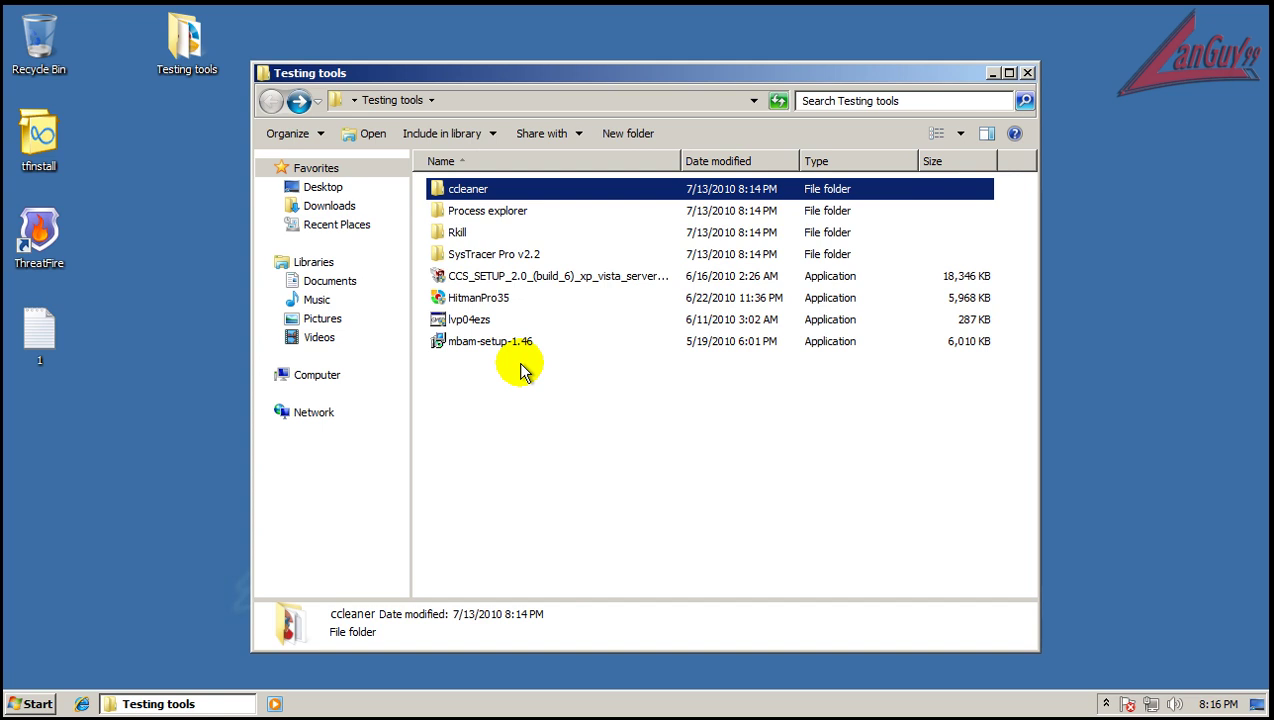
click(520, 370)
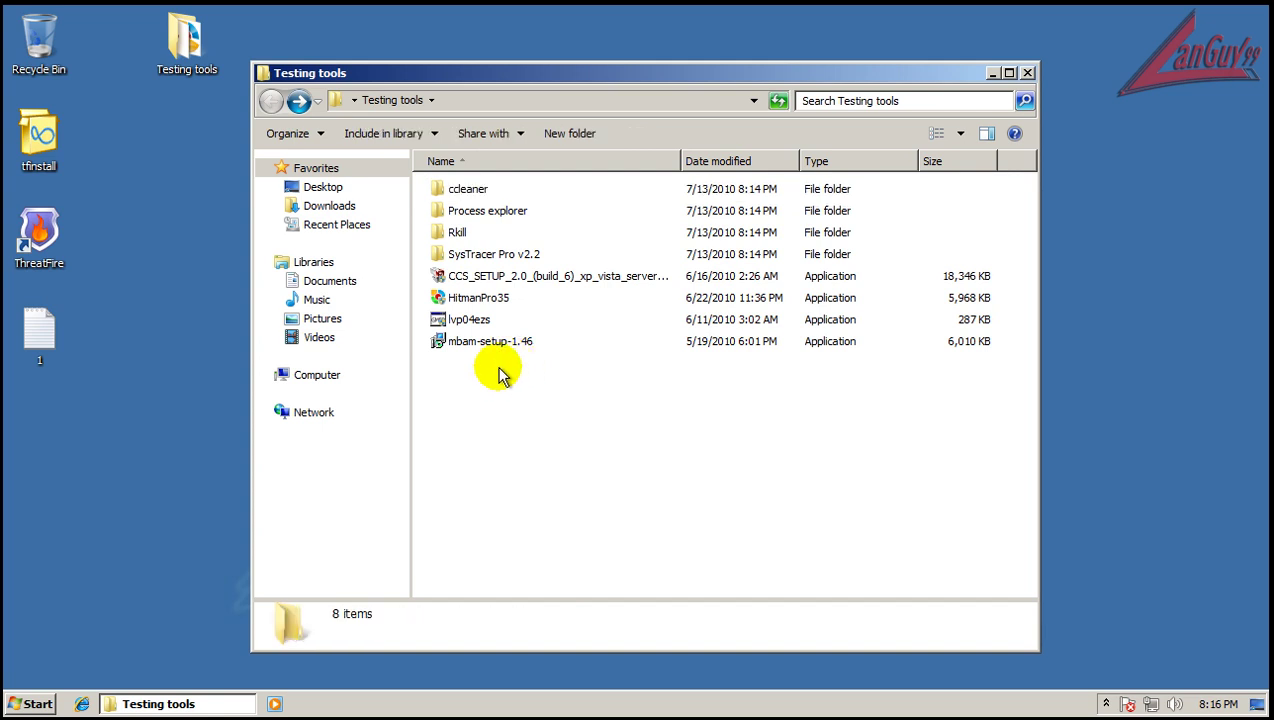
- Start the mbam-setup-1.46 installer, allow it to make changes, and continue in English past the welcome page
double_click(487, 341)
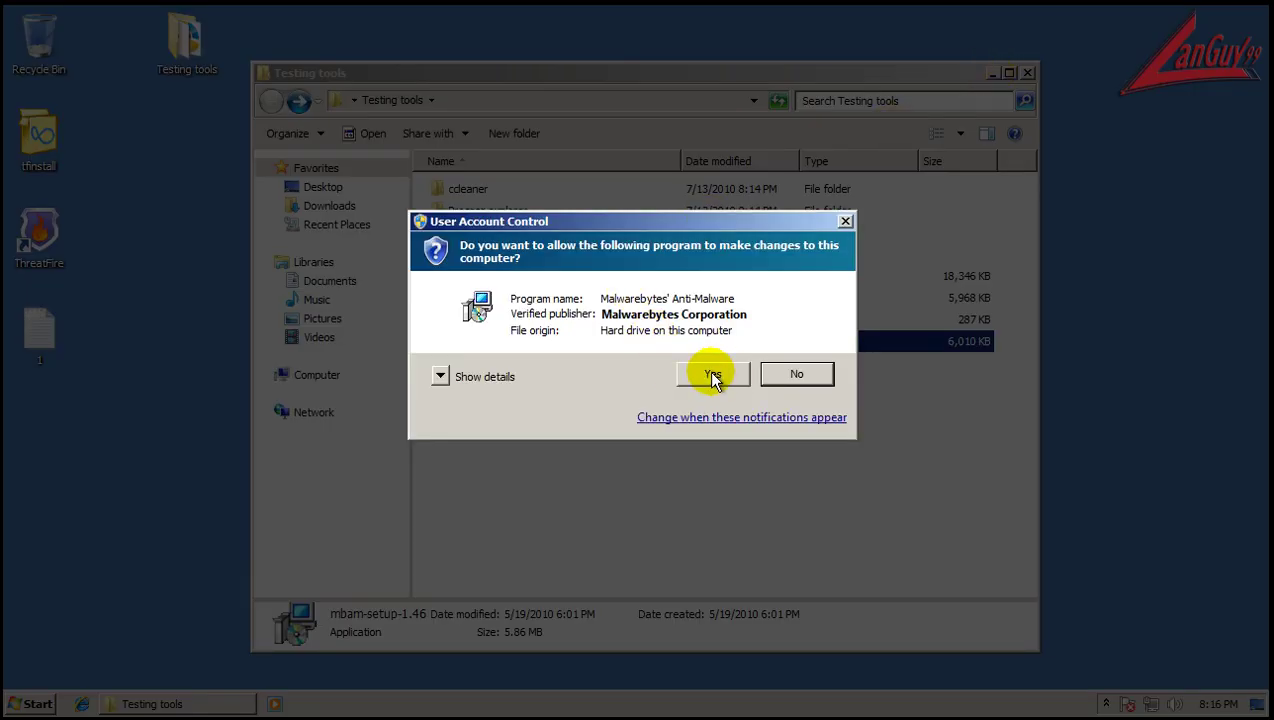
click(711, 372)
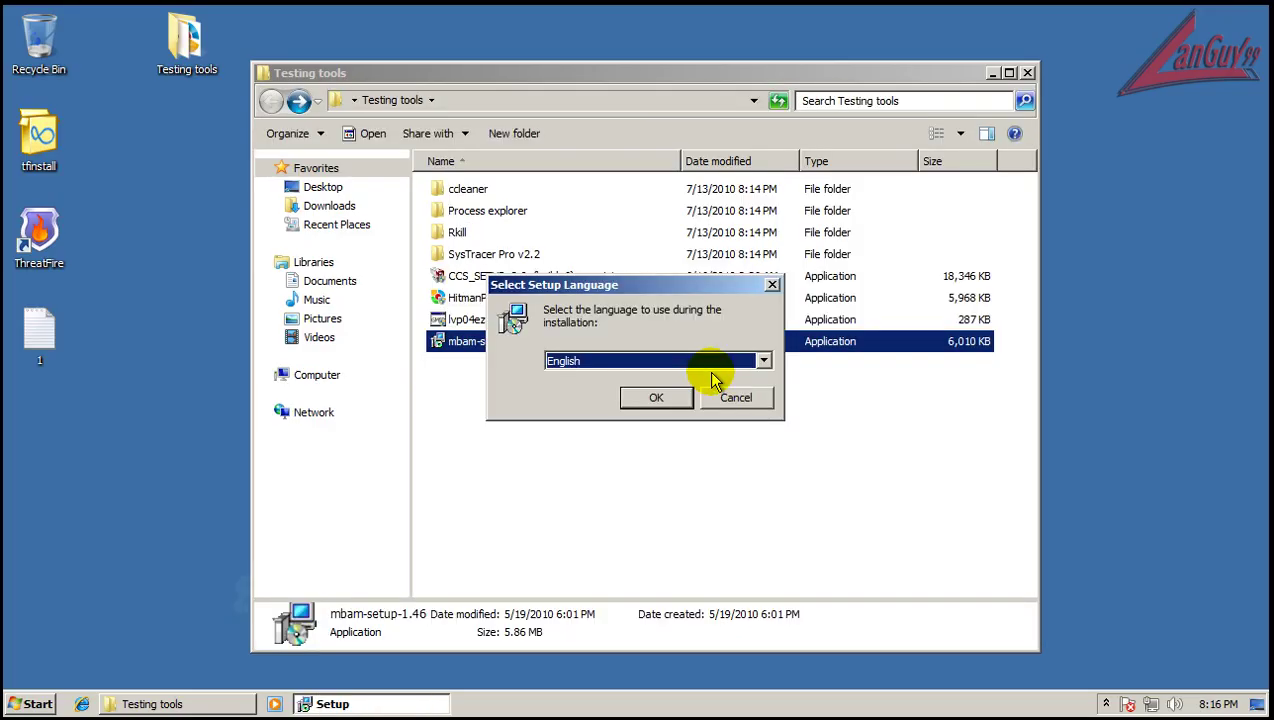
click(672, 396)
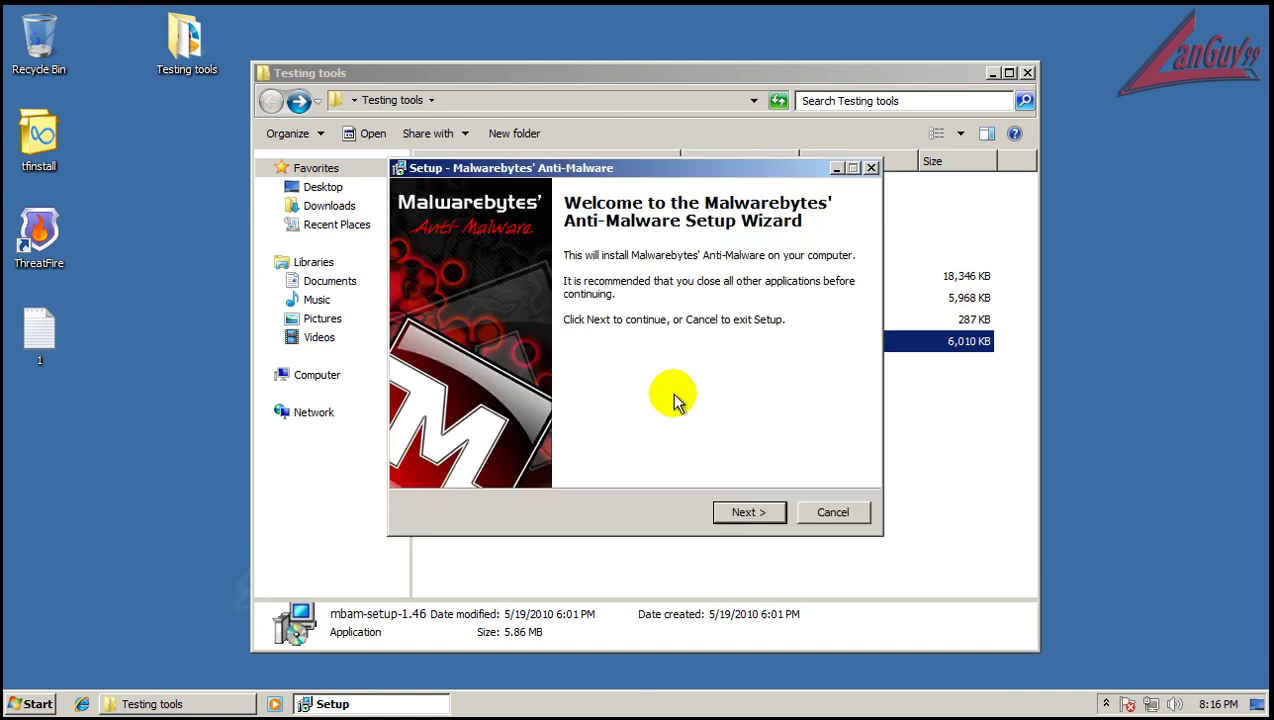
click(745, 513)
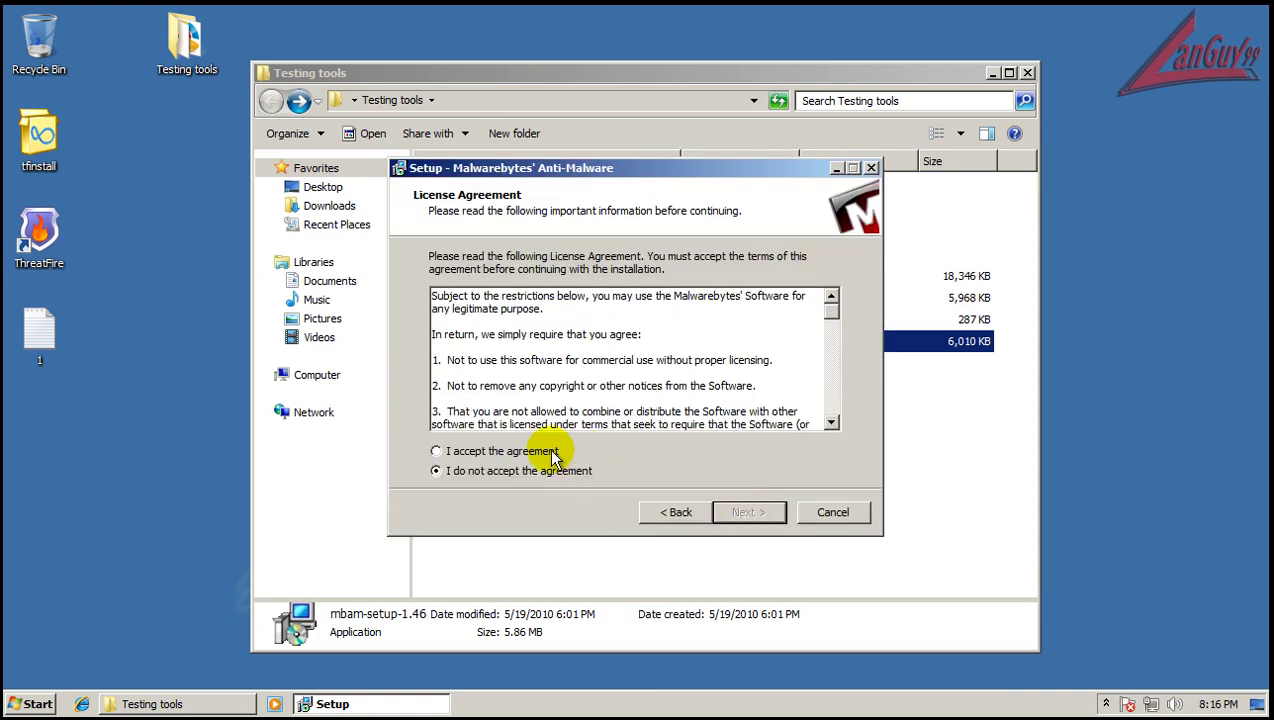
- Accept the license agreement and install Malwarebytes' Anti-Malware with the default folders and a desktop icon
click(545, 451)
click(745, 513)
click(743, 514)
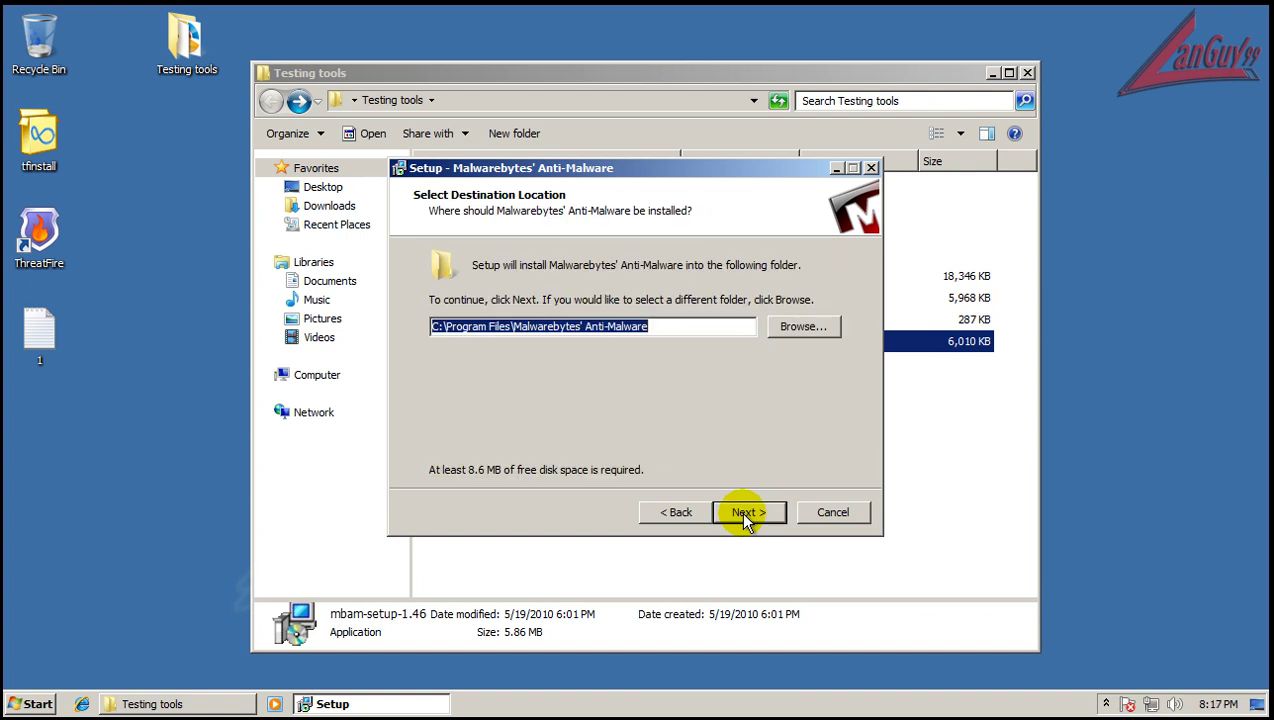
click(743, 514)
click(743, 514)
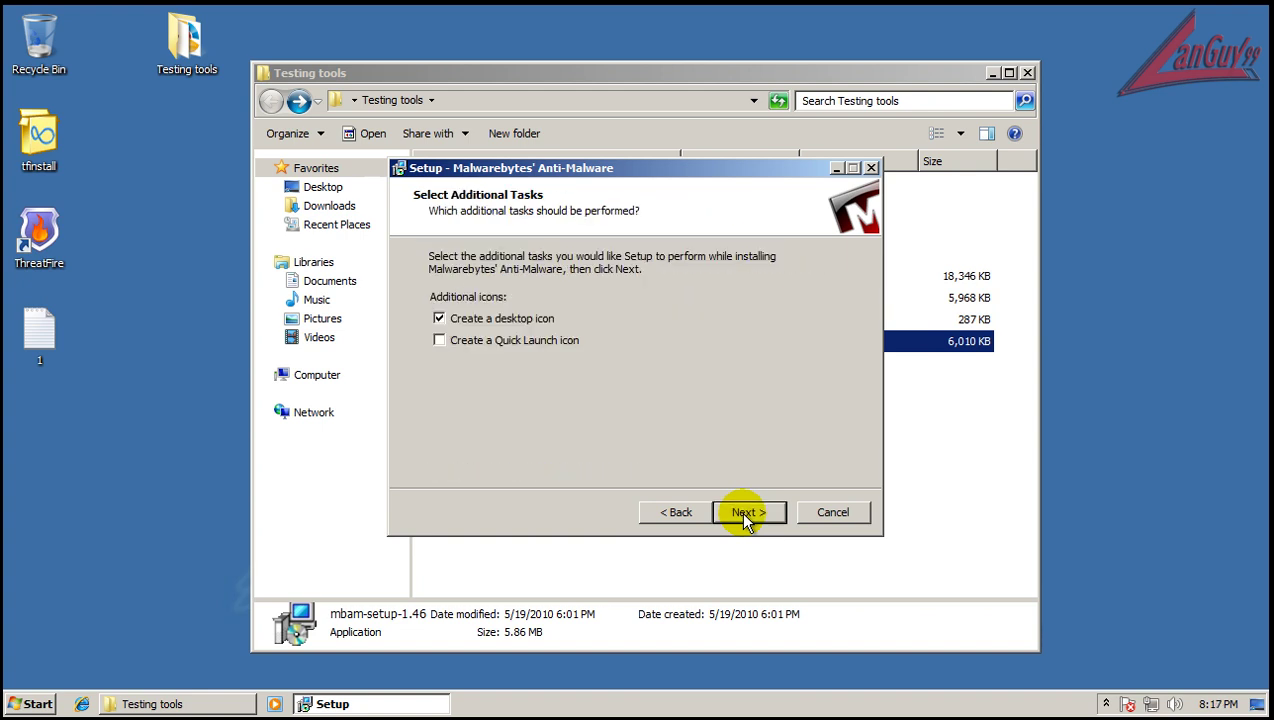
click(743, 514)
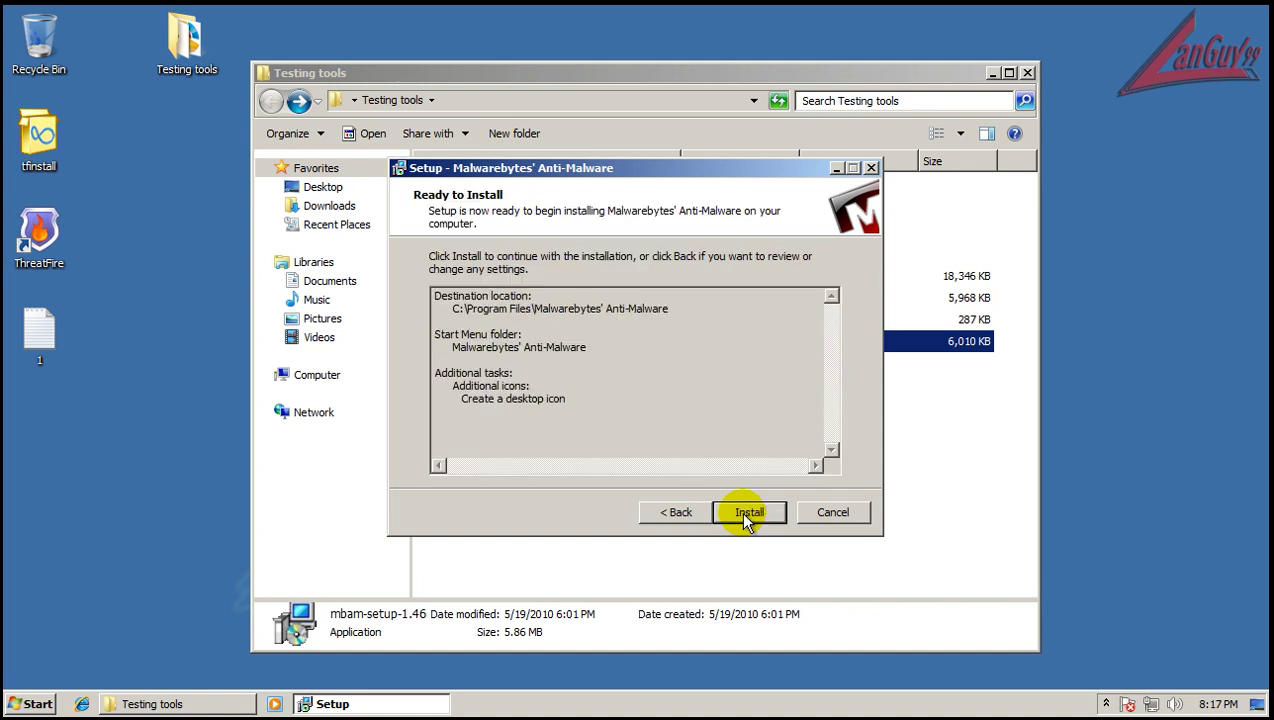
click(743, 514)
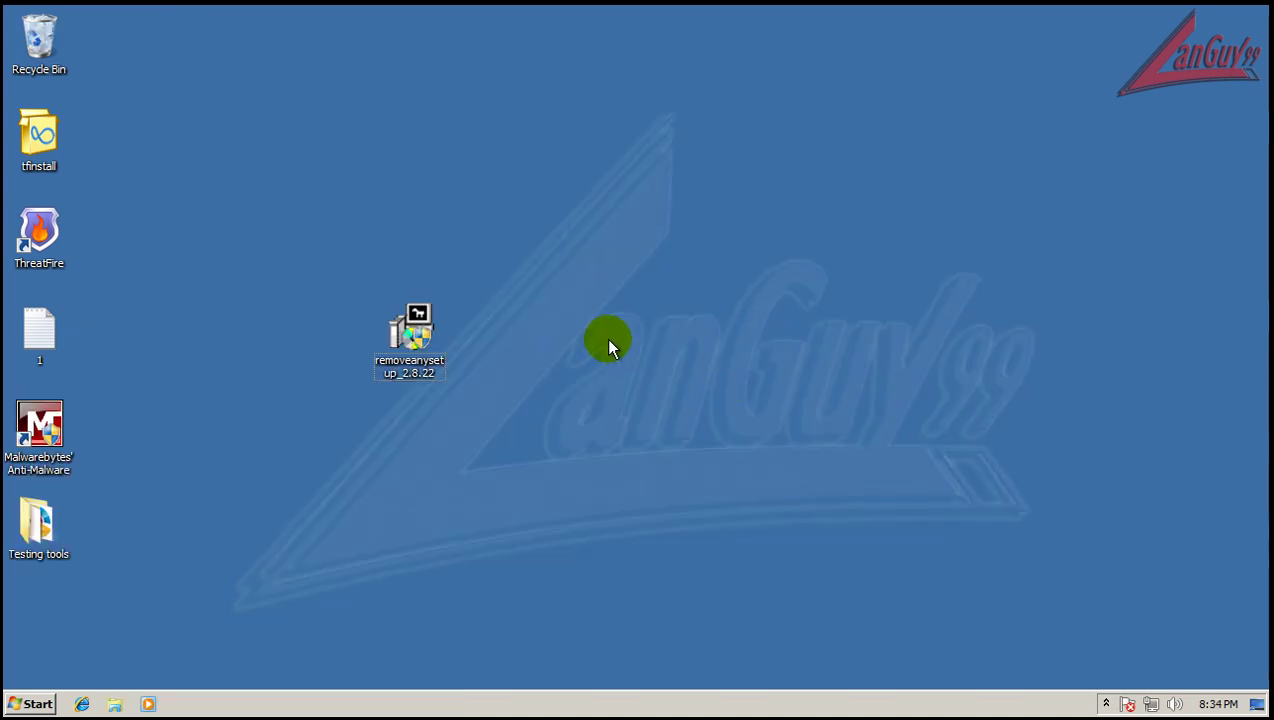
- Install RemoveAny from the removeanysetup_2.8.22 file on the desktop, accepting the license agreement, and reboot the computer
double_click(413, 325)
double_click(420, 320)
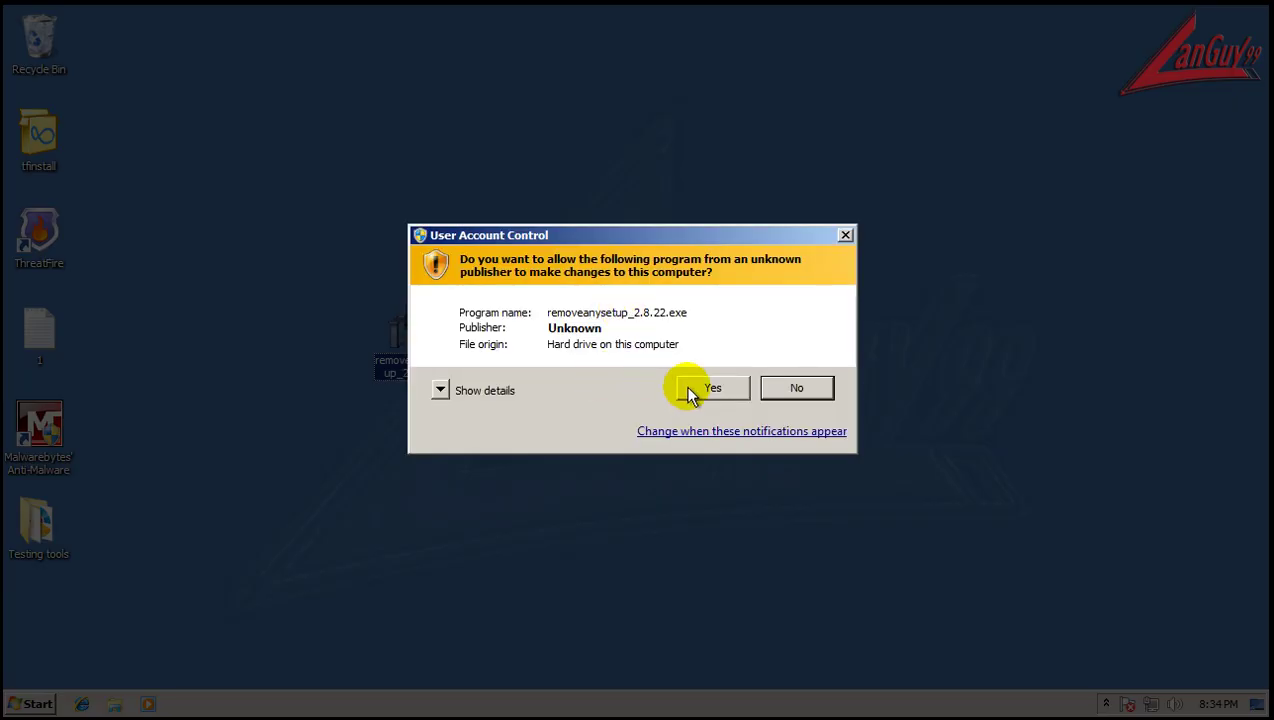
click(697, 388)
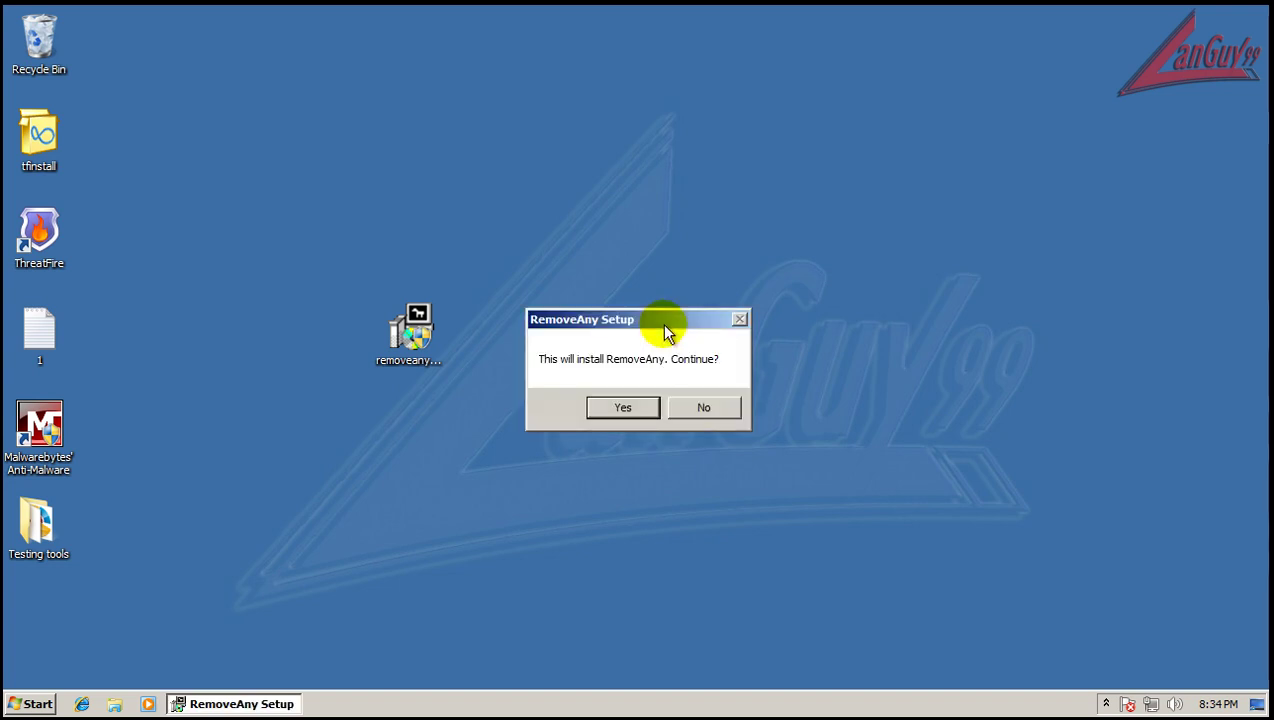
click(640, 405)
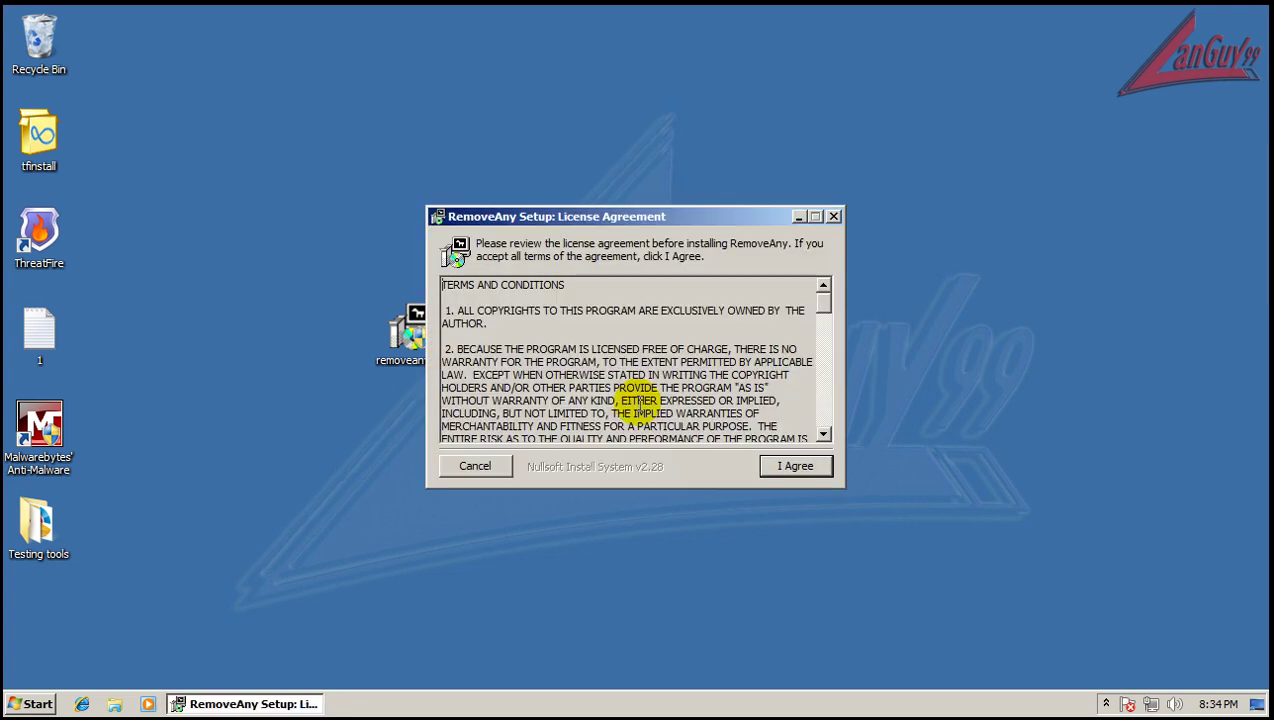
click(776, 466)
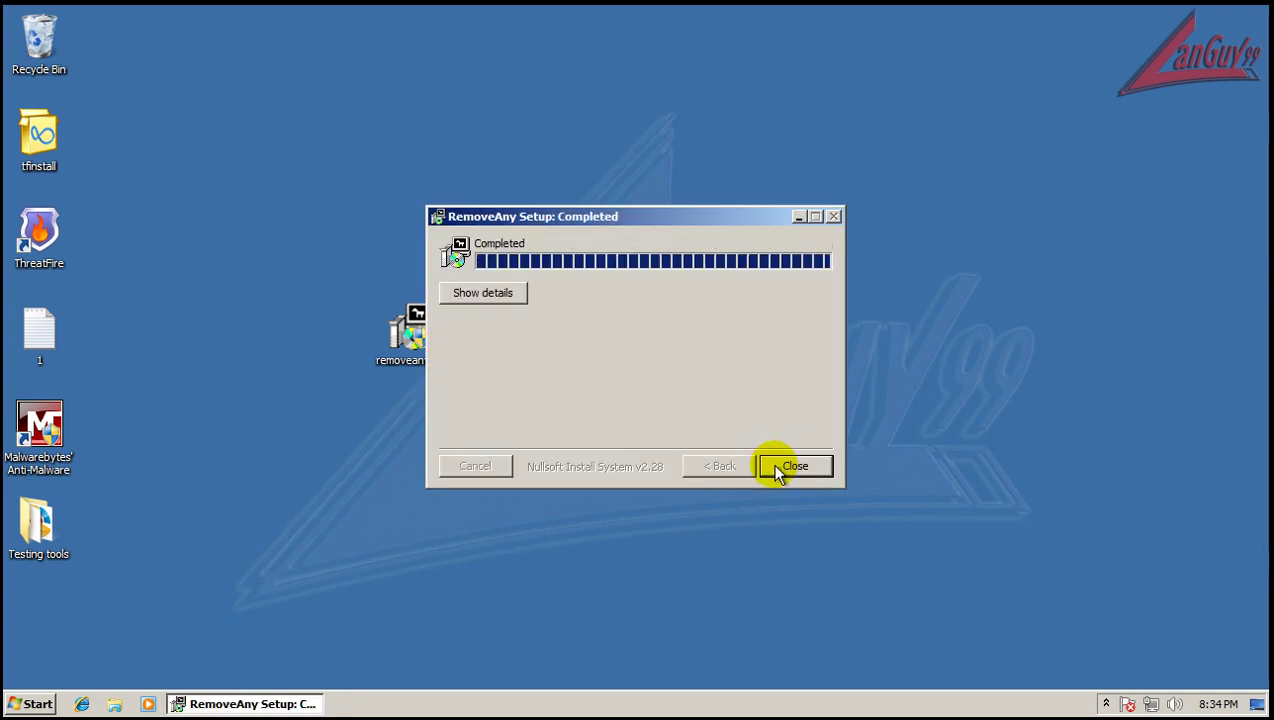
click(775, 467)
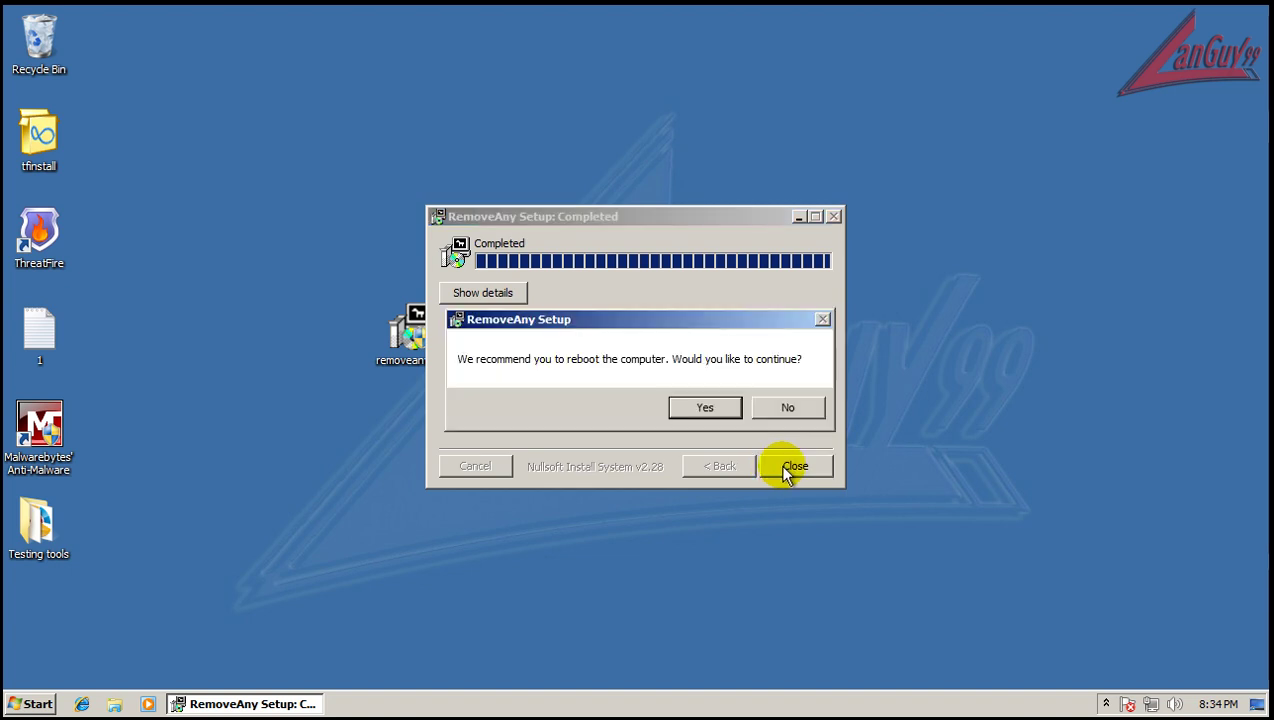
click(726, 414)
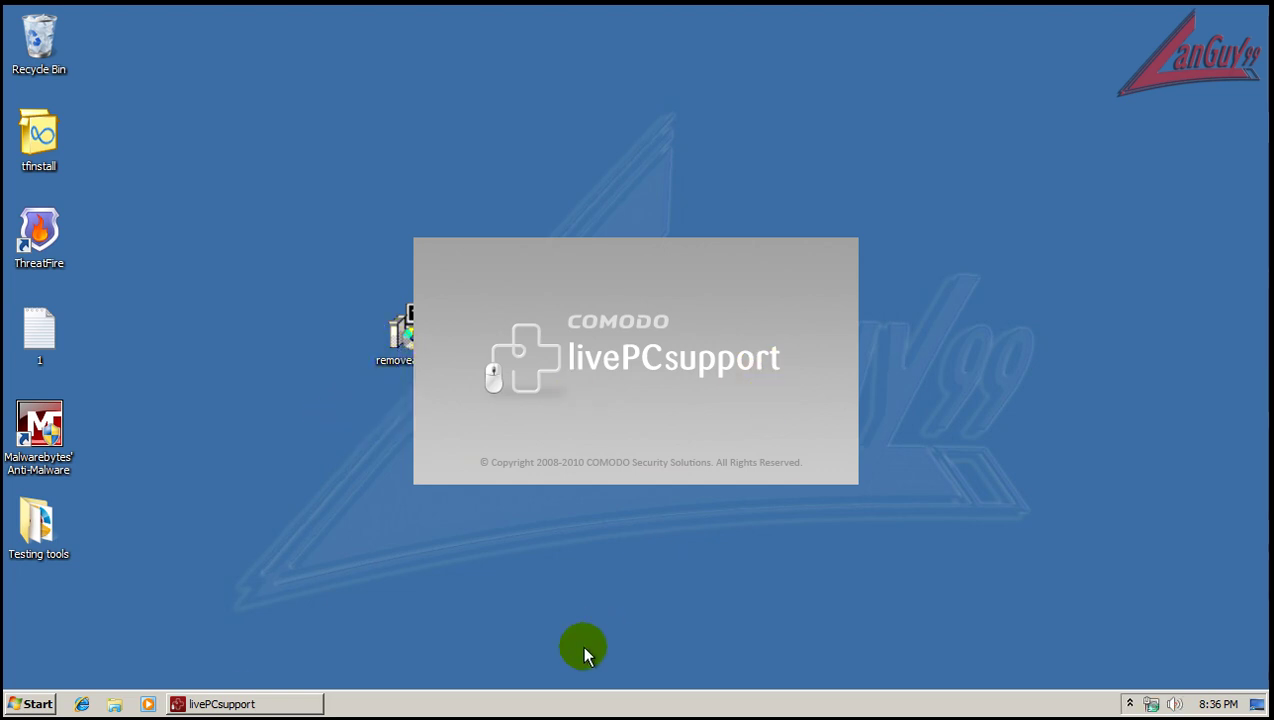
- Close the COMODO livePCsupport window and try to exit the program through its notification area icon
right_click(243, 706)
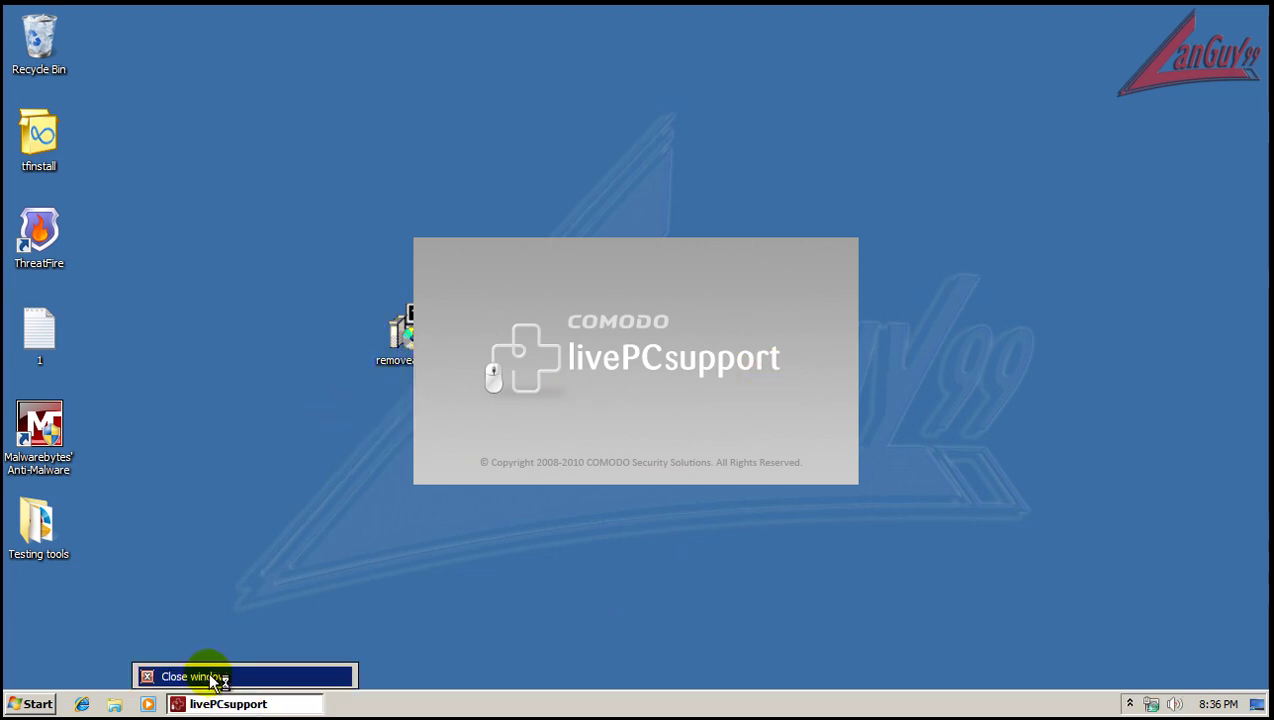
click(217, 680)
click(1129, 704)
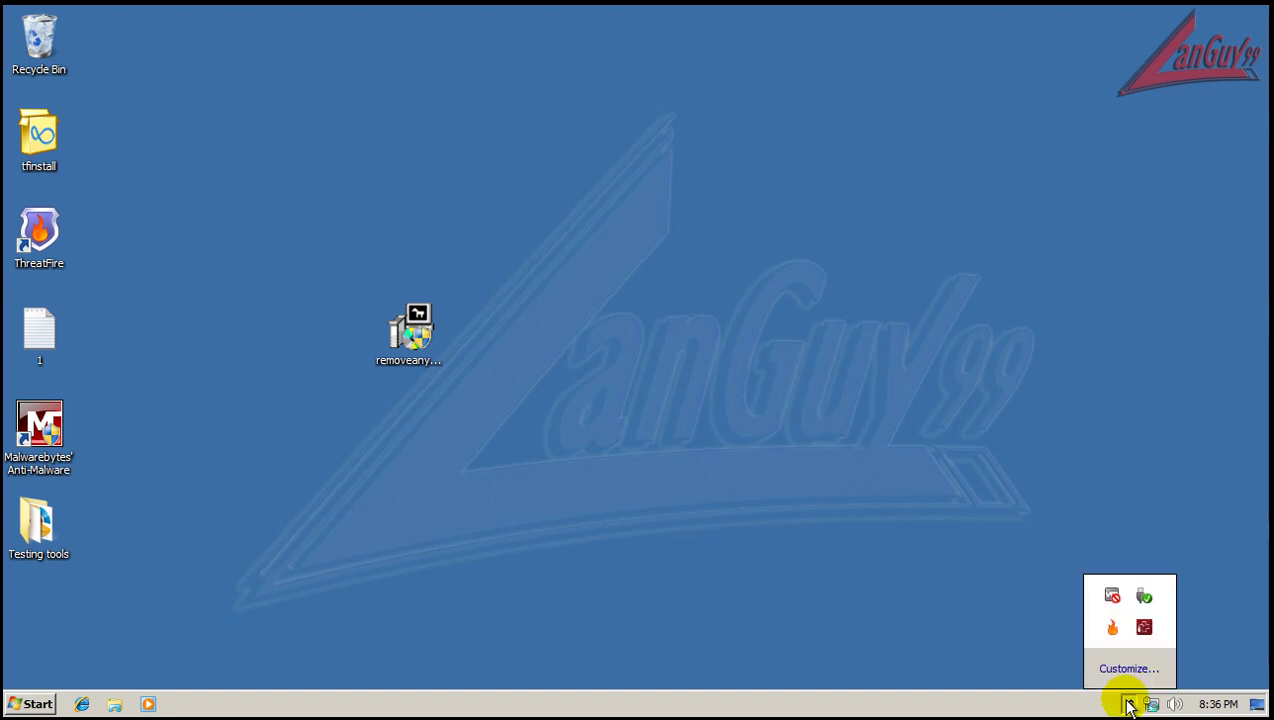
right_click(1144, 626)
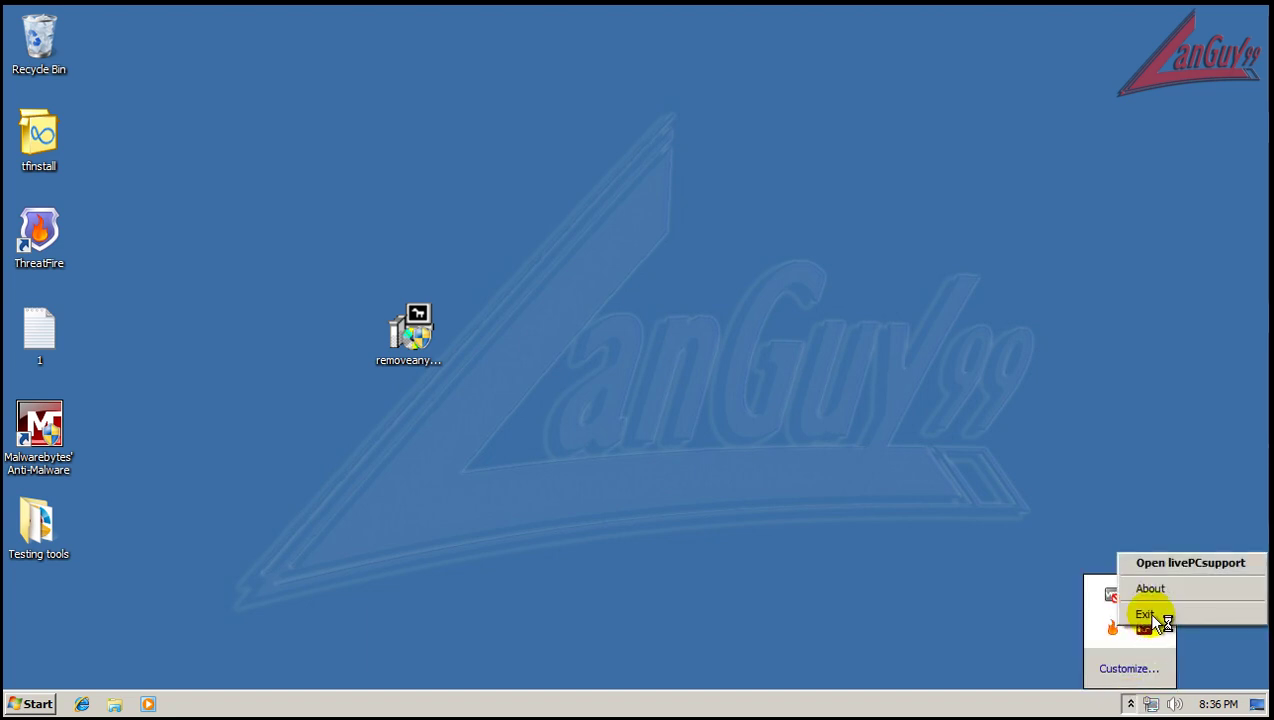
click(1150, 613)
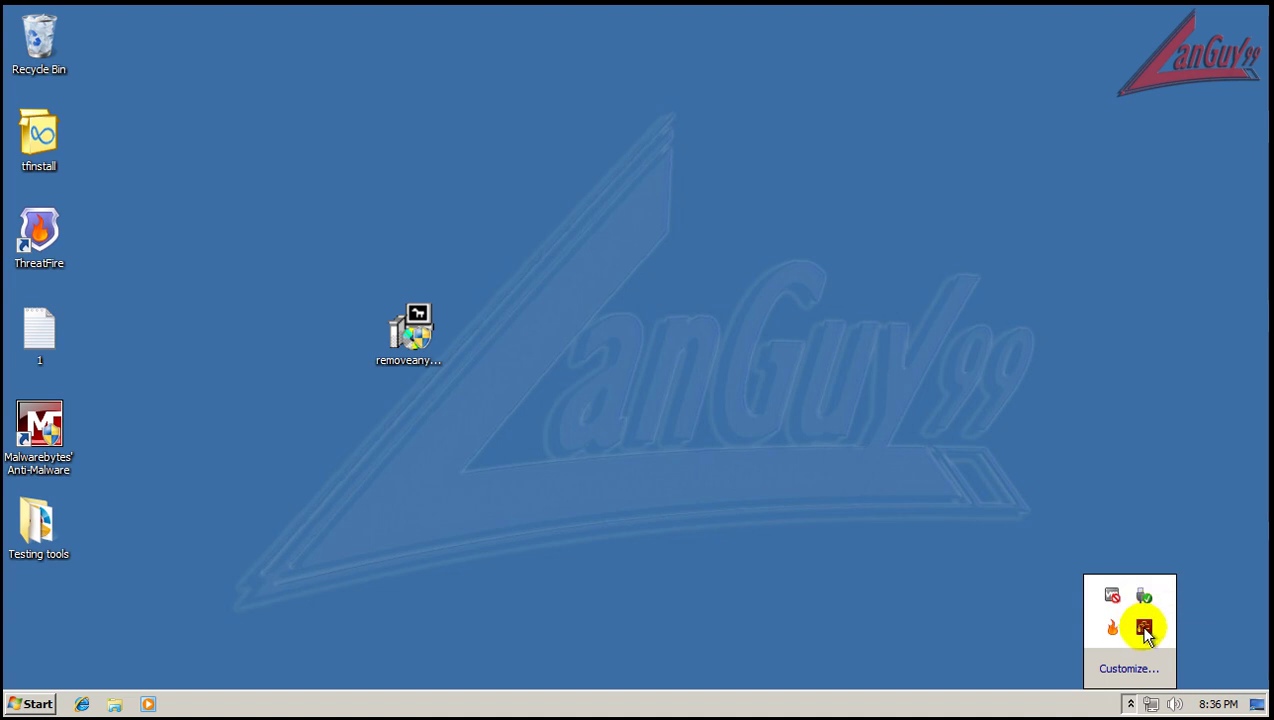
- Exit livePCsupport from the hidden notification icons and recheck which icons remain
click(1131, 704)
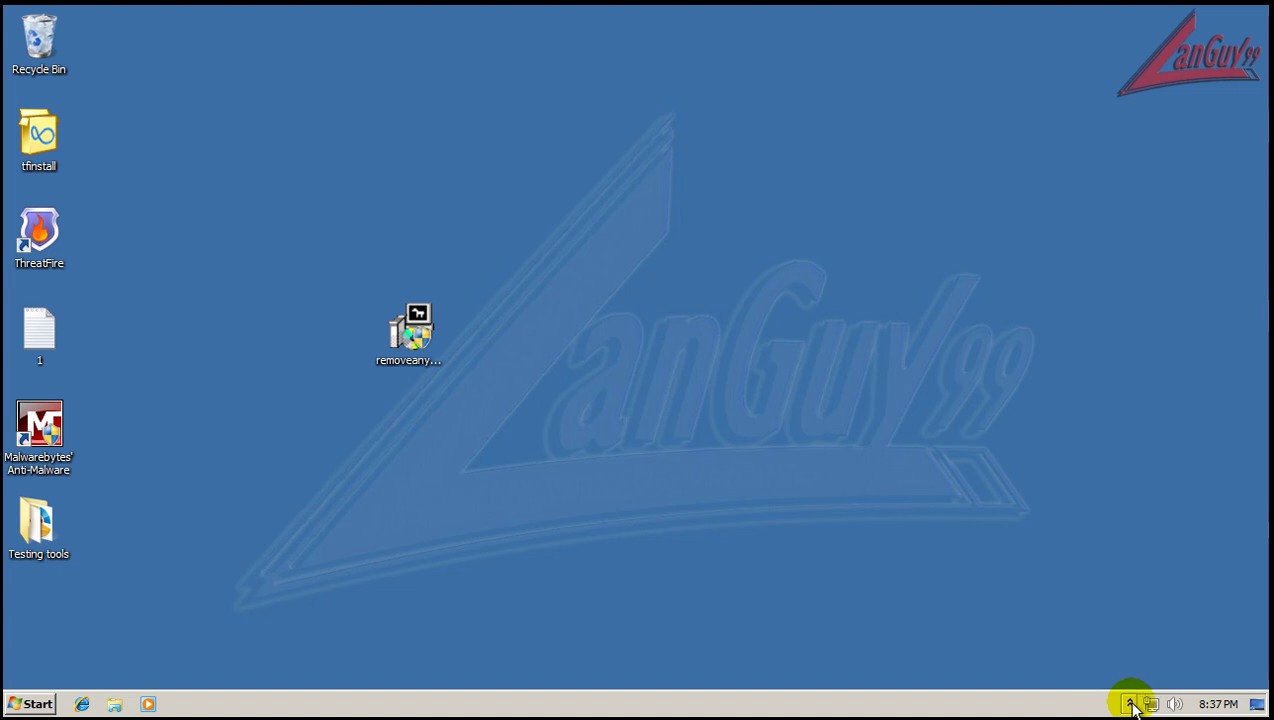
click(1131, 704)
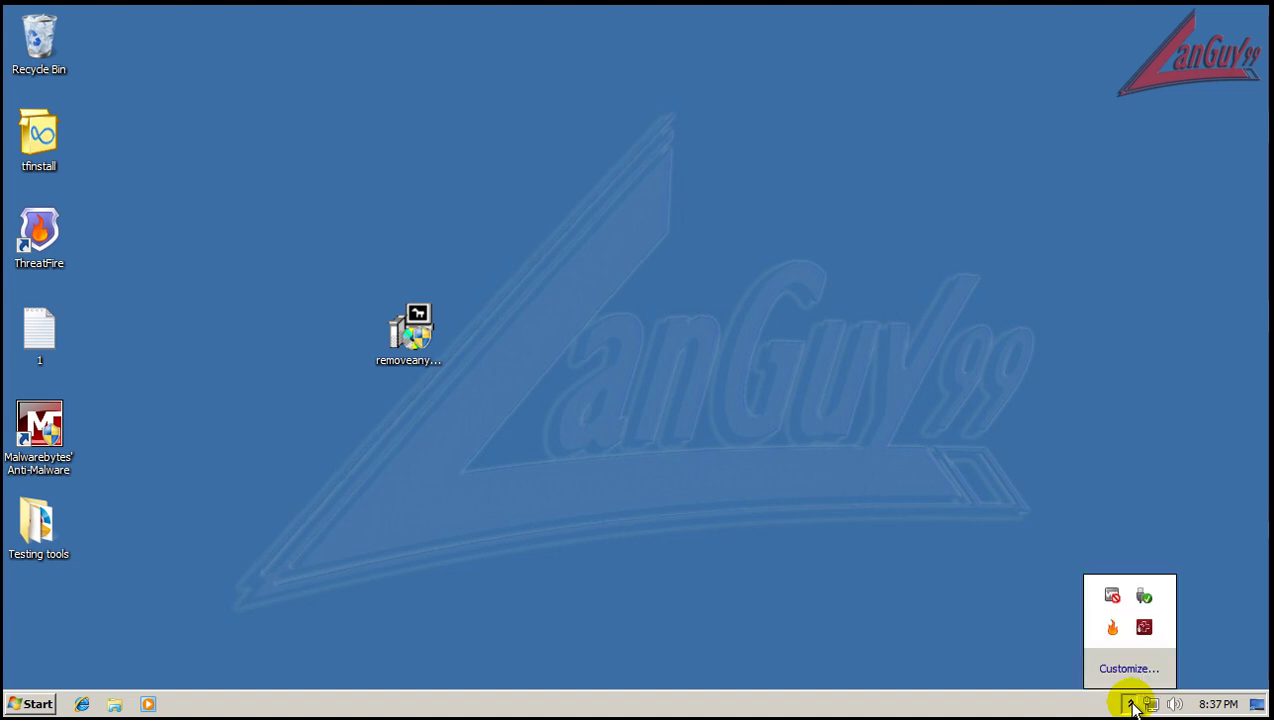
right_click(1160, 625)
click(1223, 615)
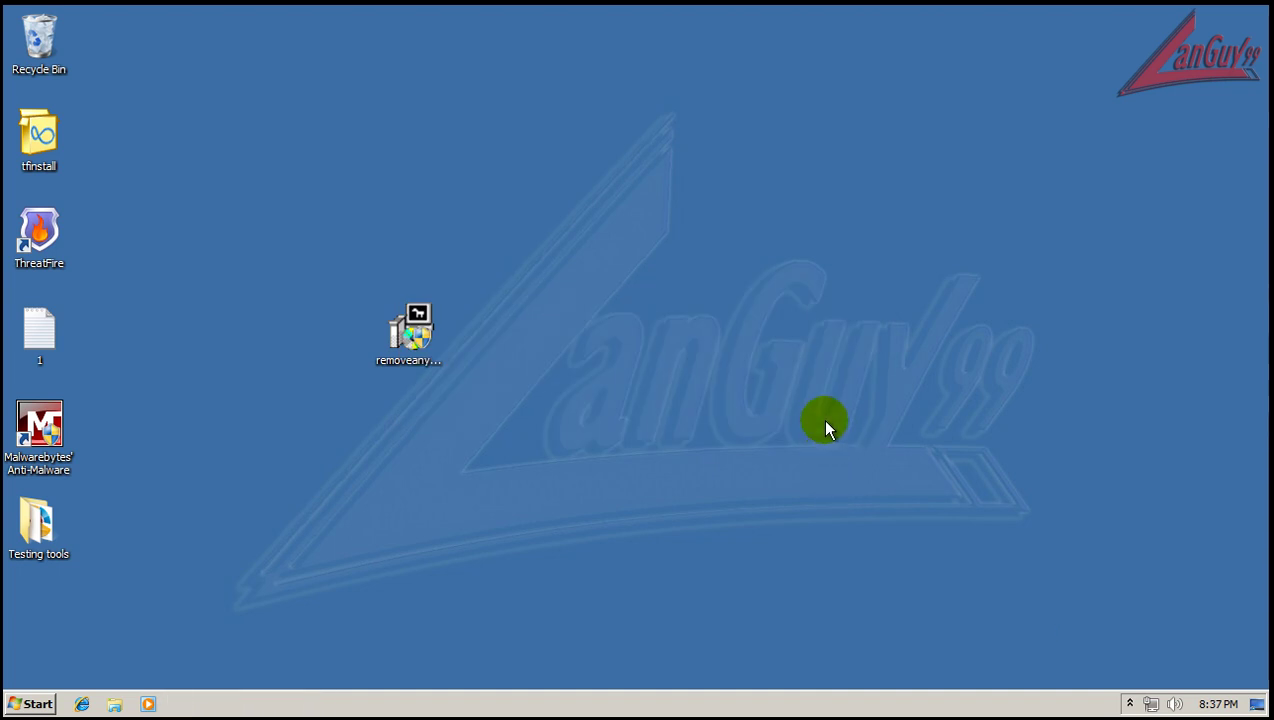
click(1129, 703)
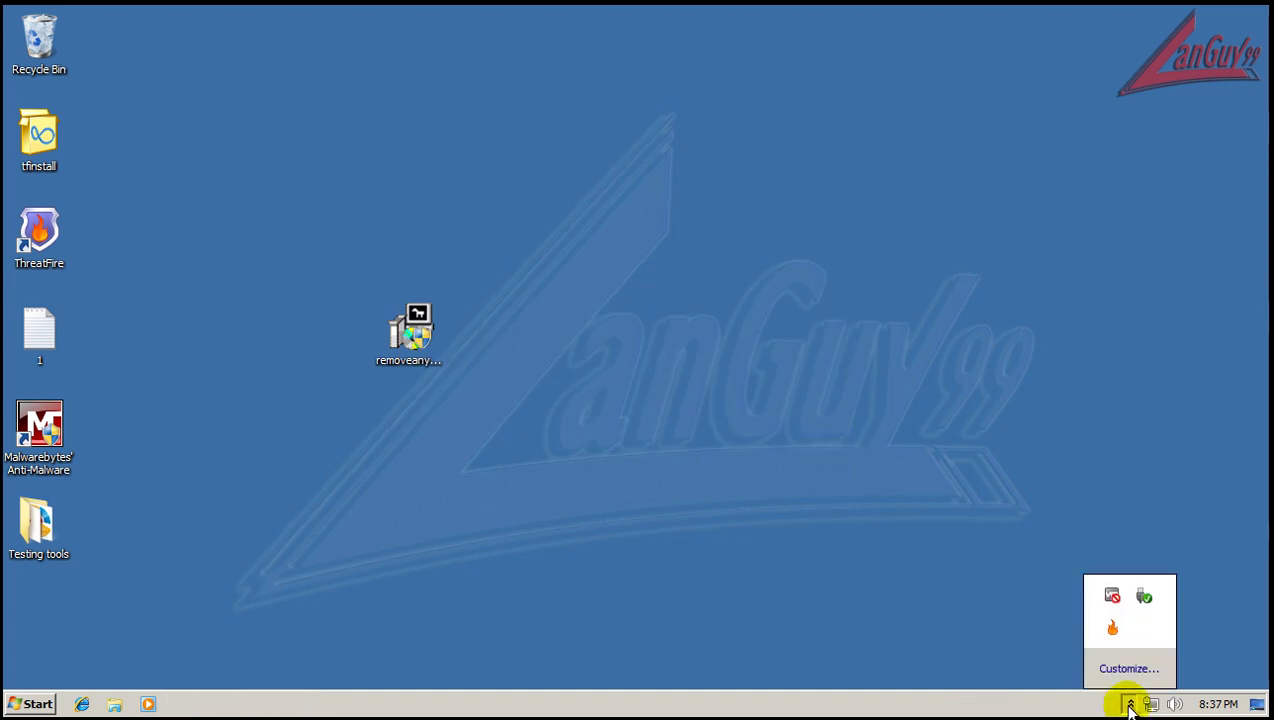
click(835, 645)
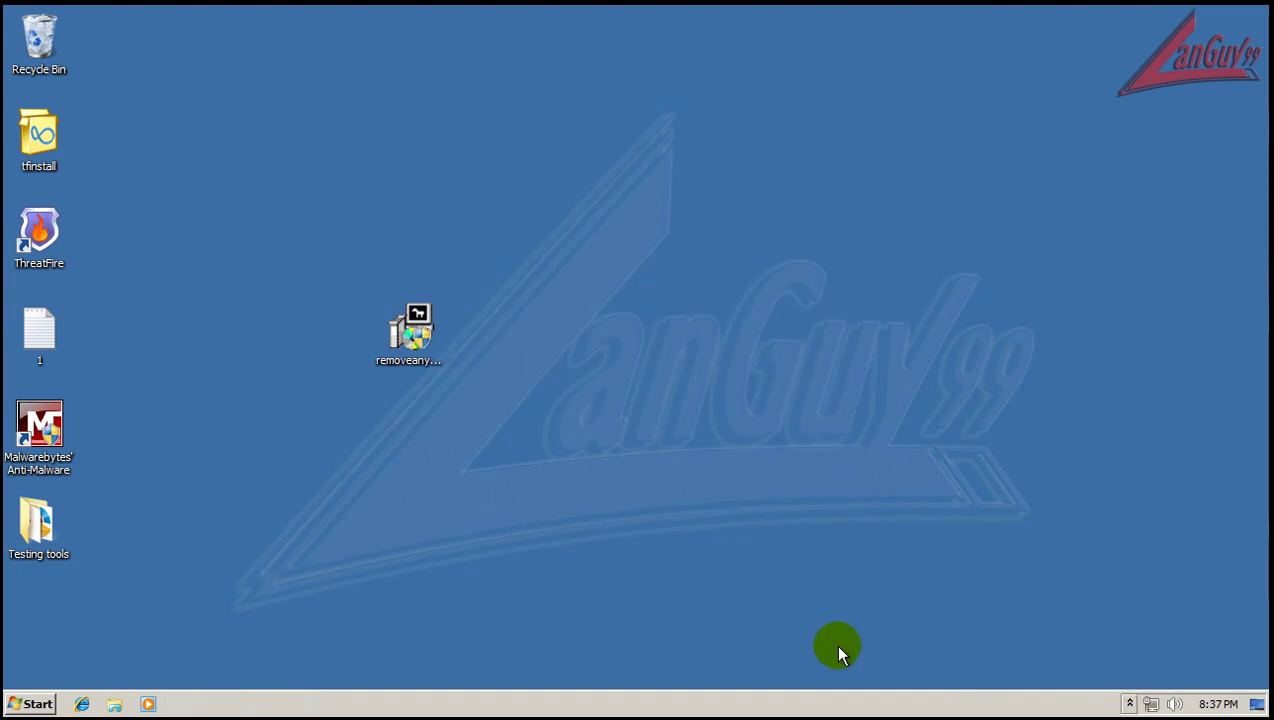
- Launch Remove Any from the HeavenWard program group and allow it to make changes to the computer
click(32, 702)
click(105, 637)
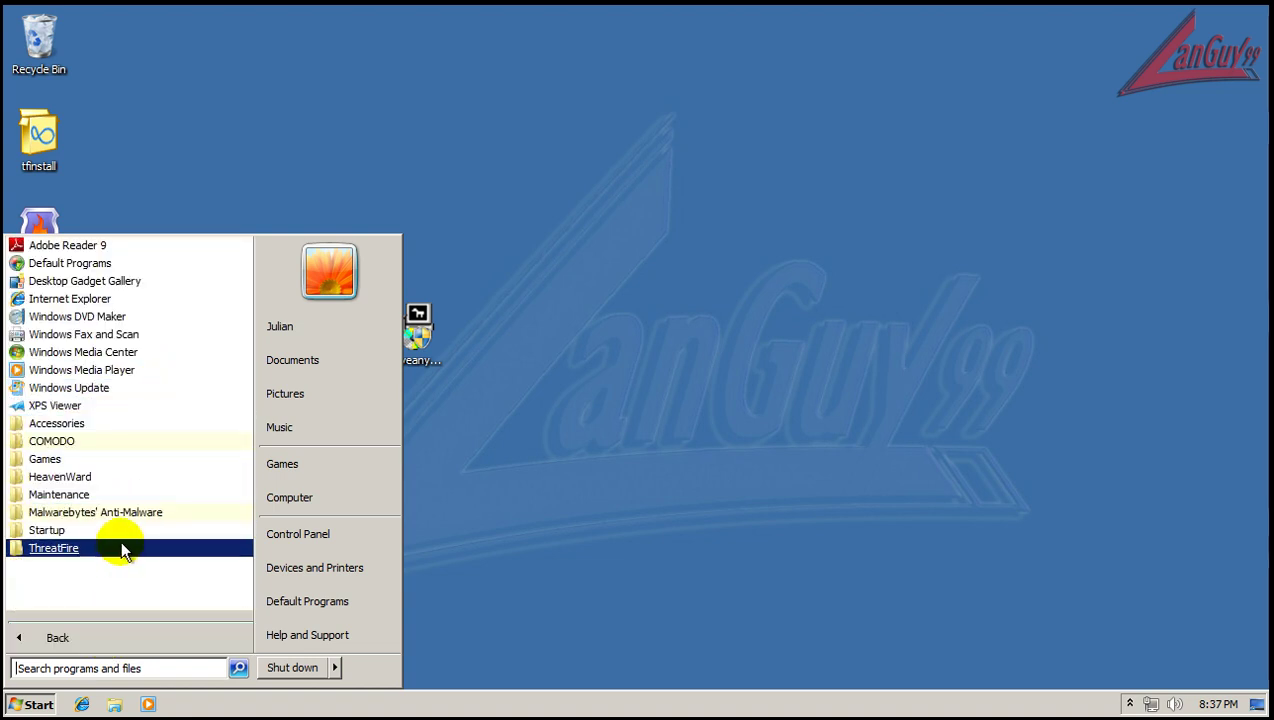
click(122, 480)
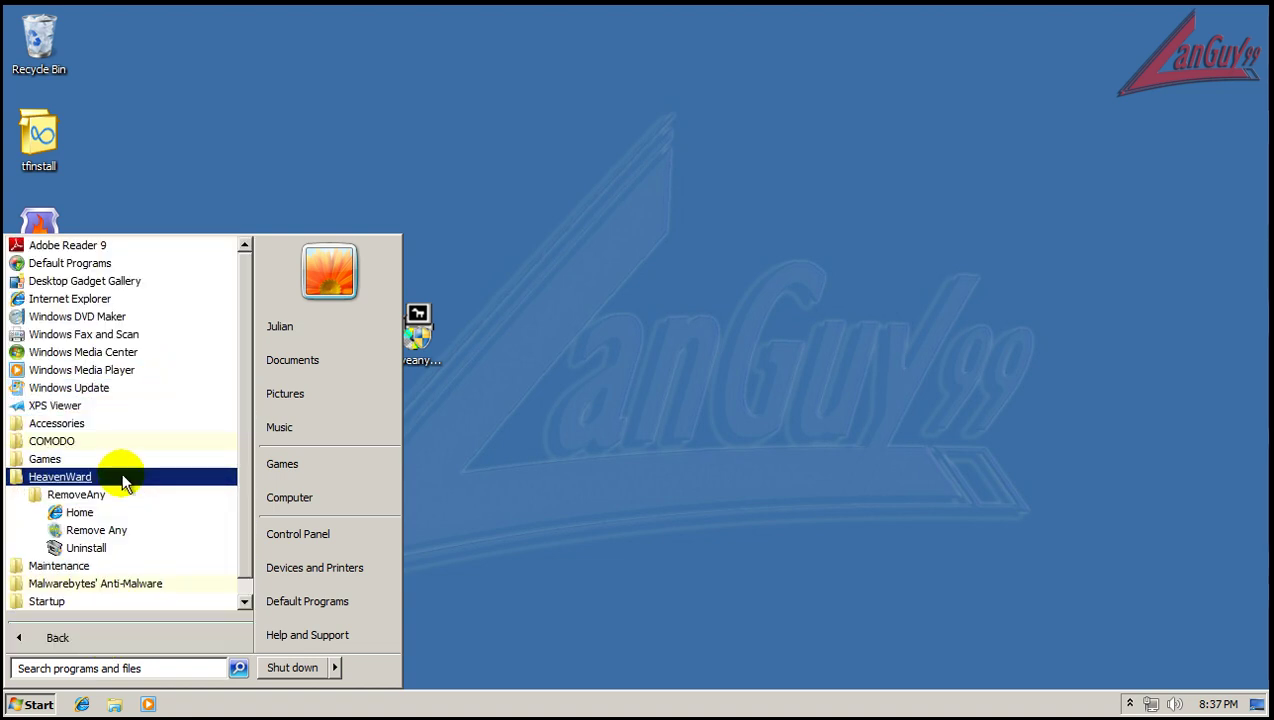
click(120, 547)
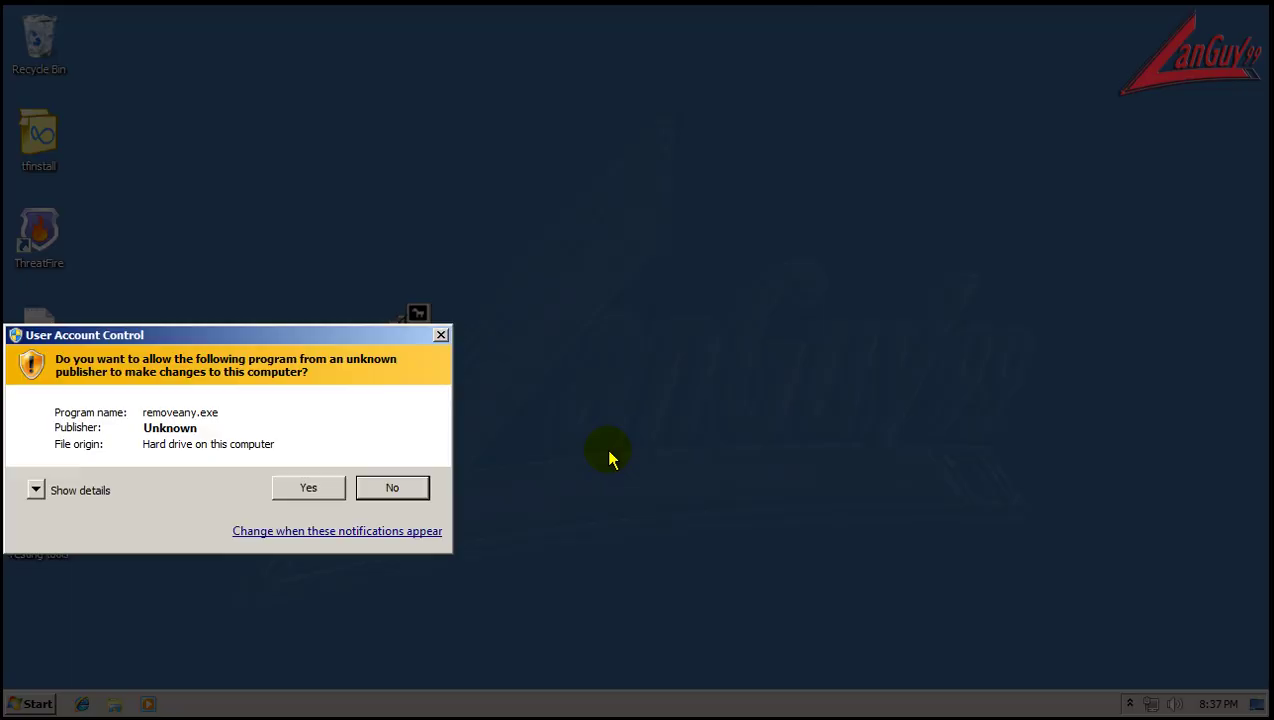
click(317, 485)
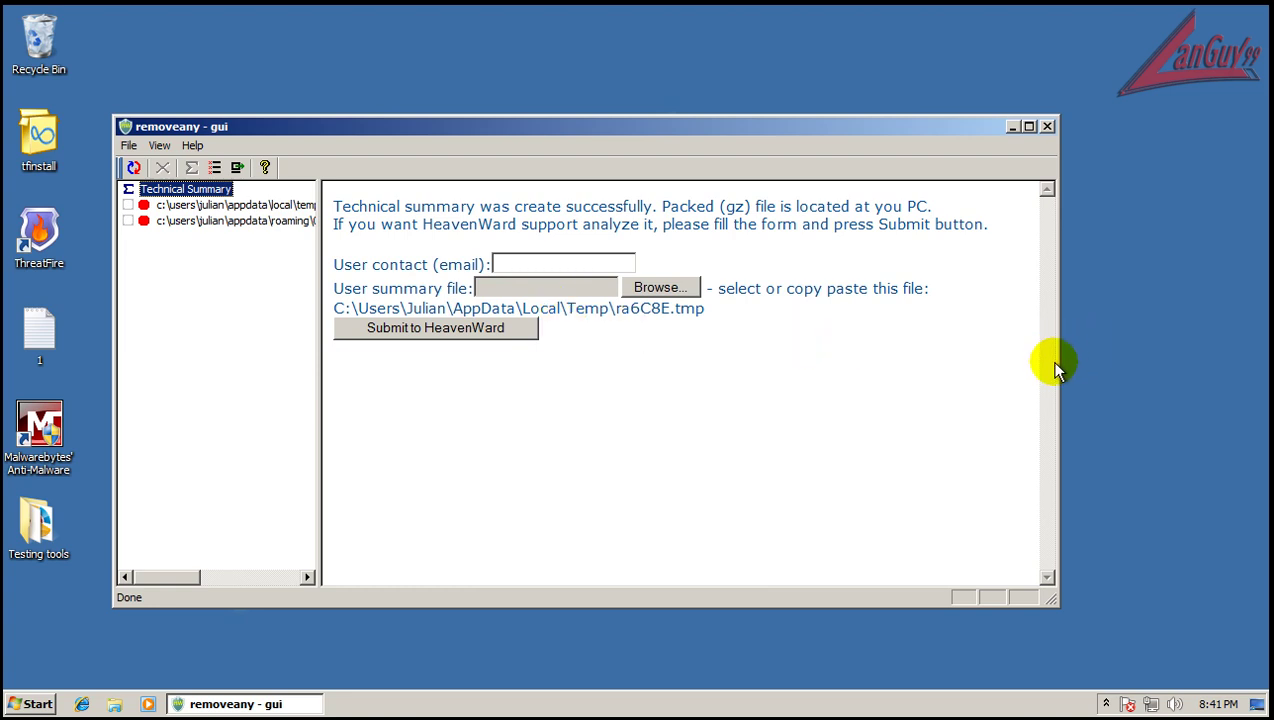
- Widen the removeany window and its file list, and view the details of the two flagged files
drag(1058, 364, 1225, 356)
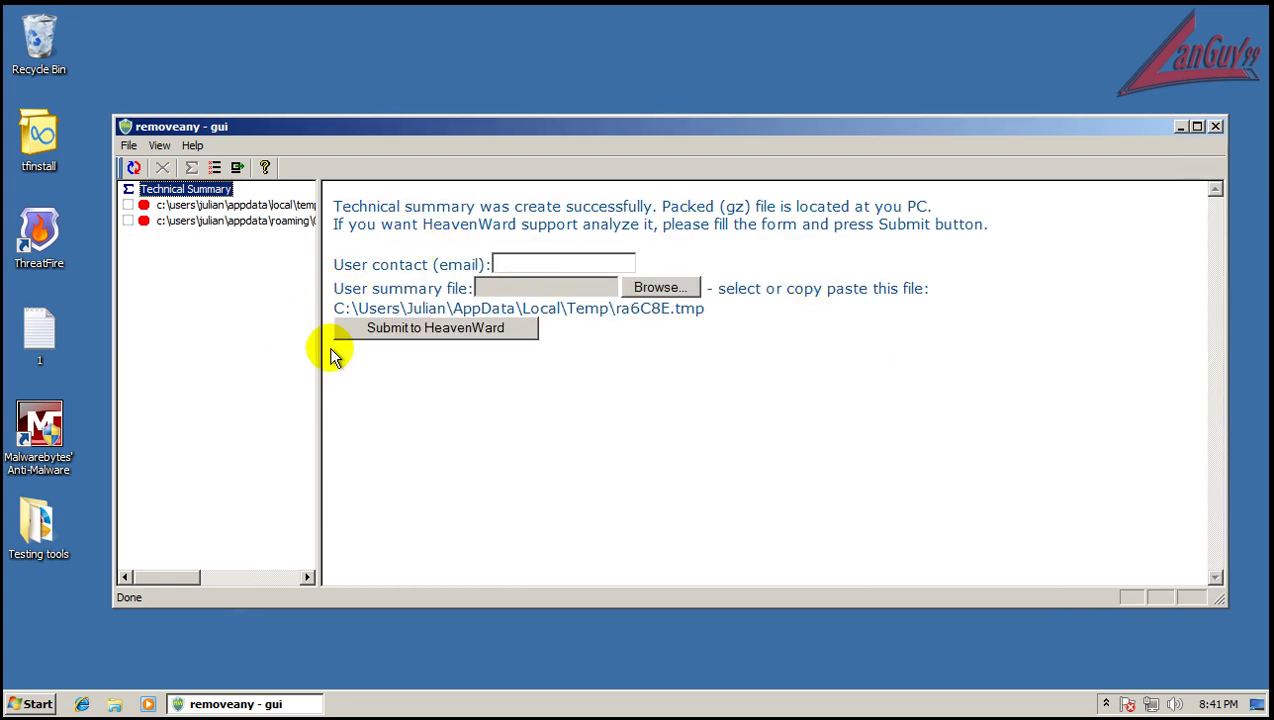
drag(318, 404, 593, 416)
click(299, 205)
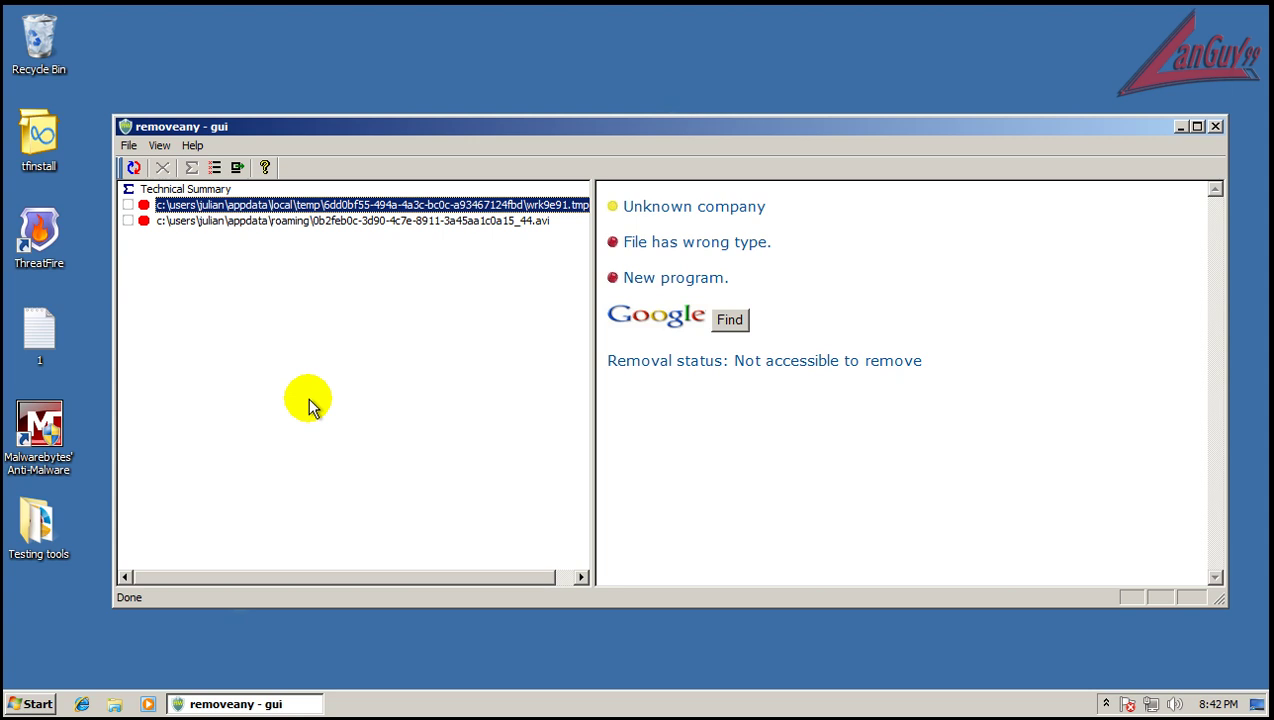
click(421, 221)
click(425, 206)
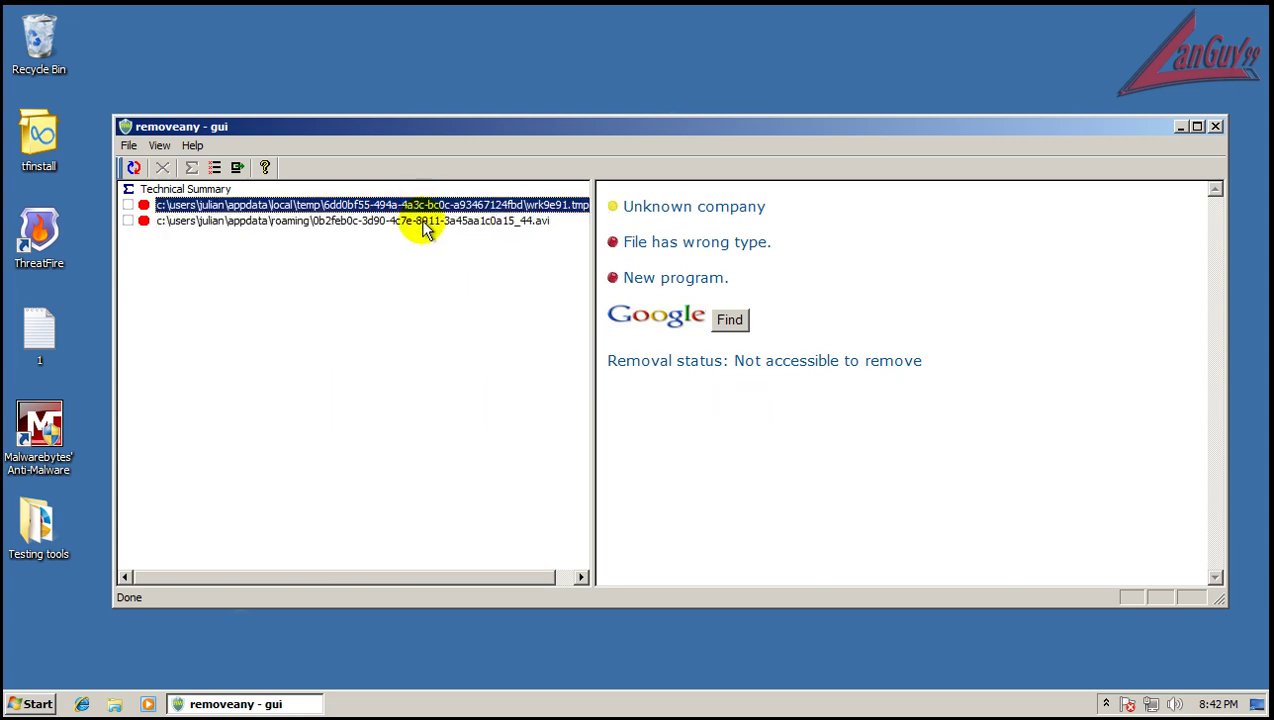
- Look up the flagged .avi file in the roaming folder online and read its information page
click(421, 221)
click(730, 319)
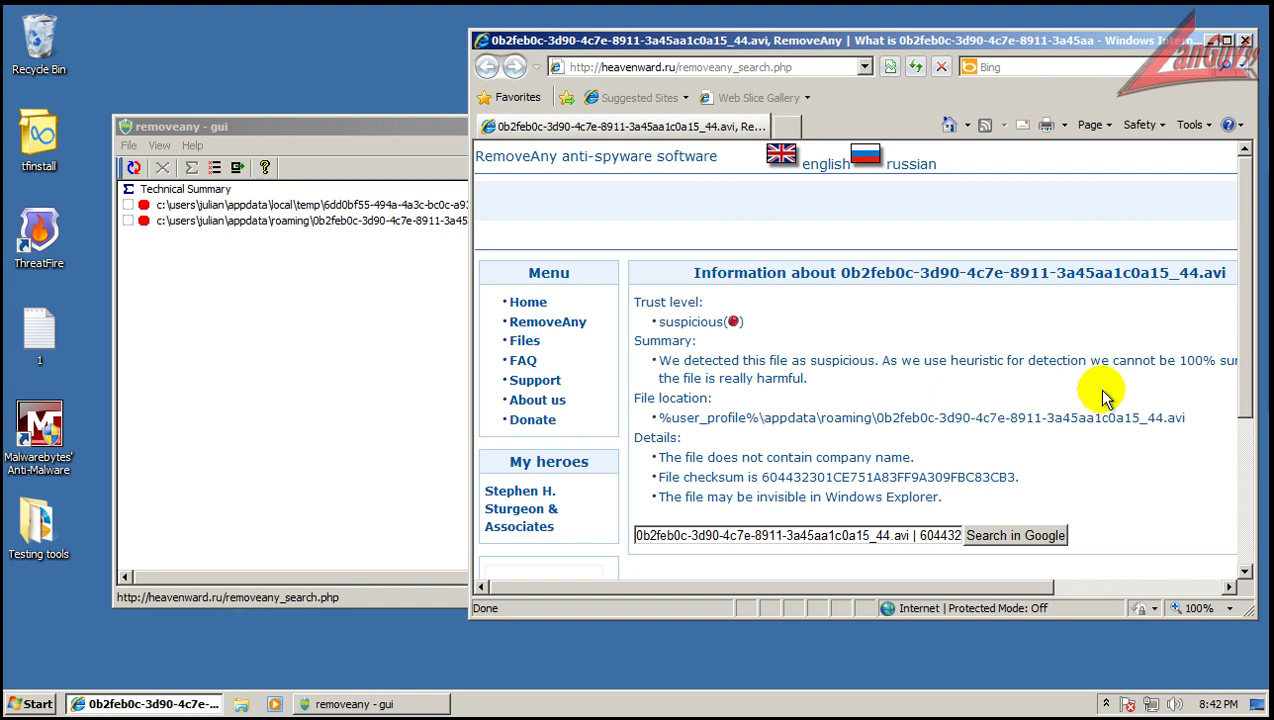
scroll(1120, 465, down, 1)
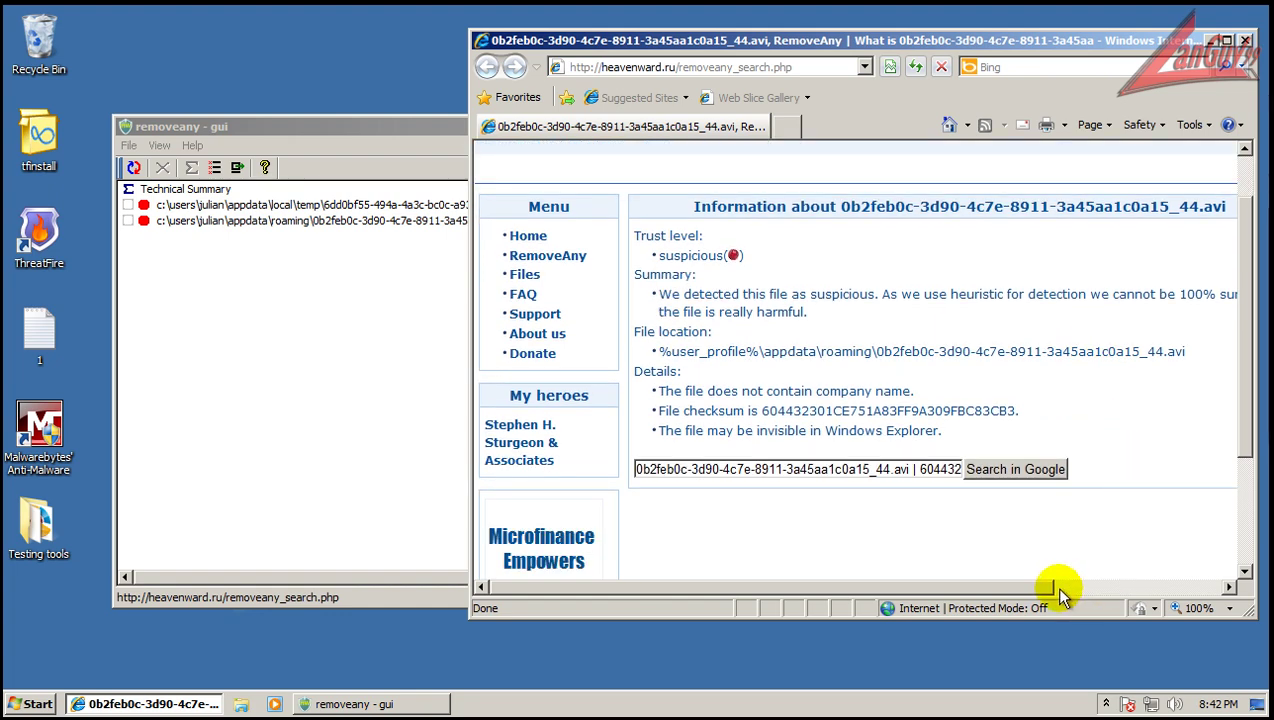
drag(1054, 585, 1110, 594)
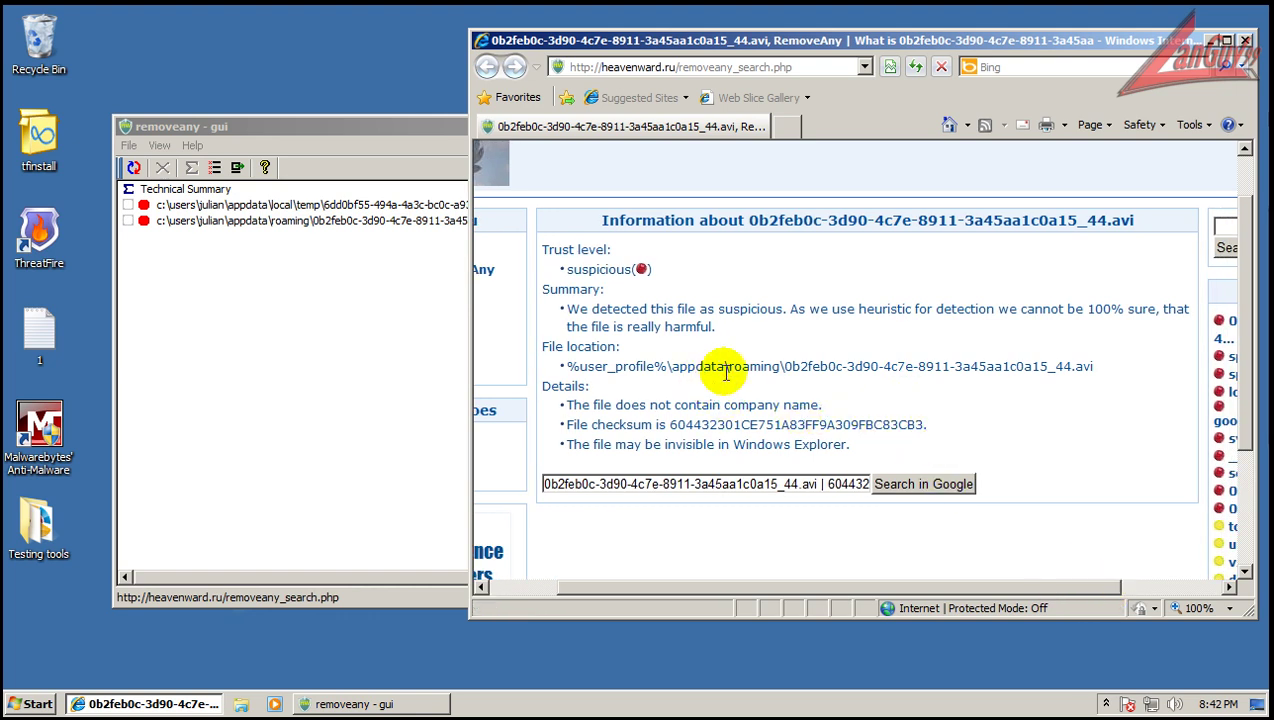
- Return to removeany and look up the flagged wrk9e91.tmp file online
click(296, 313)
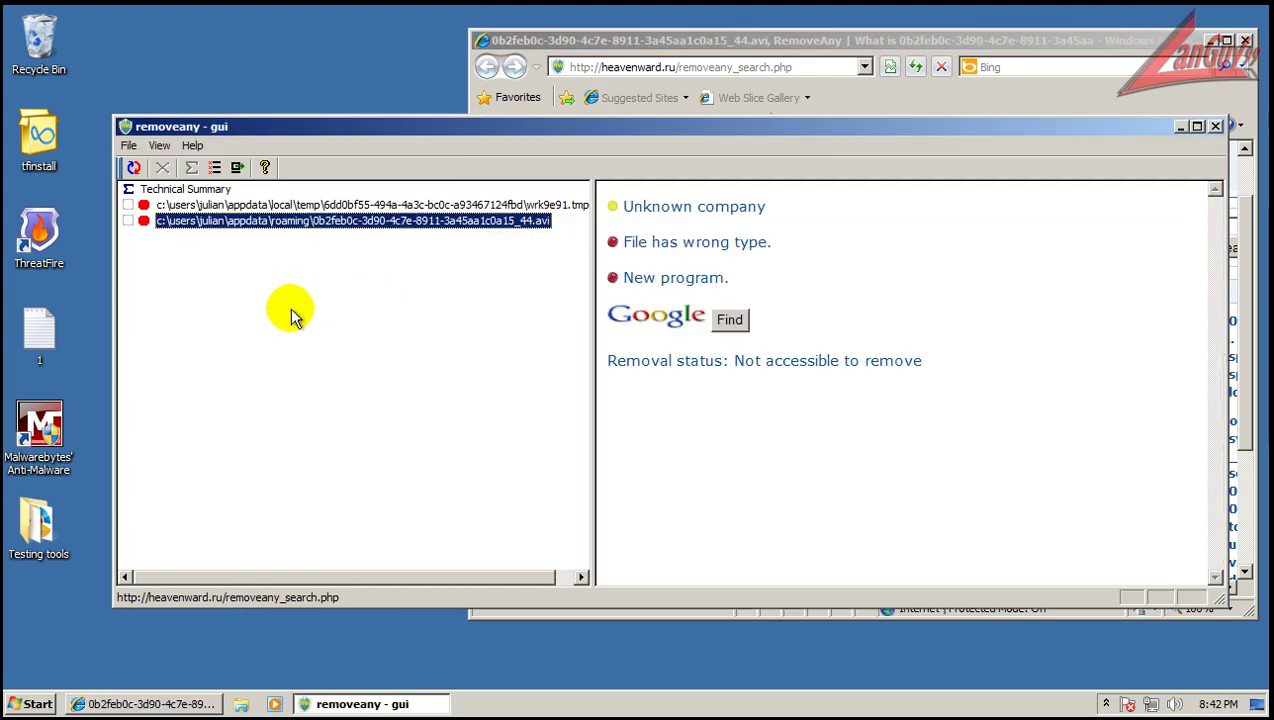
click(413, 207)
click(729, 319)
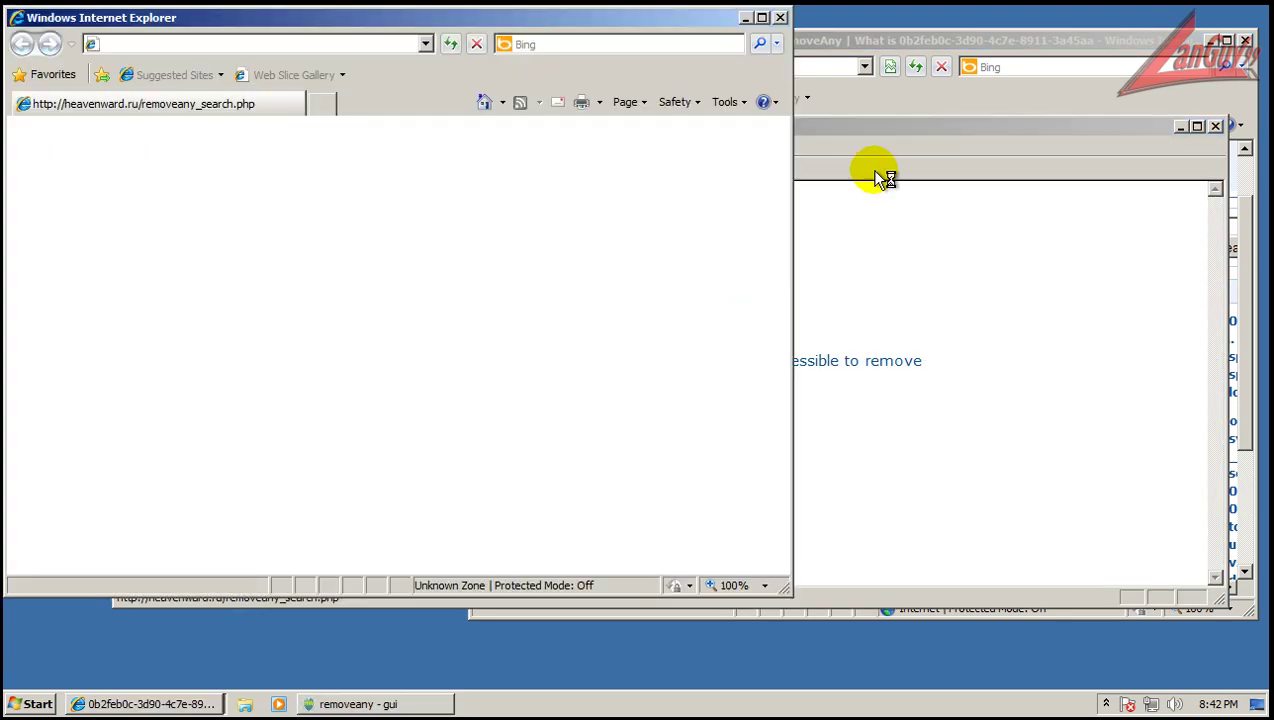
- Read the online information pages for the flagged .avi and wrk9e91.tmp_44 files, and close both browser windows
click(940, 33)
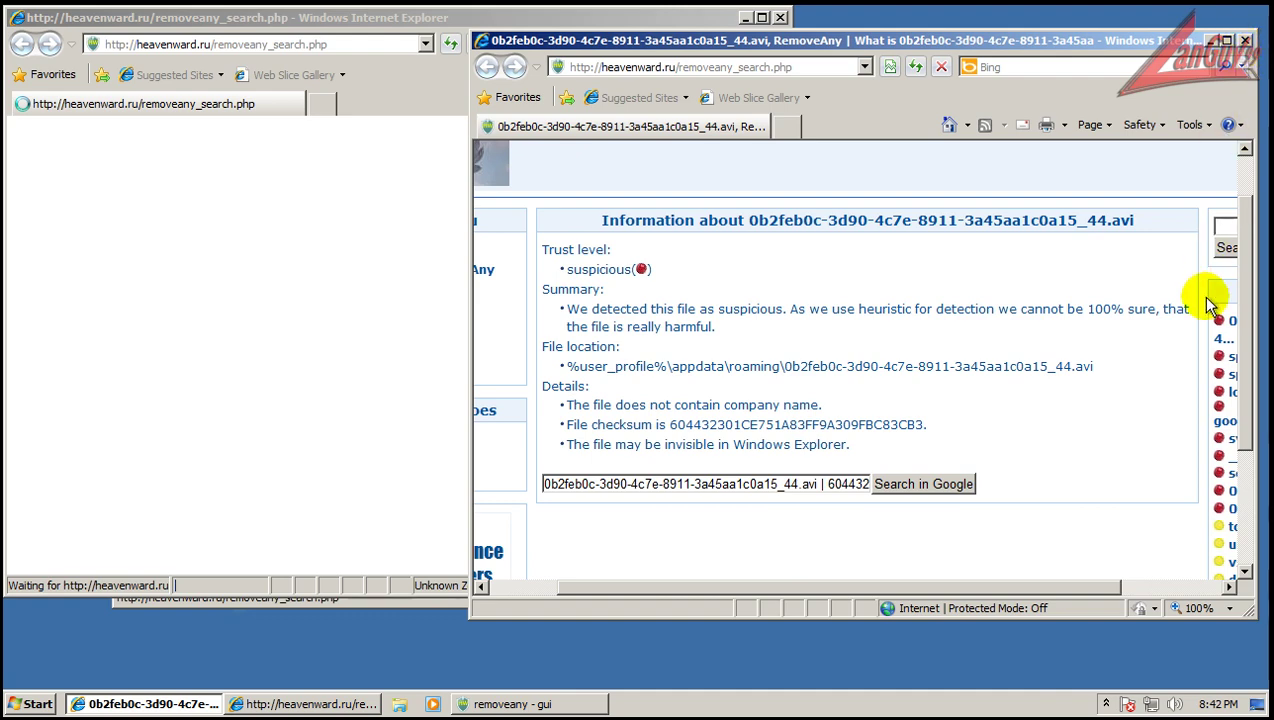
scroll(1135, 400, up, 3)
drag(1066, 590, 890, 589)
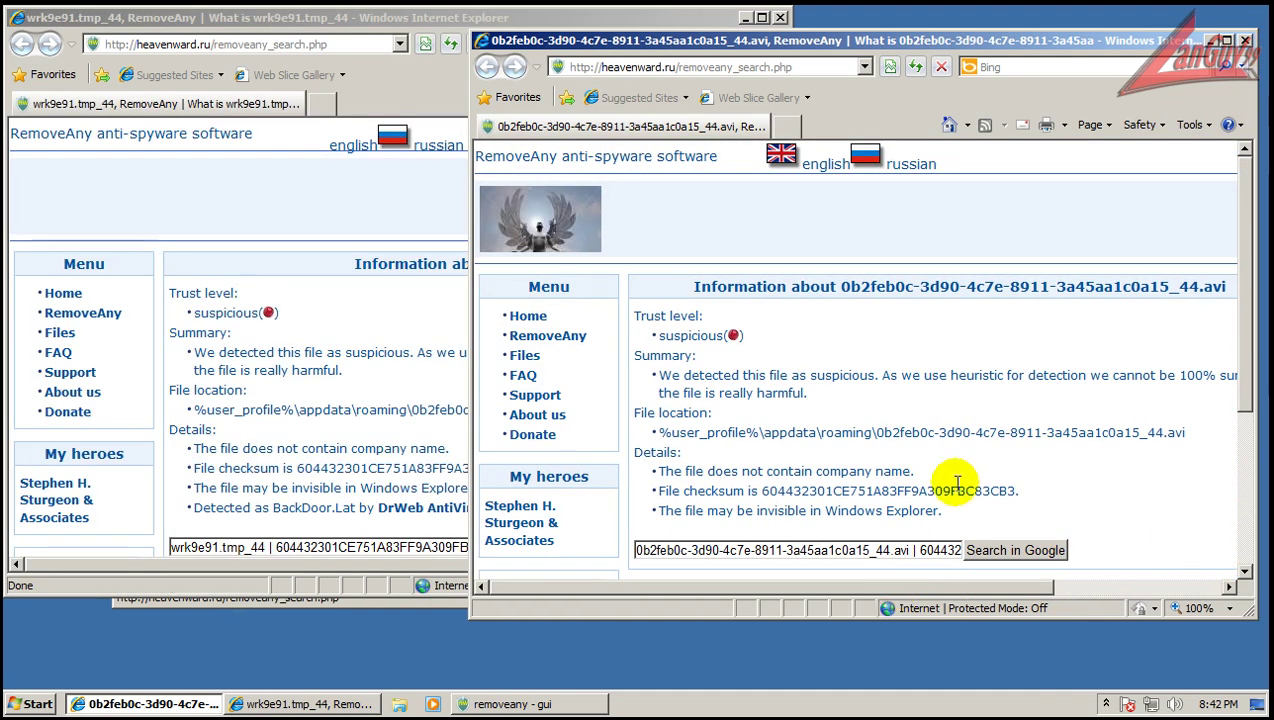
click(1245, 40)
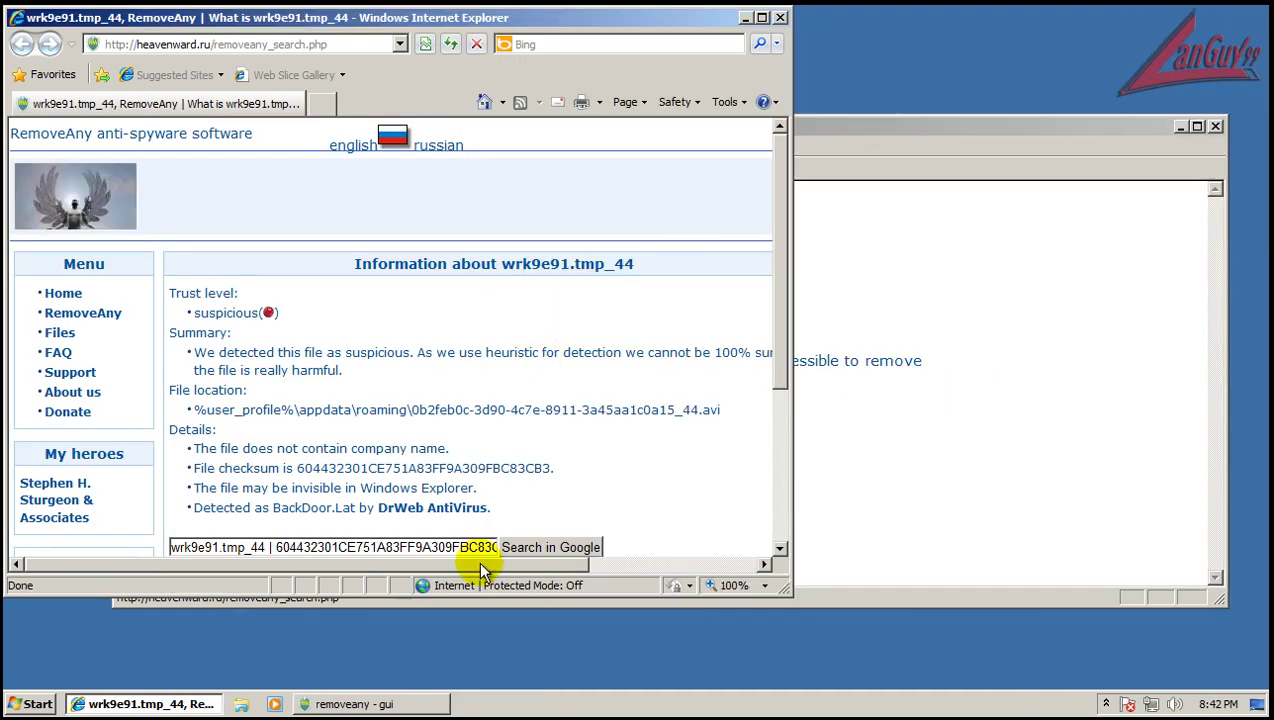
drag(488, 565, 545, 565)
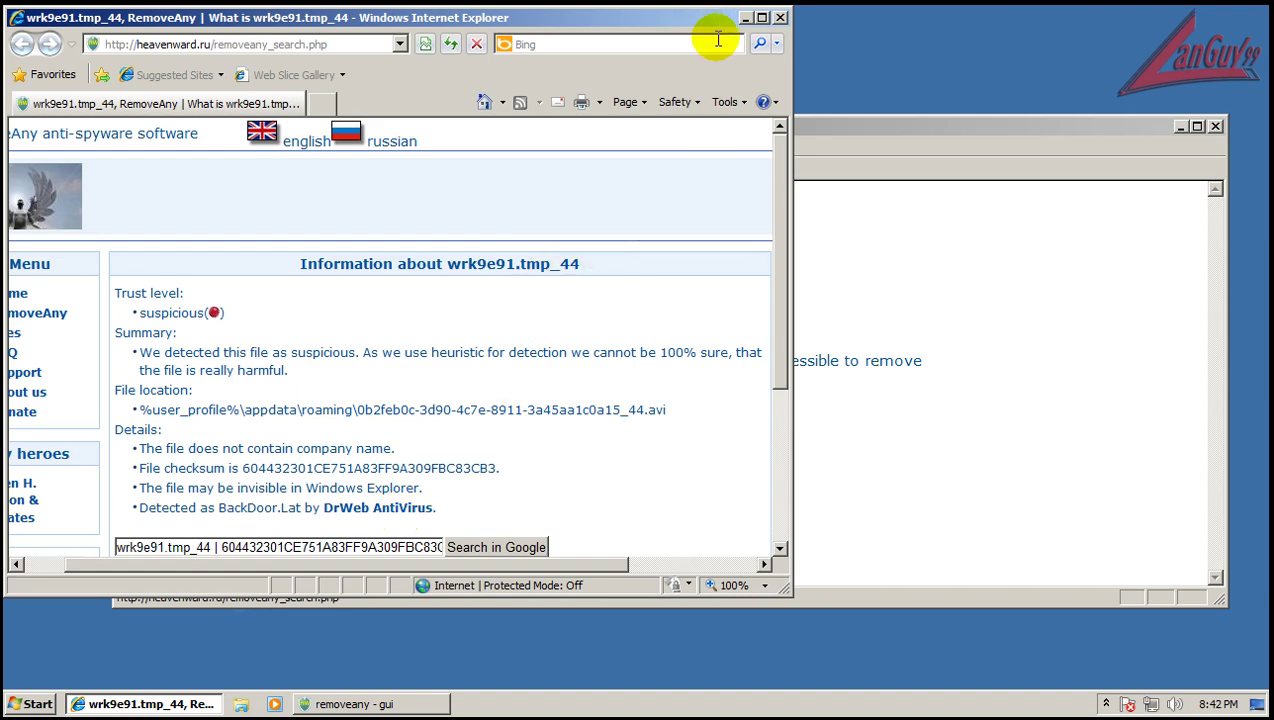
click(779, 17)
- Try to mark the flagged files for removal in removeany, and view the list of removed items
click(128, 207)
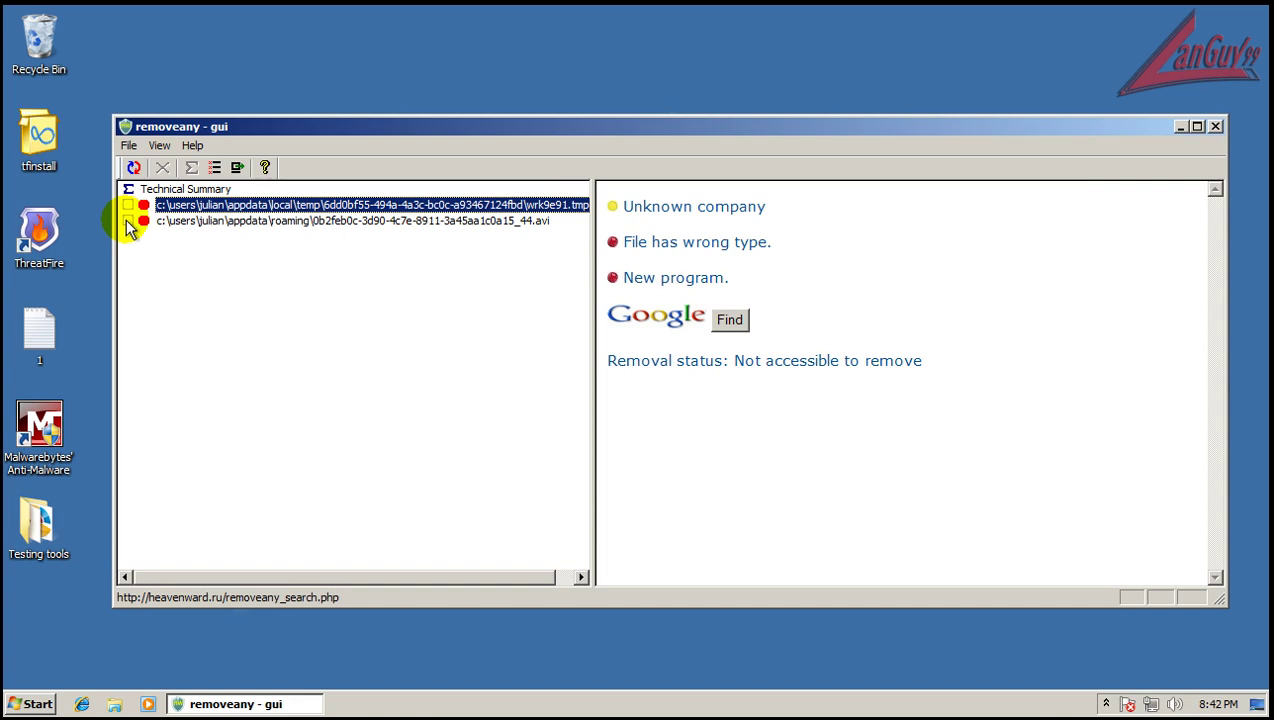
click(213, 222)
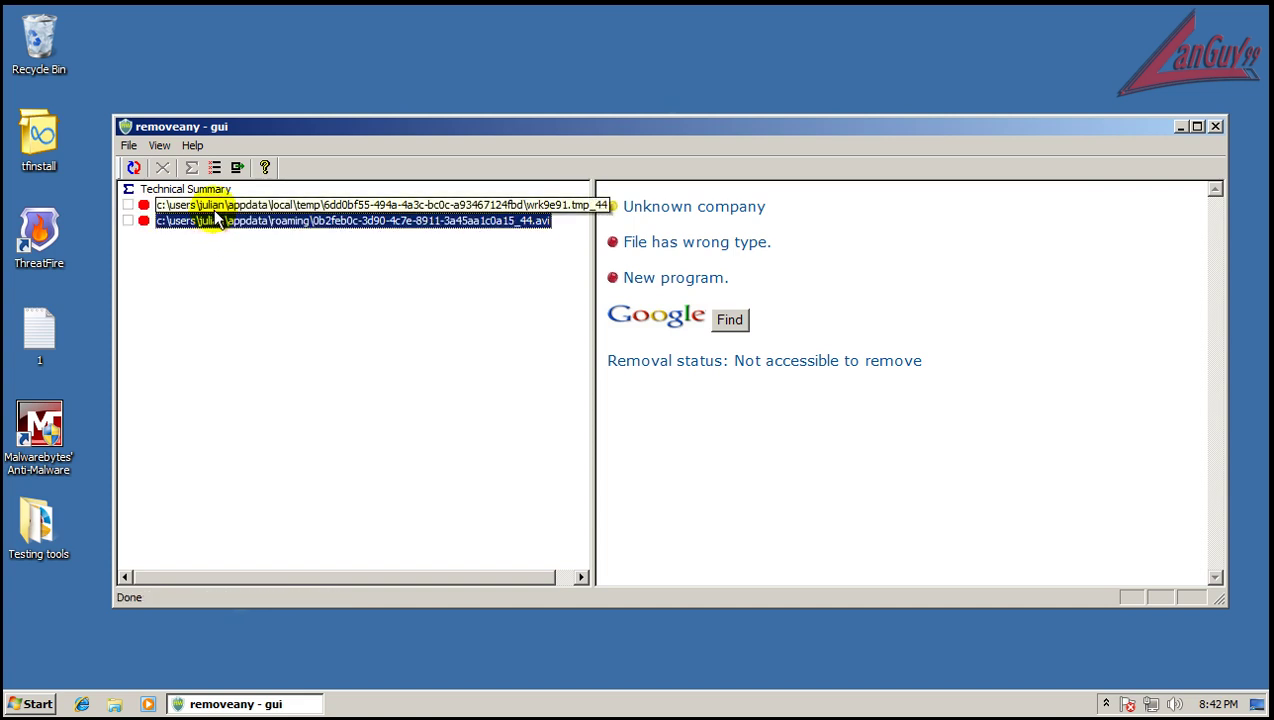
click(250, 205)
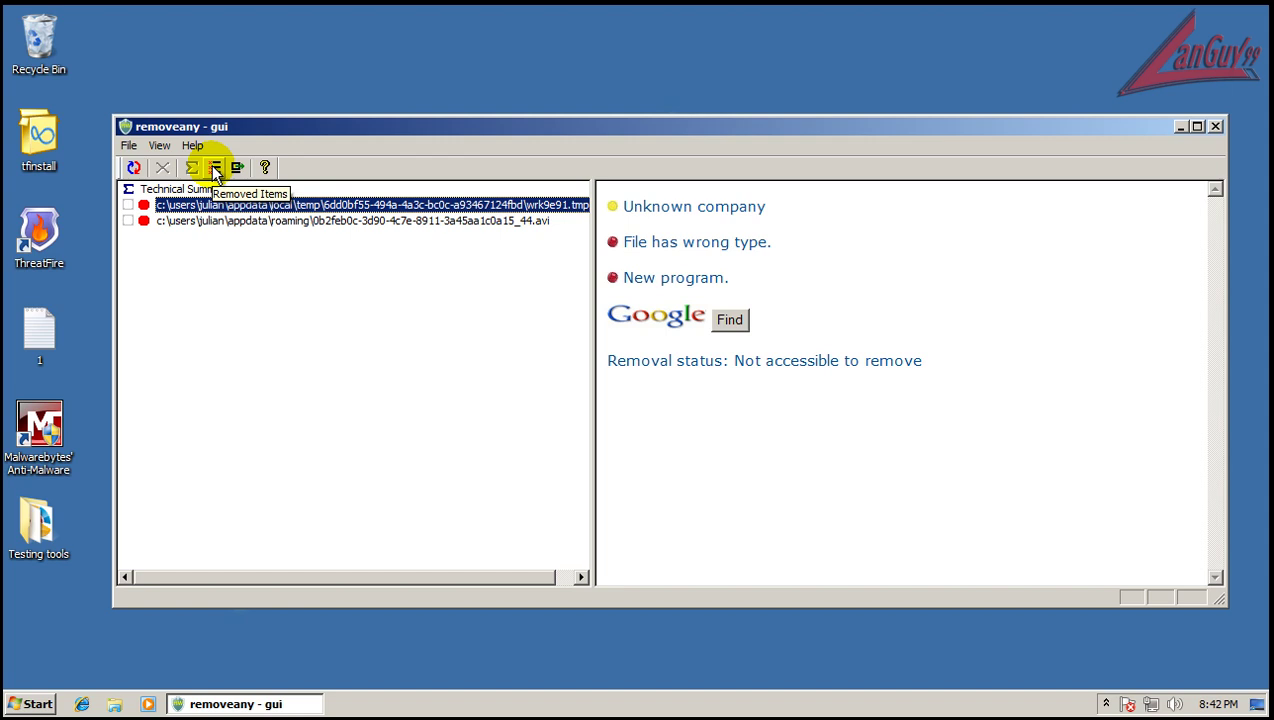
click(213, 169)
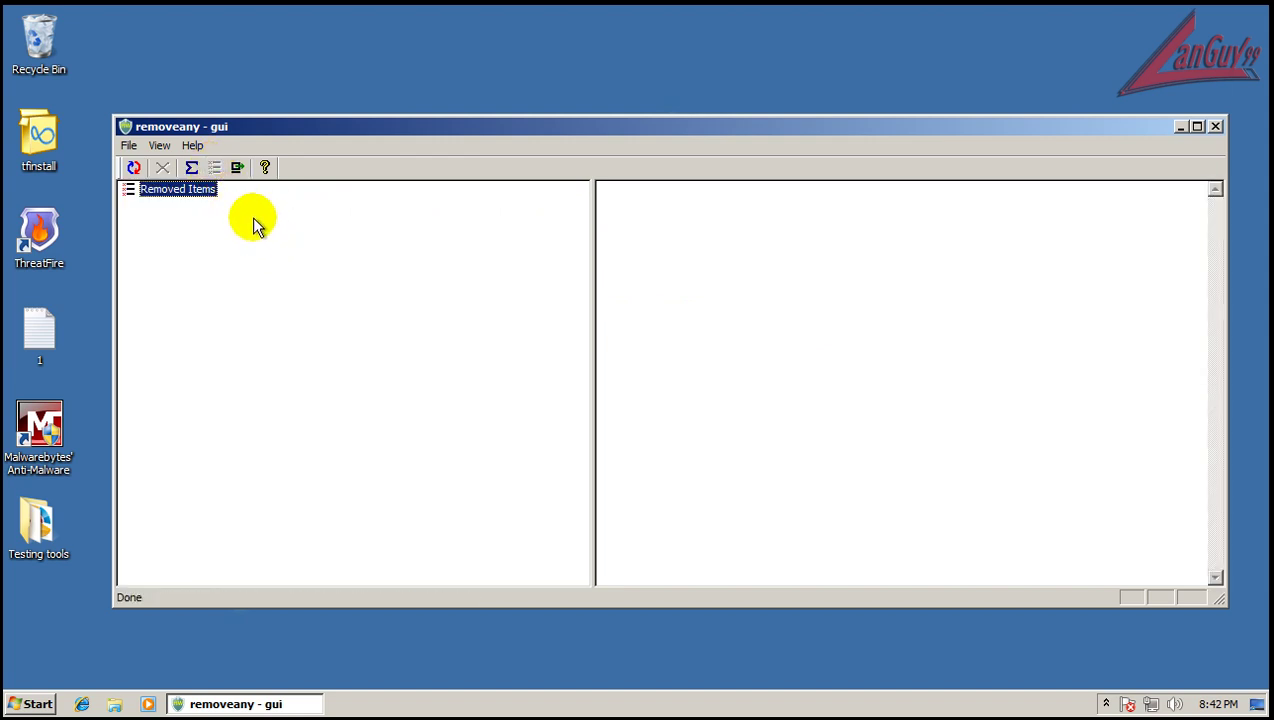
- Run a new removeany scan in expert mode
click(133, 167)
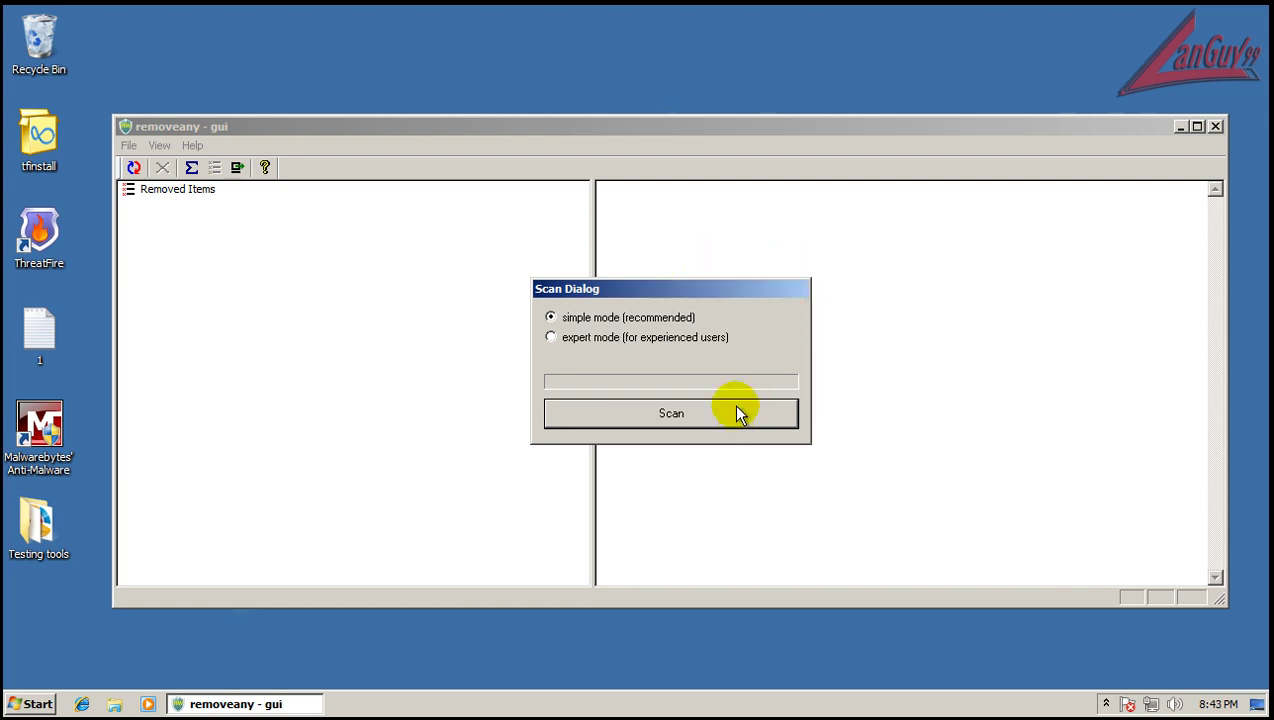
click(712, 340)
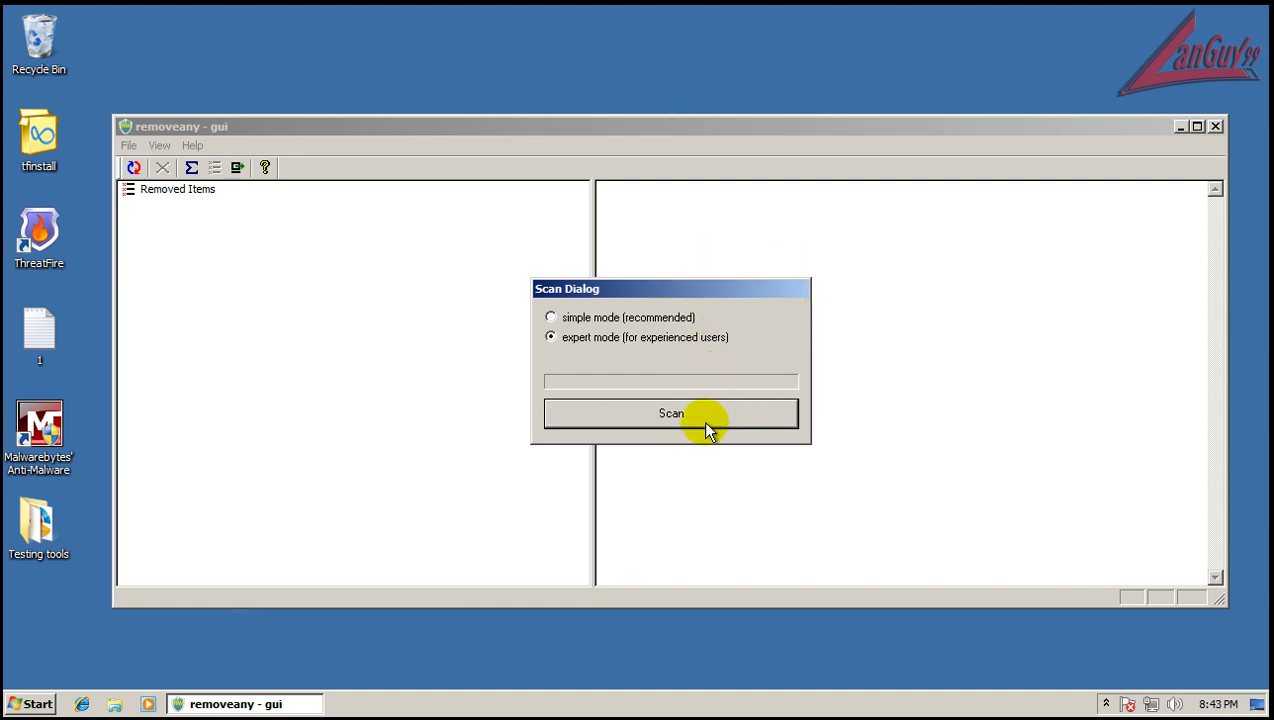
click(742, 418)
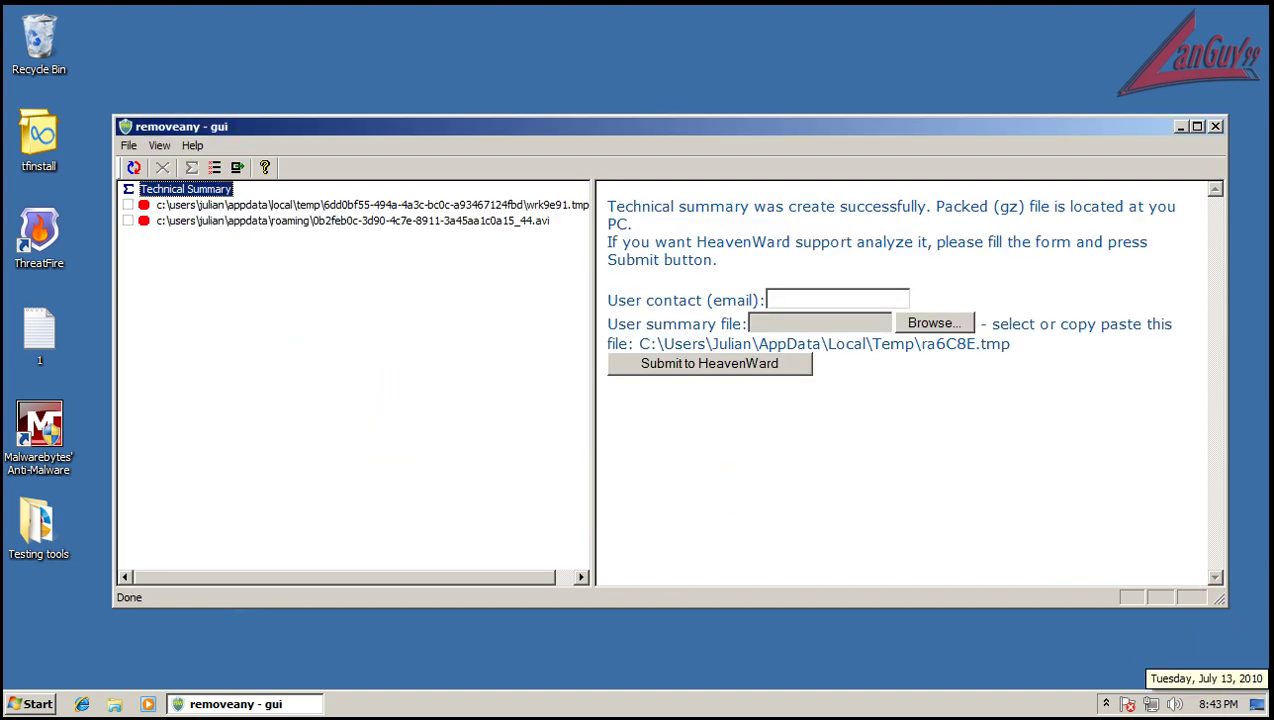
- View the details of the flagged wrk9e91.tmp file and close removeany without sending feedback
click(280, 210)
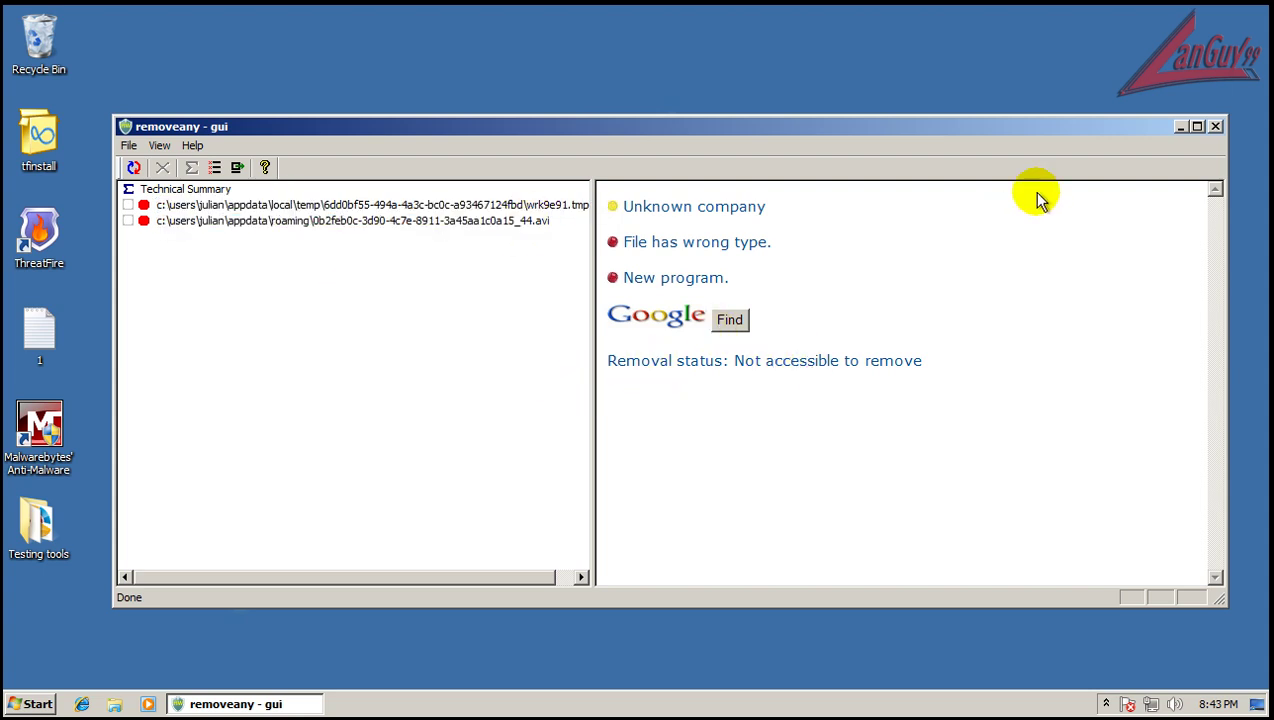
click(1215, 126)
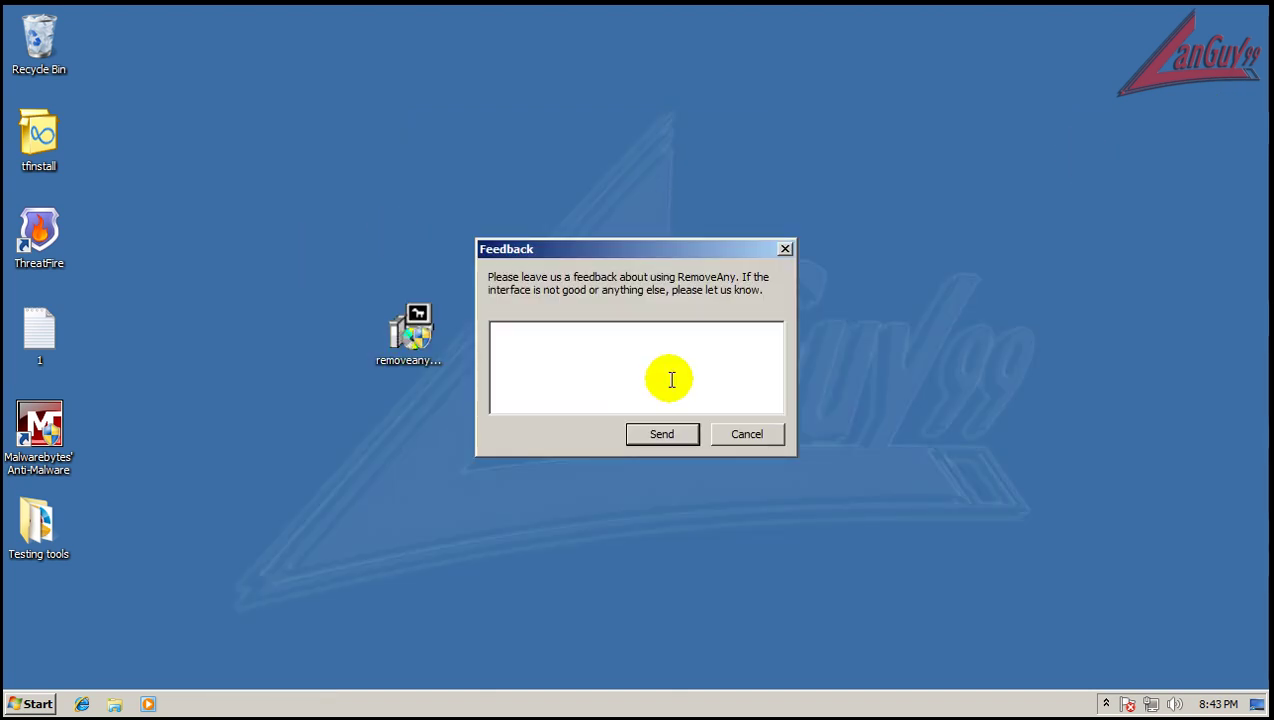
click(750, 436)
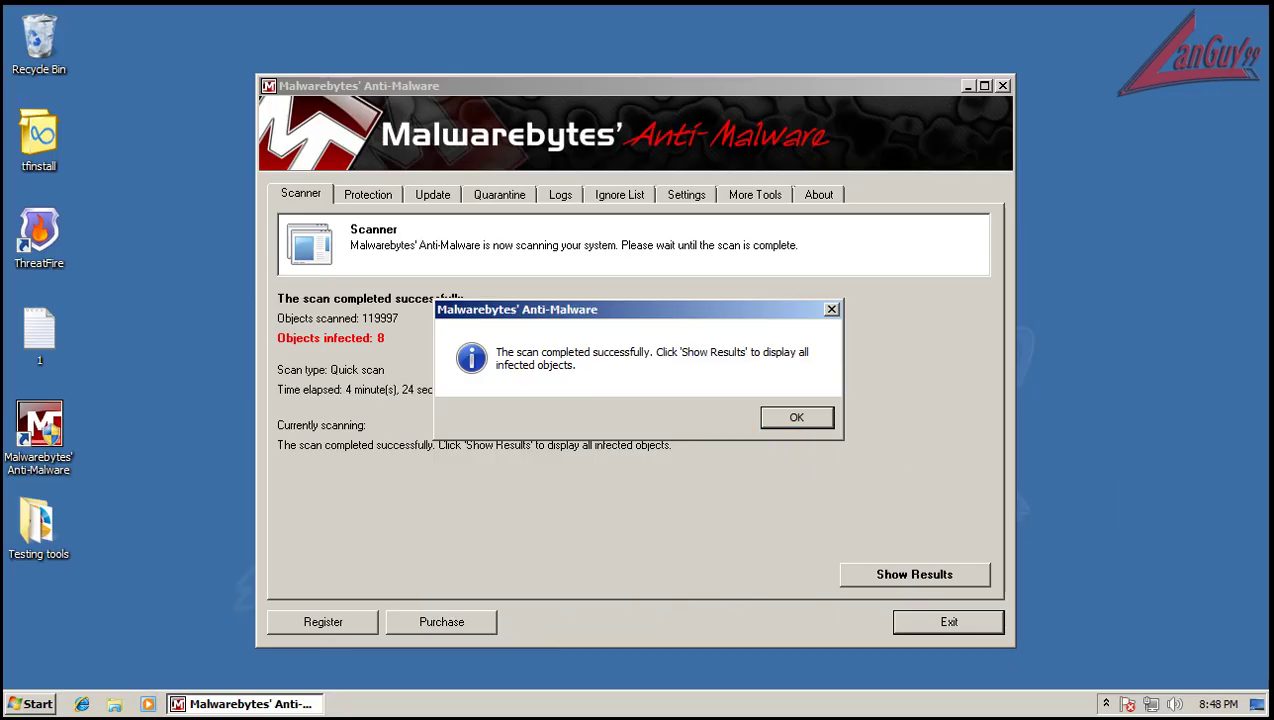
- Show the Malwarebytes' quick scan results, widen the Item column and remove all selected infections
click(797, 420)
click(886, 576)
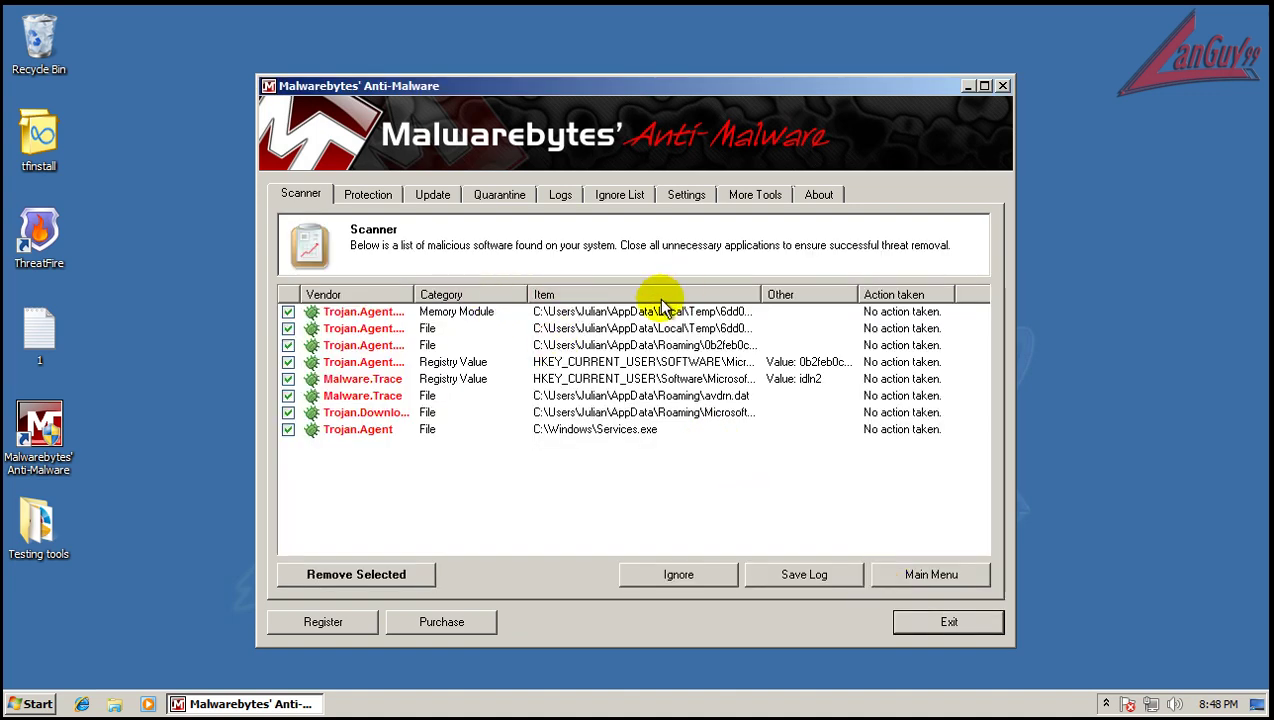
drag(760, 294, 903, 296)
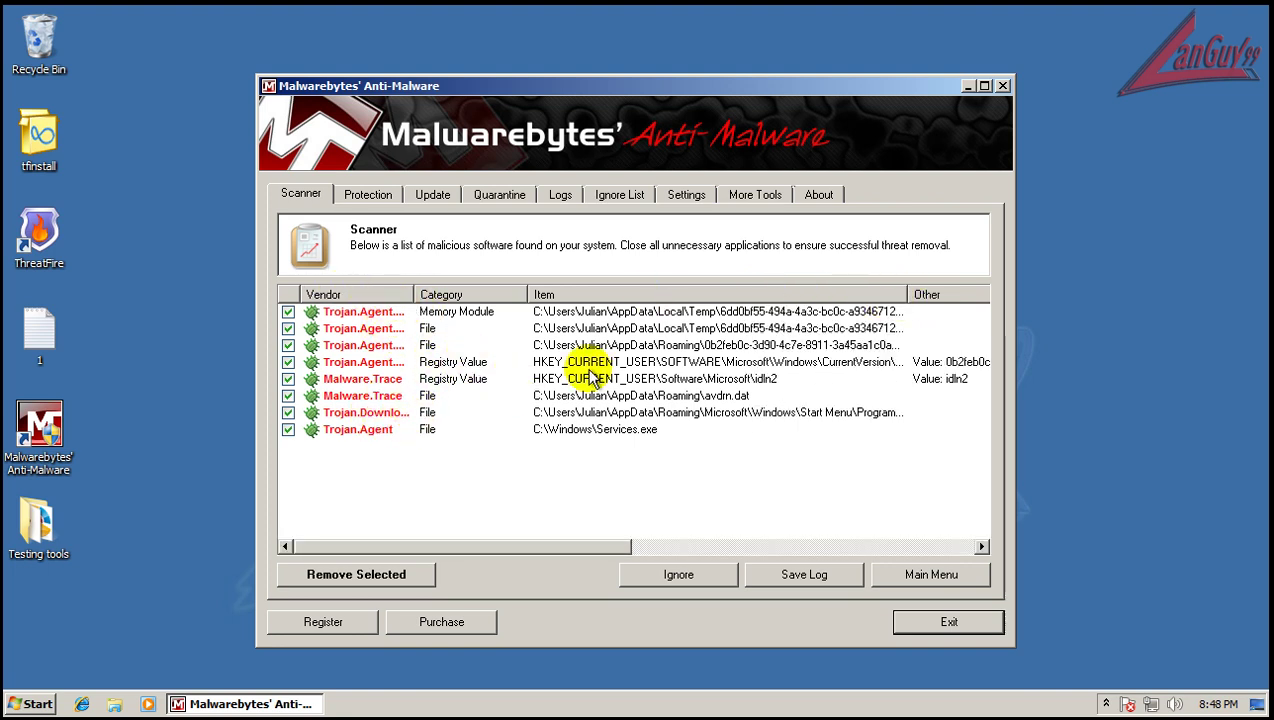
click(390, 580)
click(722, 438)
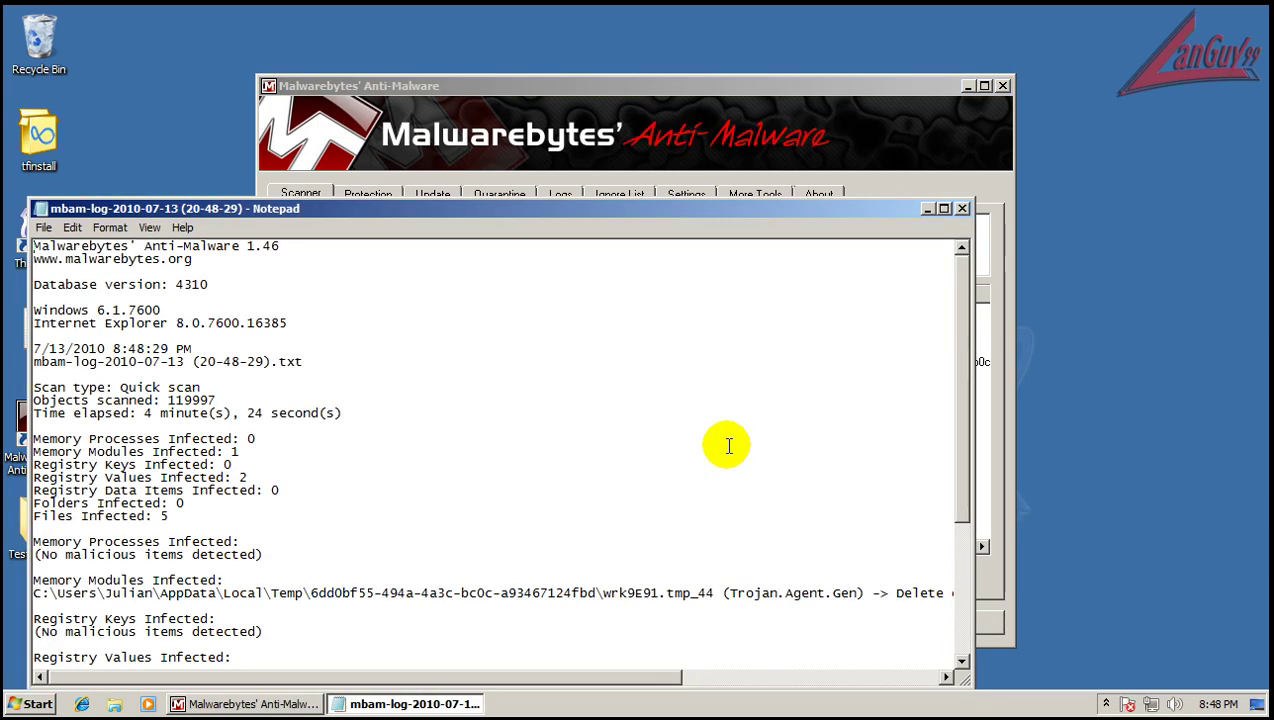
drag(668, 677, 833, 702)
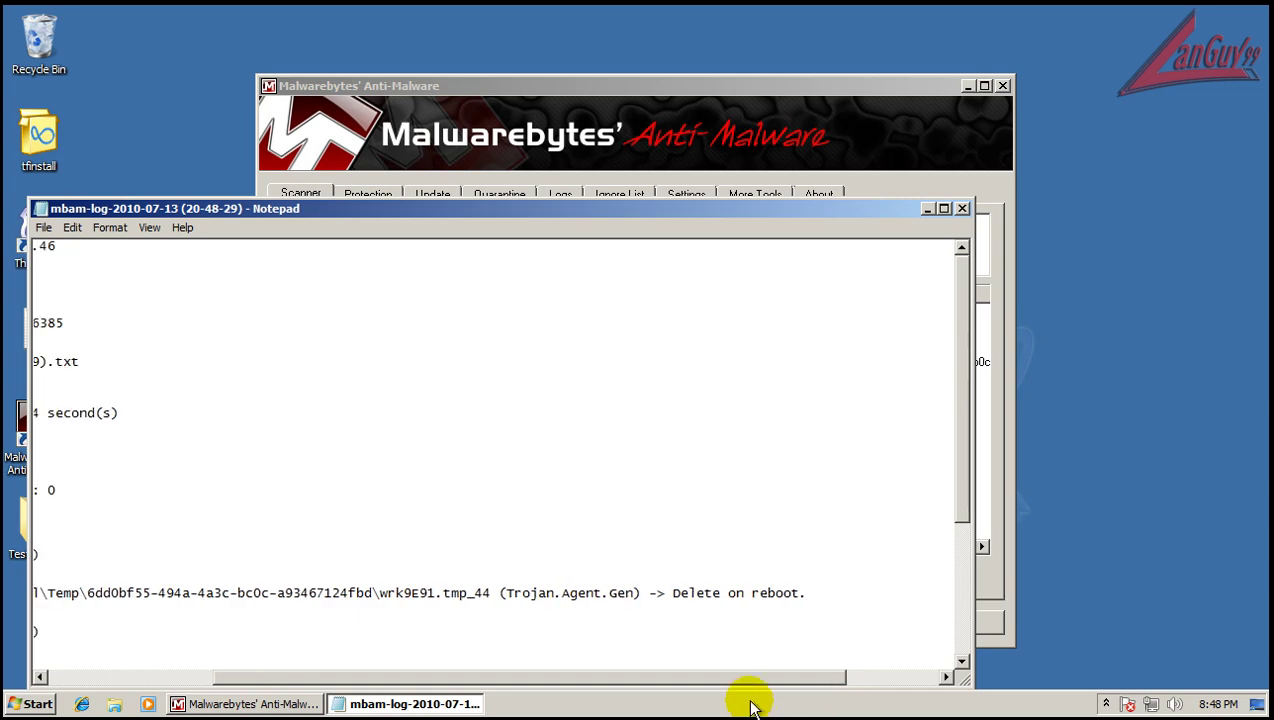
drag(752, 706, 799, 615)
scroll(620, 609, down, 4)
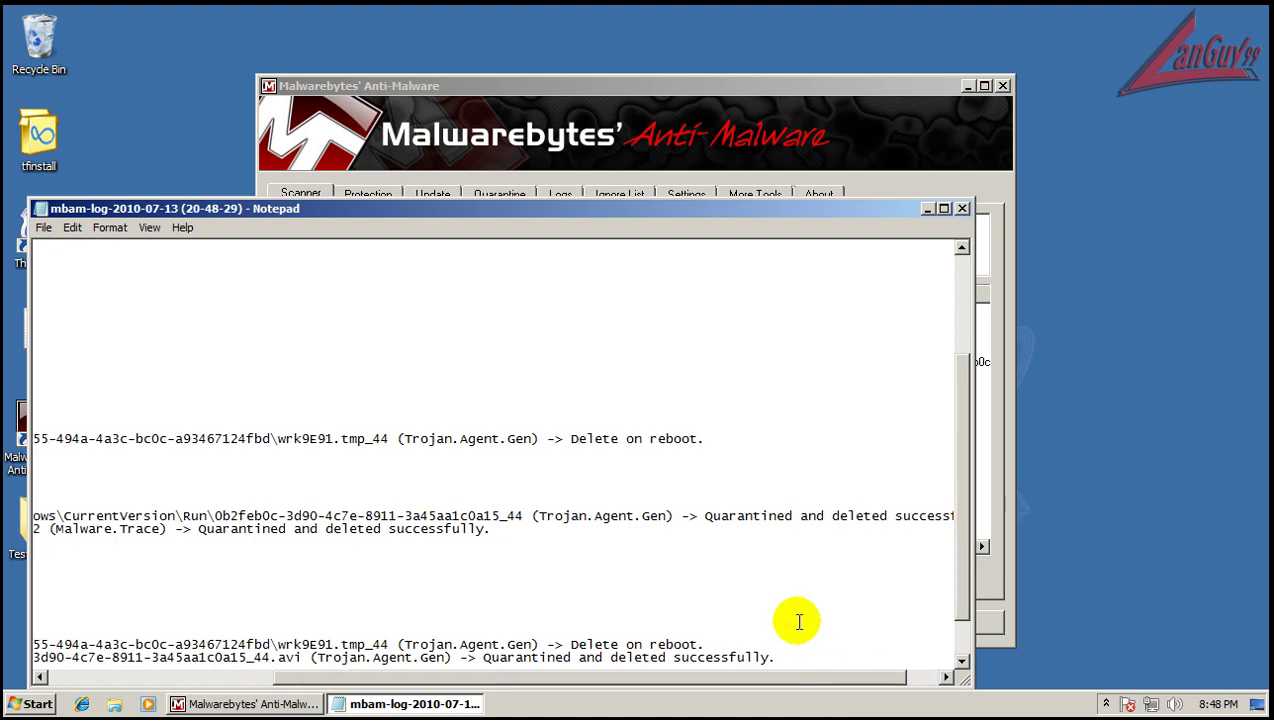
scroll(799, 615, down, 2)
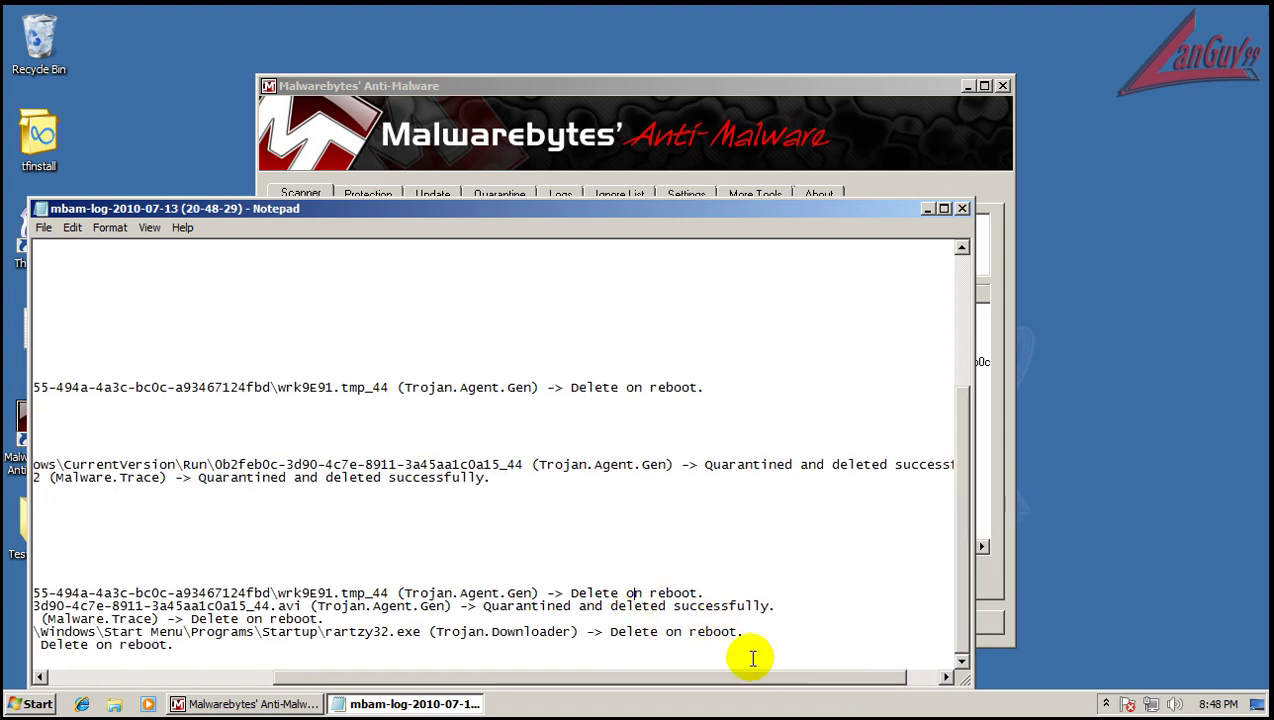
drag(760, 680, 571, 670)
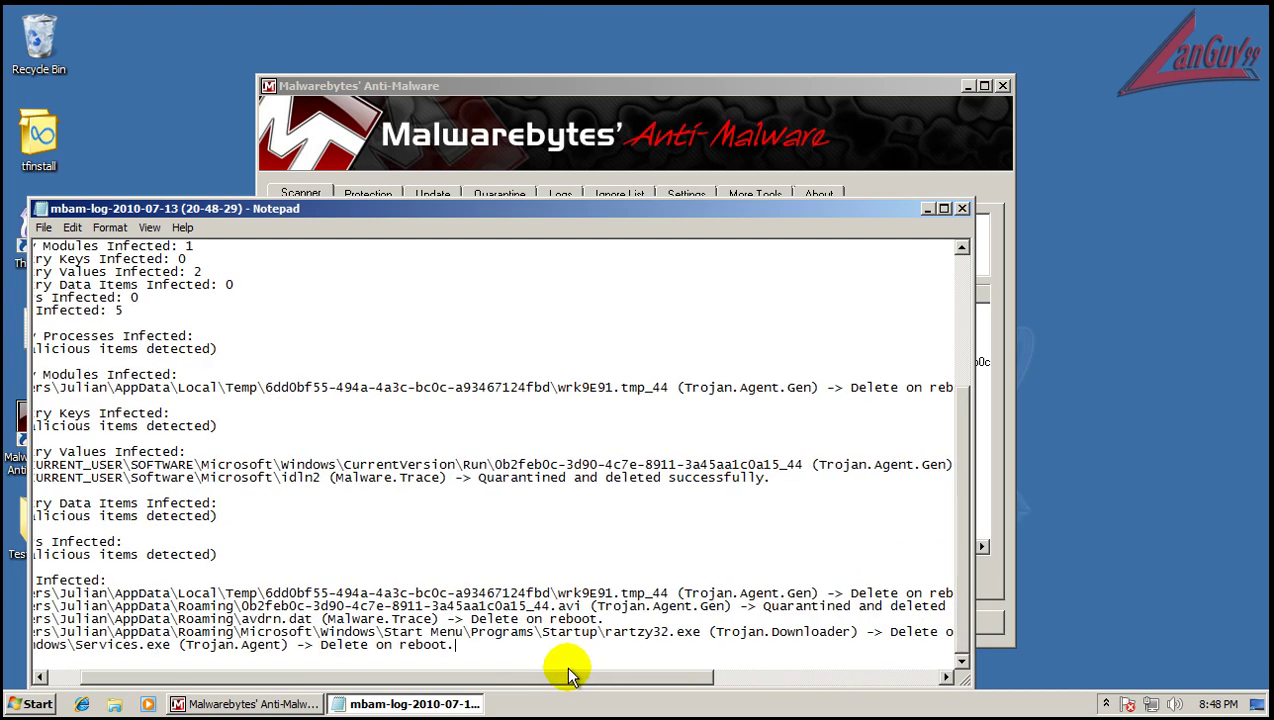
click(963, 208)
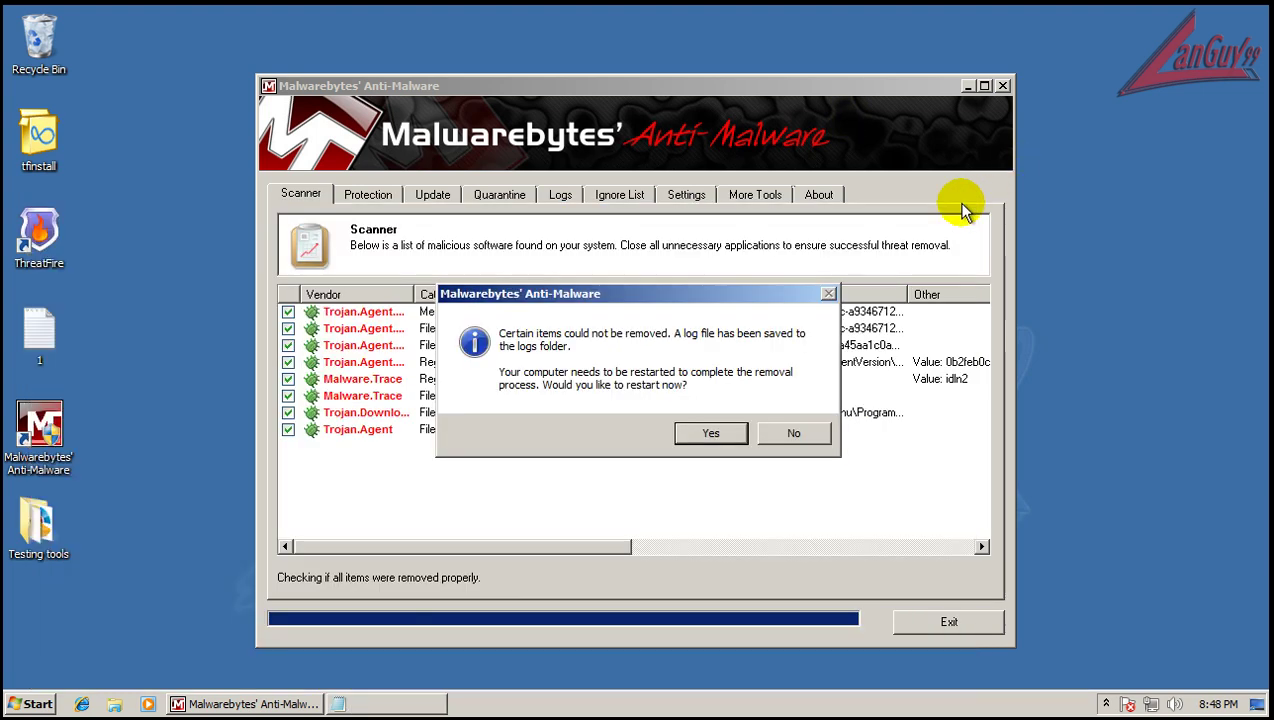
click(710, 433)
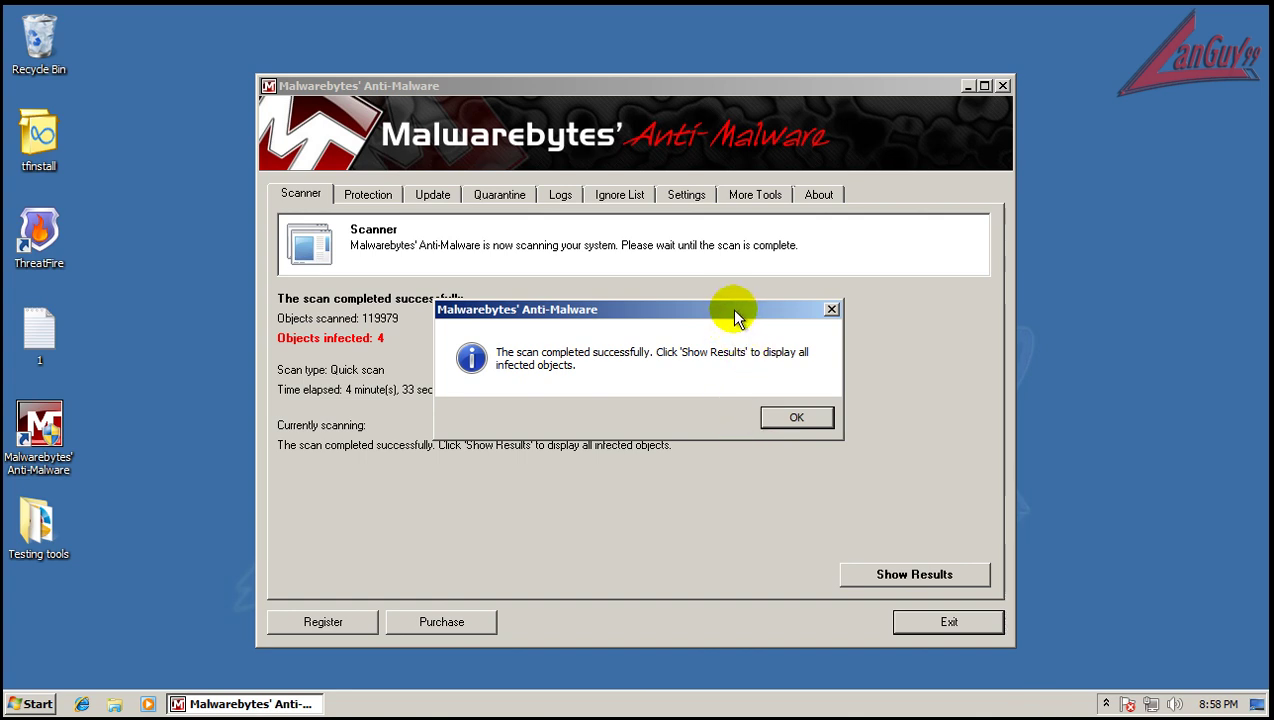
- Show the second quick scan's results, widen the Vendor and Item columns, and remove all selected infections
click(796, 417)
click(895, 574)
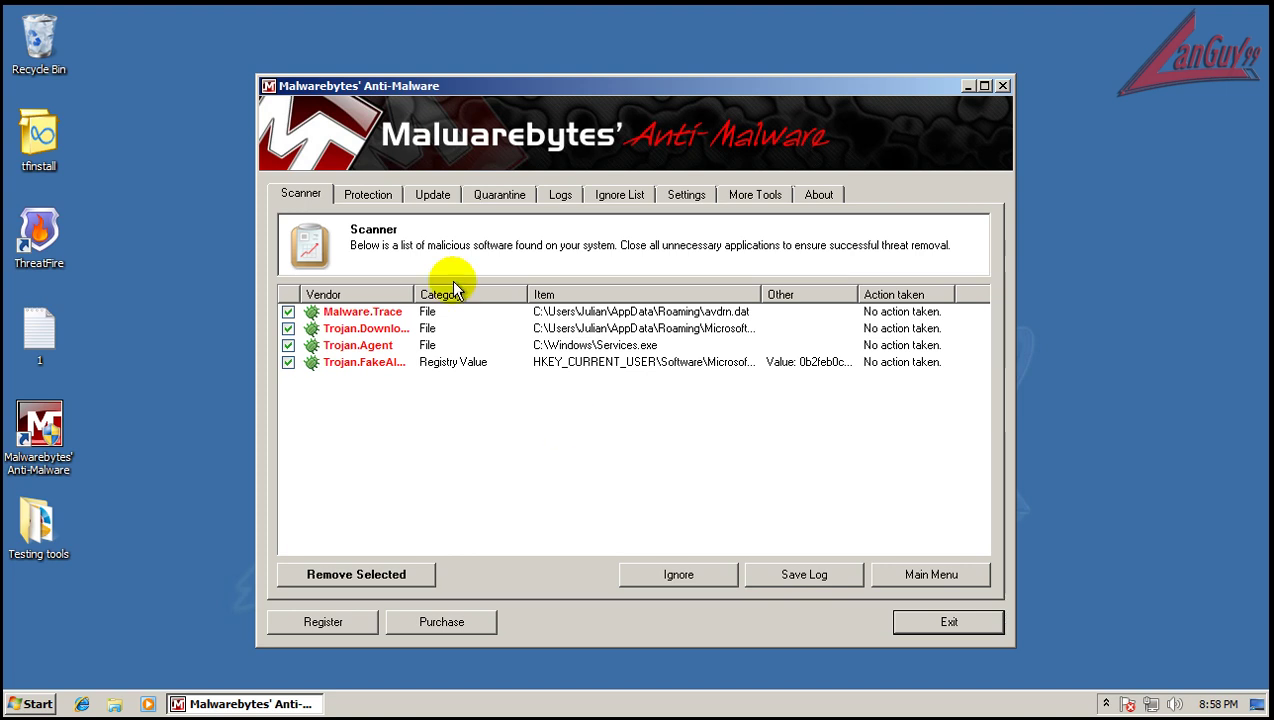
drag(415, 293, 450, 293)
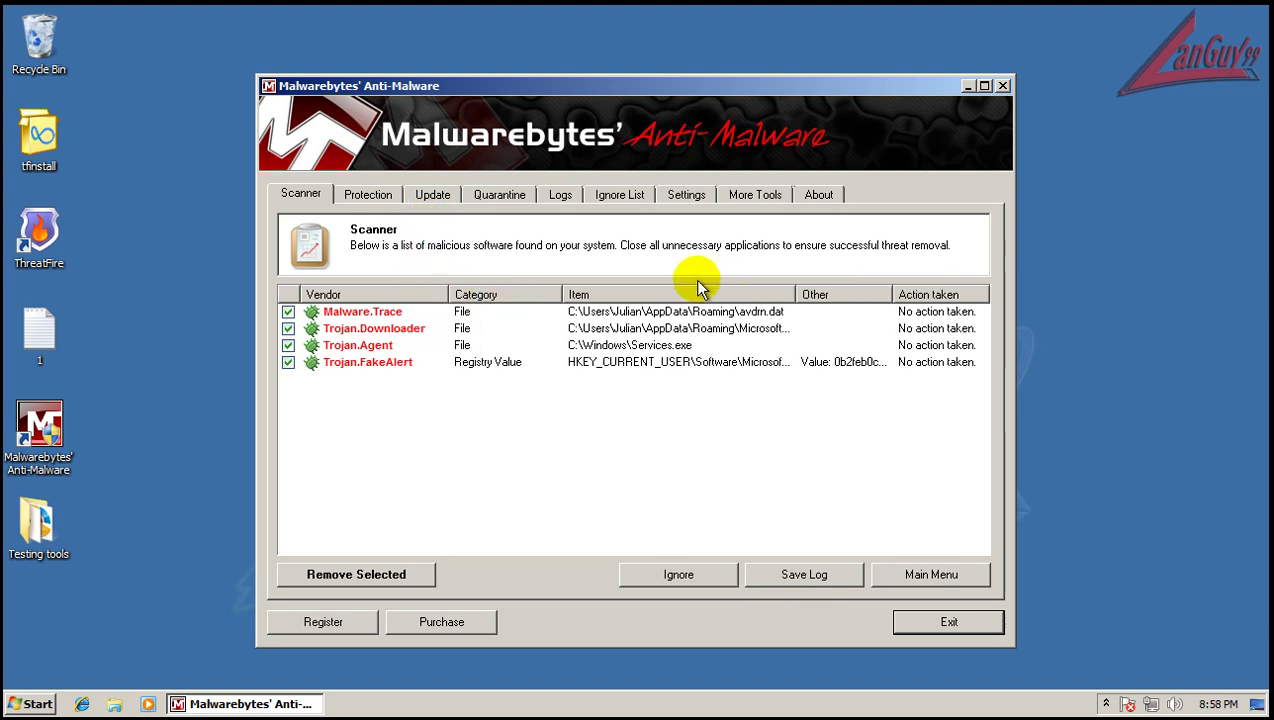
drag(795, 293, 850, 294)
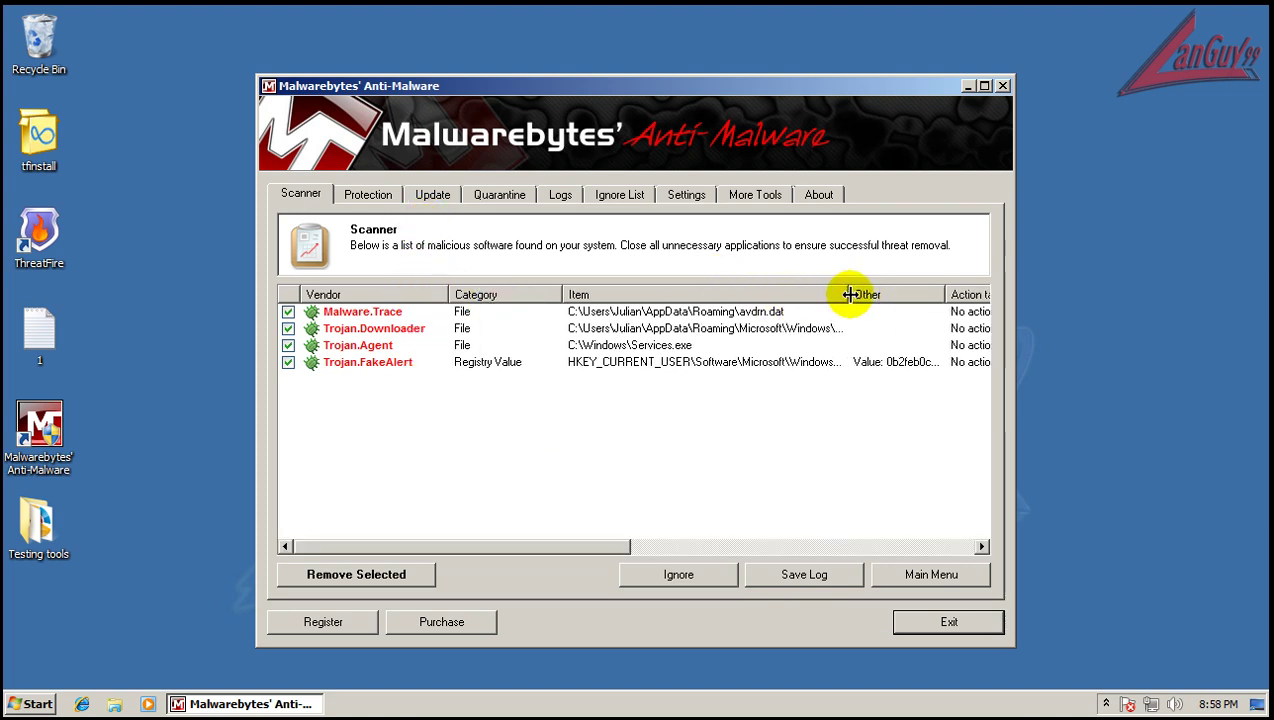
click(360, 574)
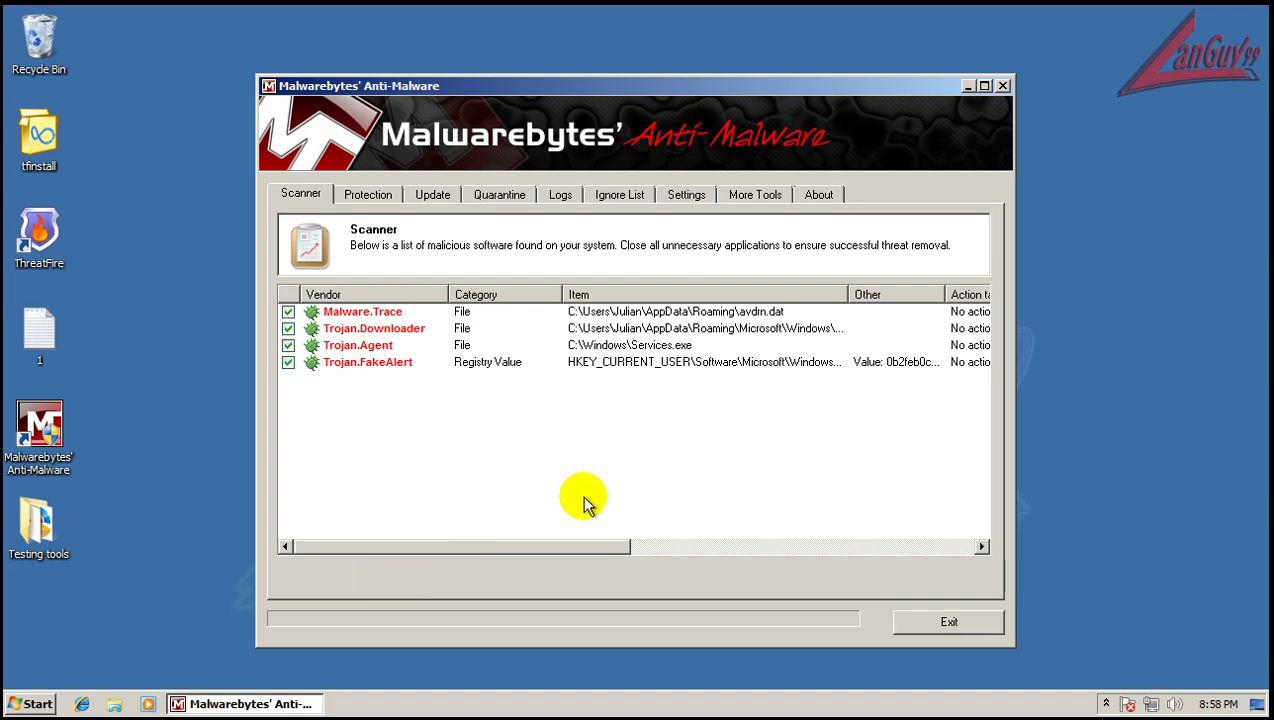
click(790, 433)
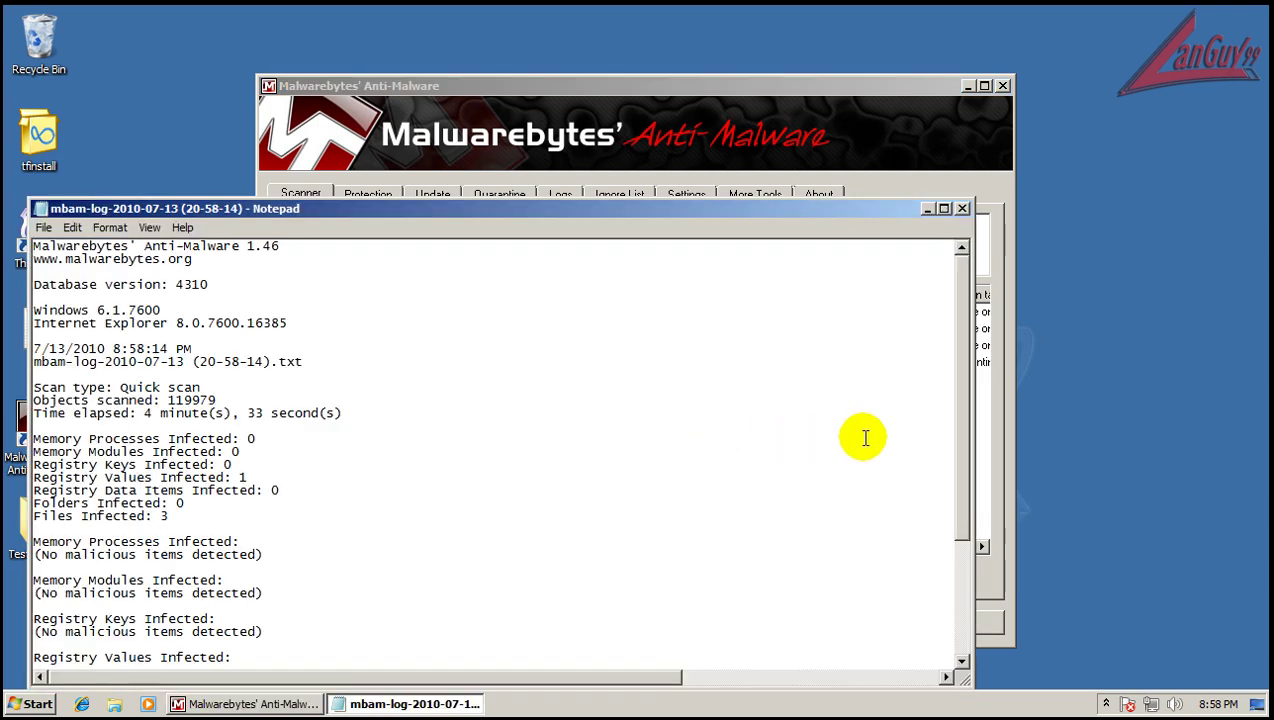
scroll(865, 437, down, 4)
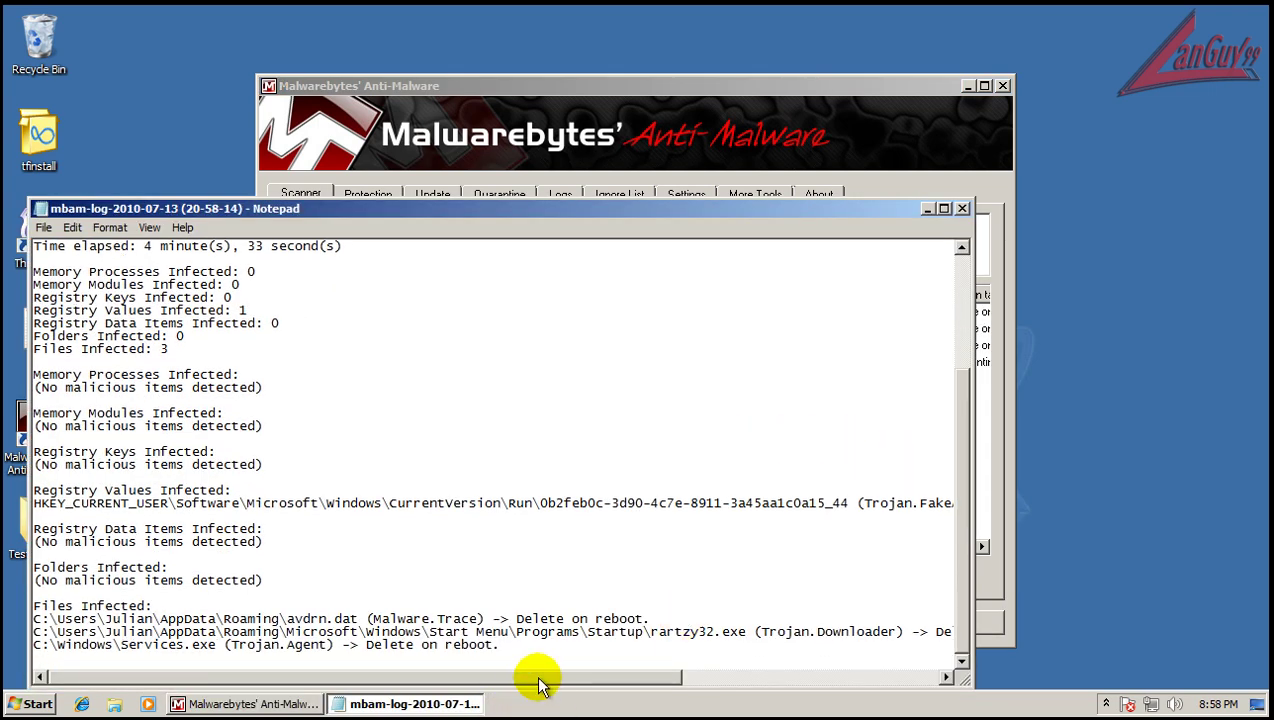
drag(538, 679, 435, 645)
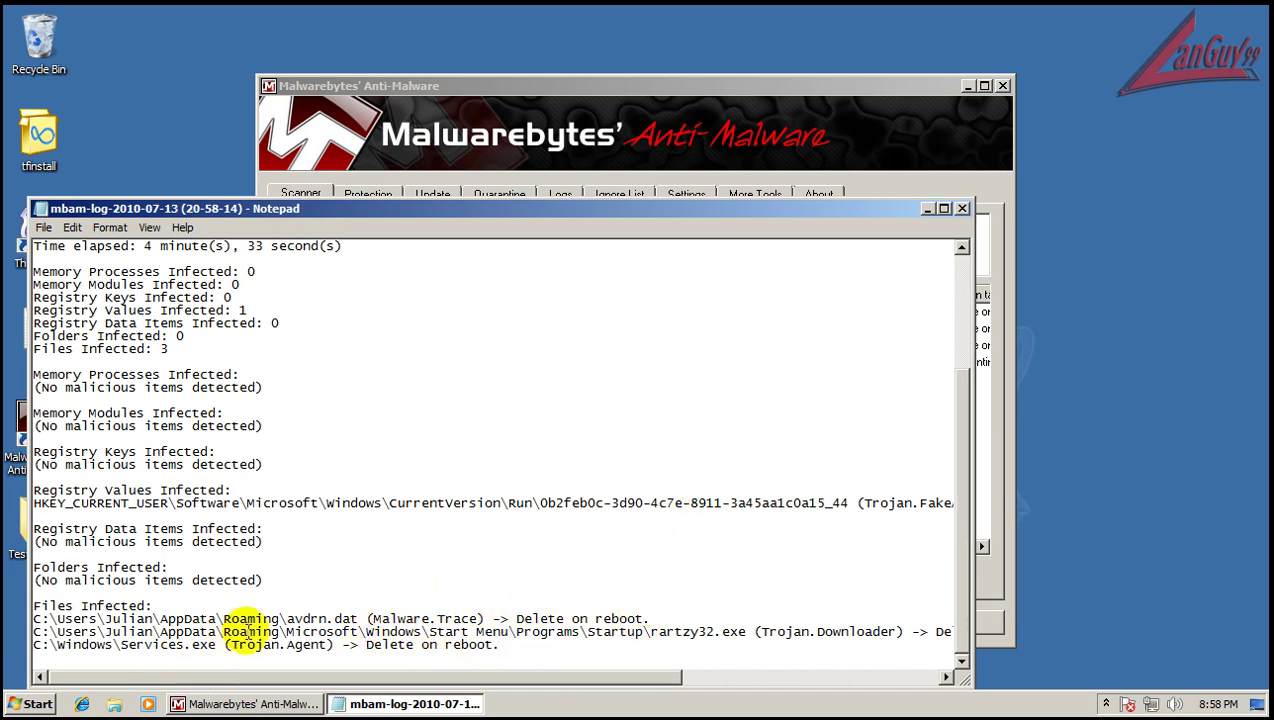
click(962, 208)
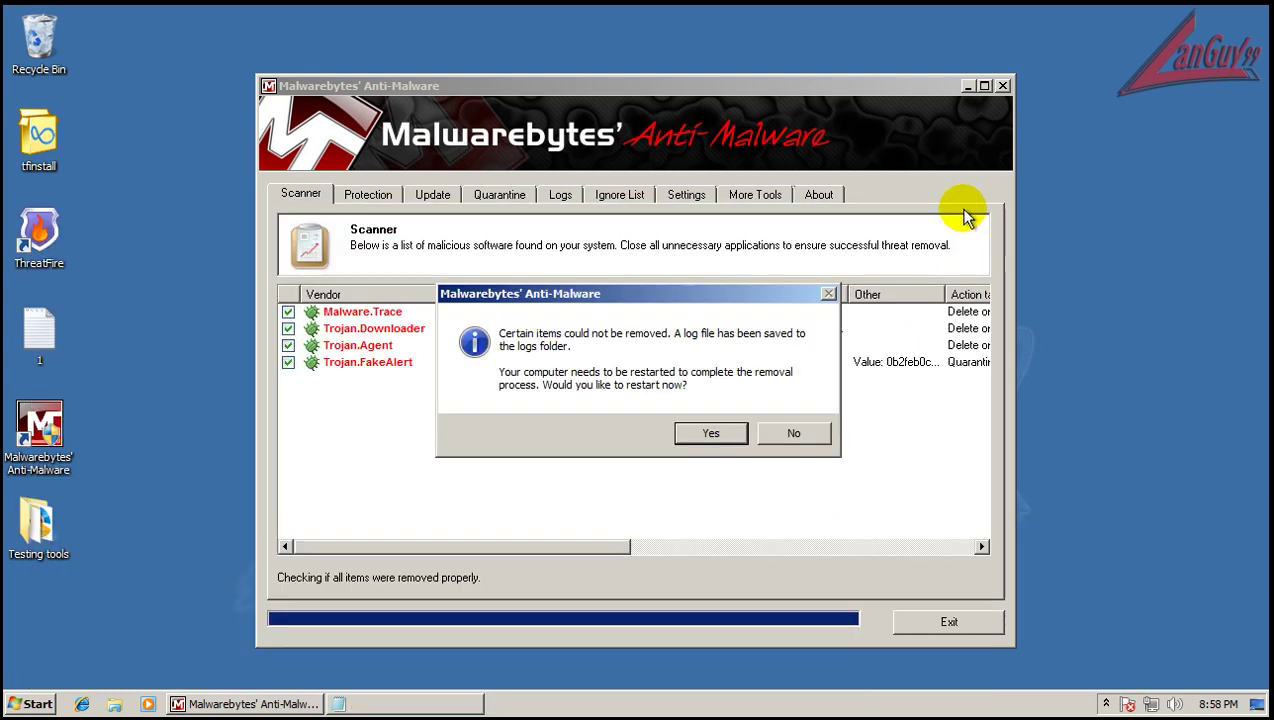
click(722, 430)
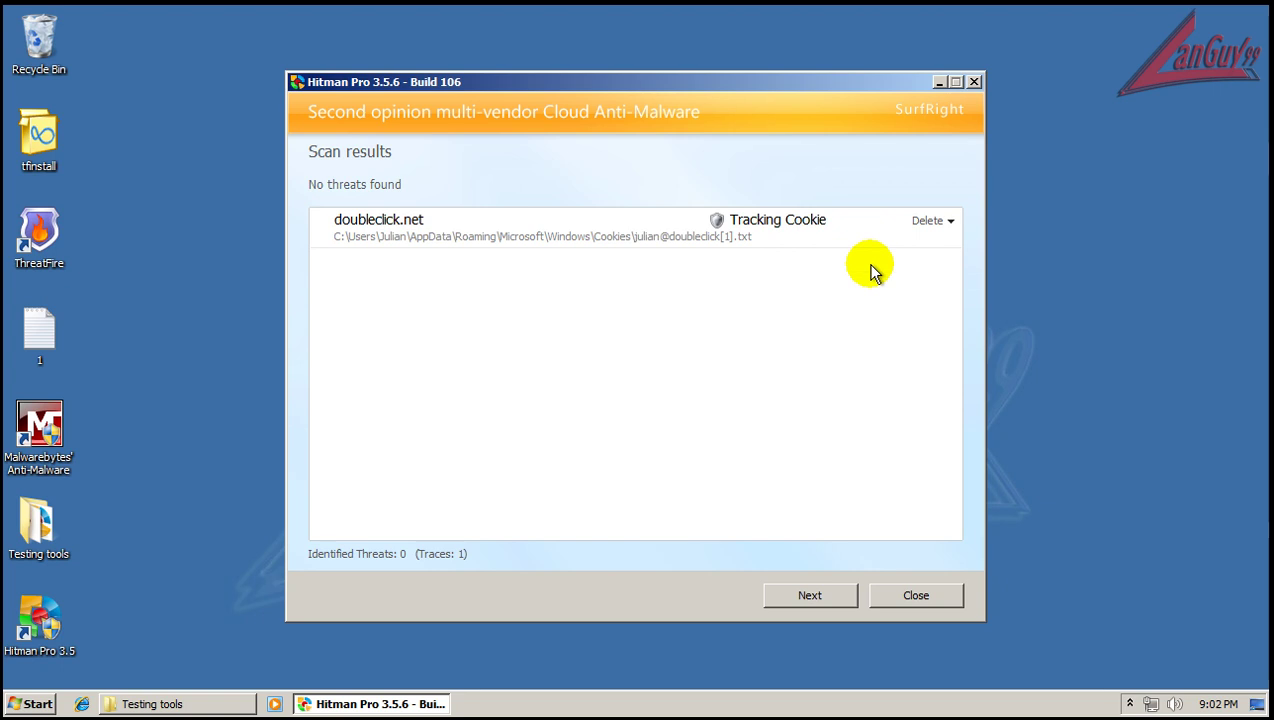
- Close the Hitman Pro scan results without deleting the doubleclick.net tracking cookie
click(937, 597)
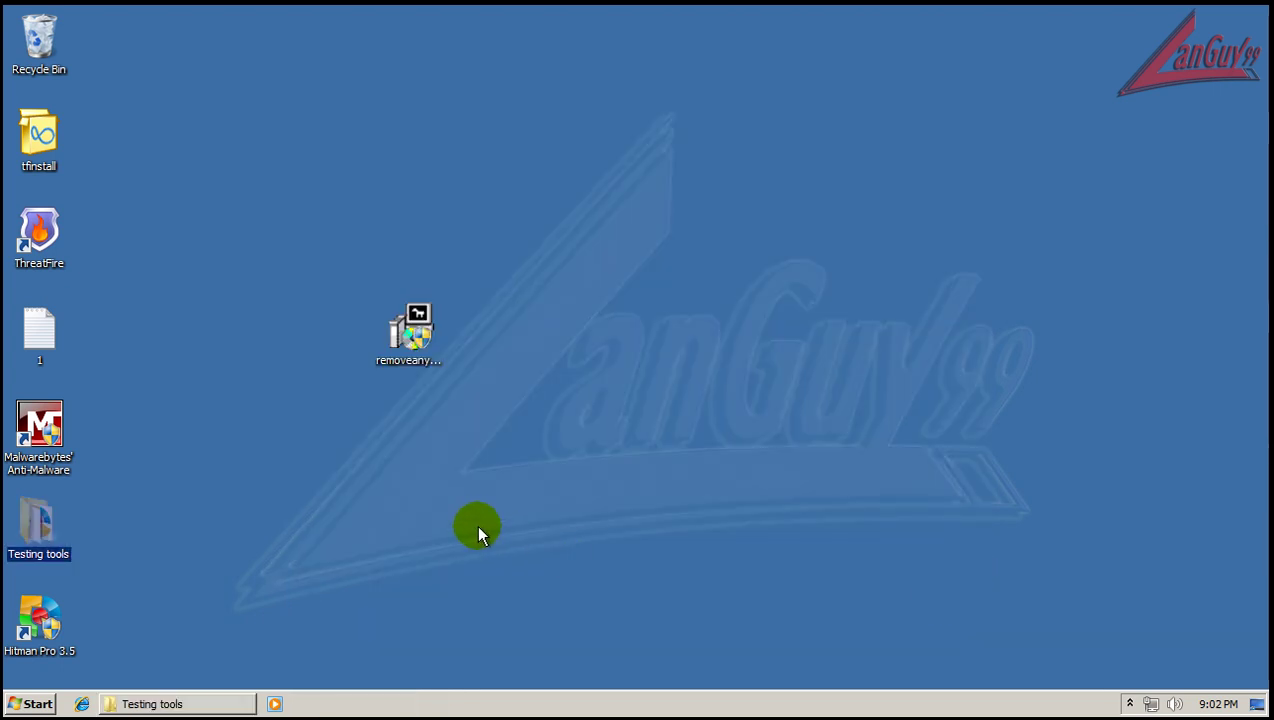
click(478, 533)
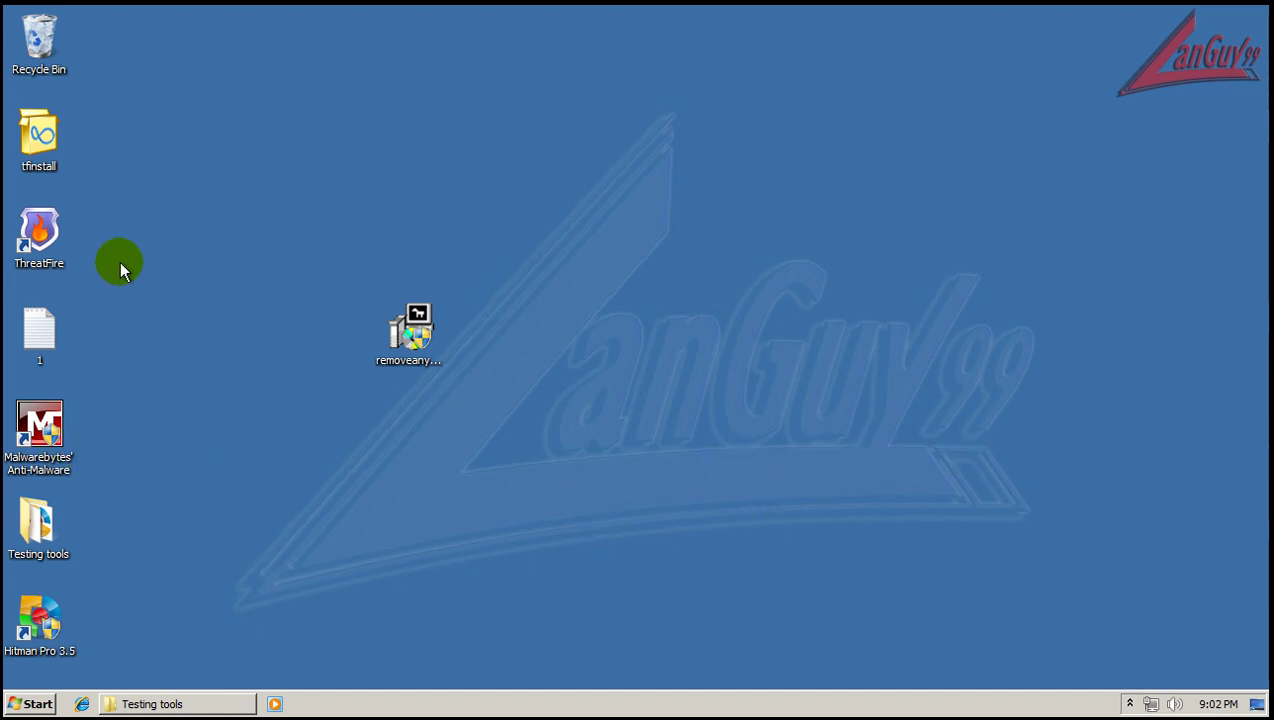
click(425, 365)
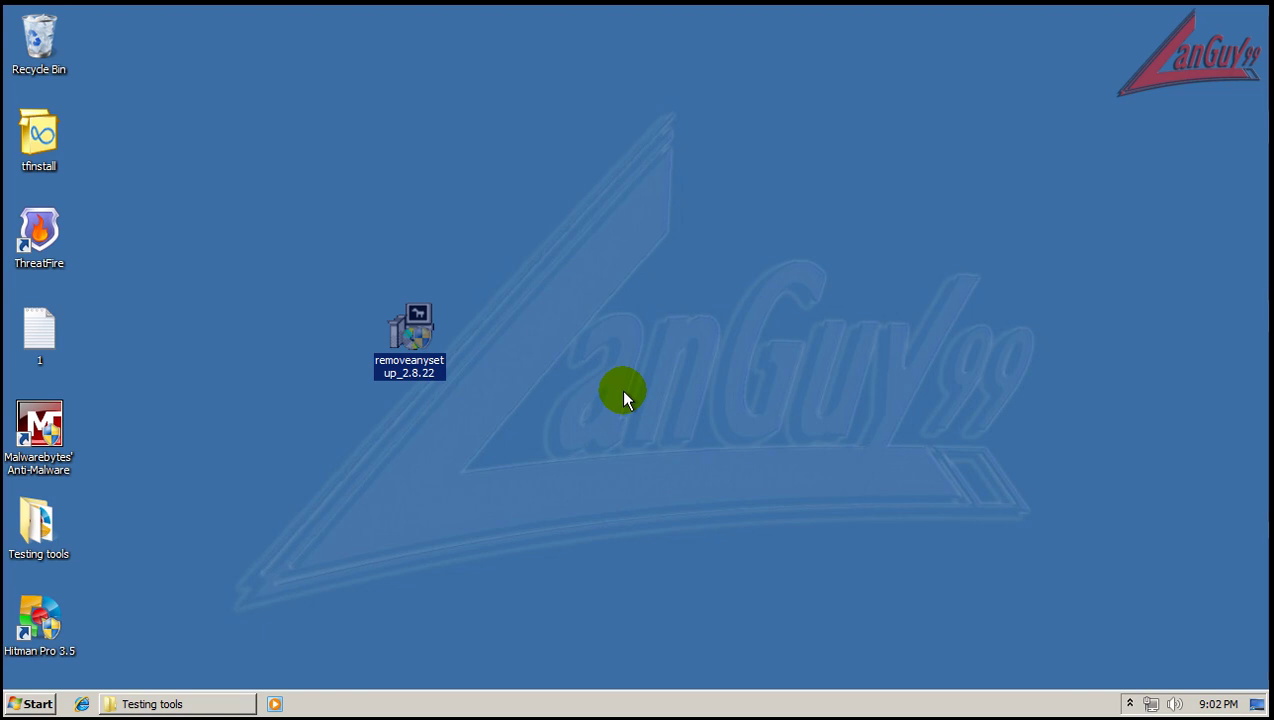
click(545, 417)
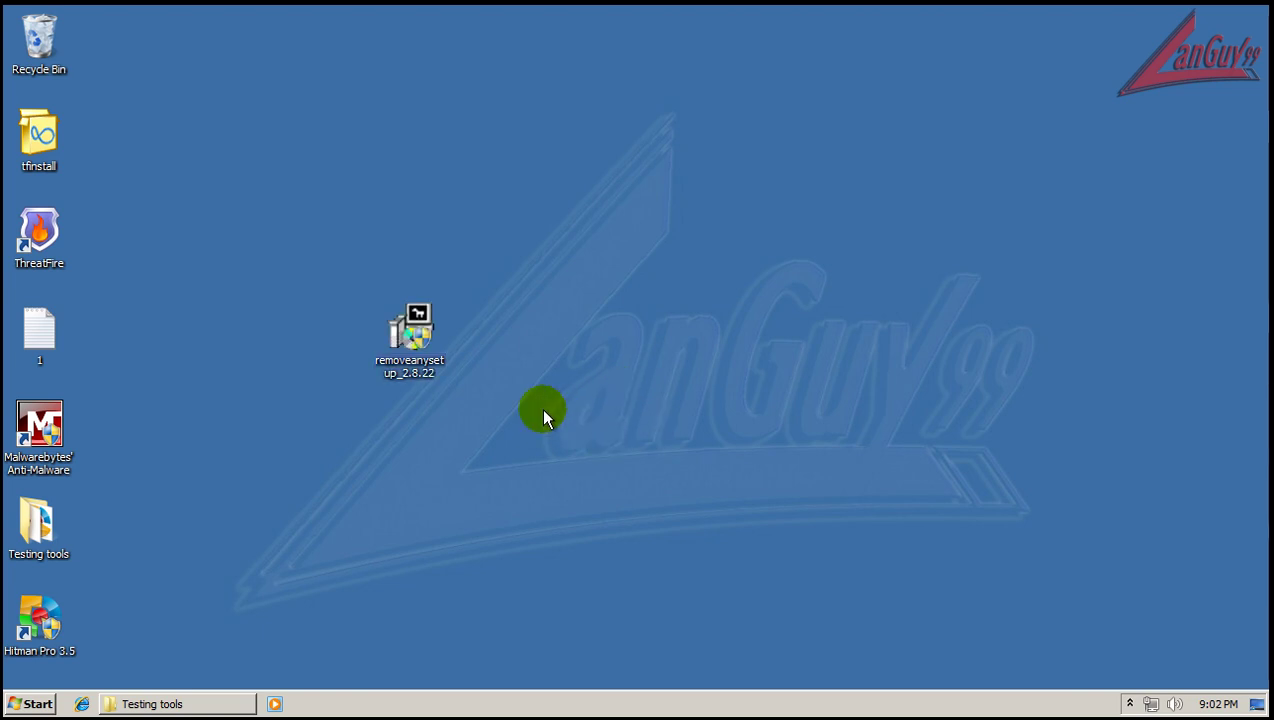